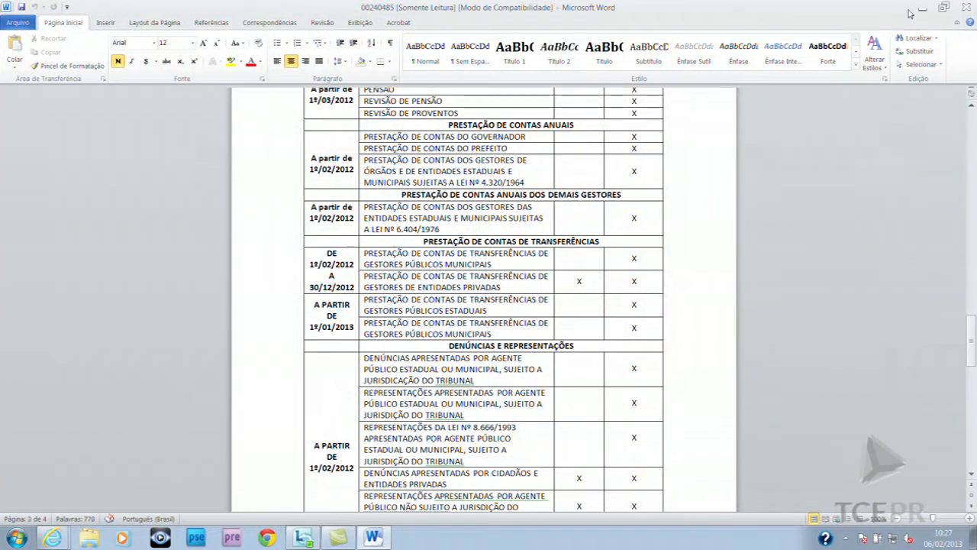
# Minimize the read-only Word document to reveal the TCE-PR Atos Normativos page in the browser
pyautogui.click(917, 9)
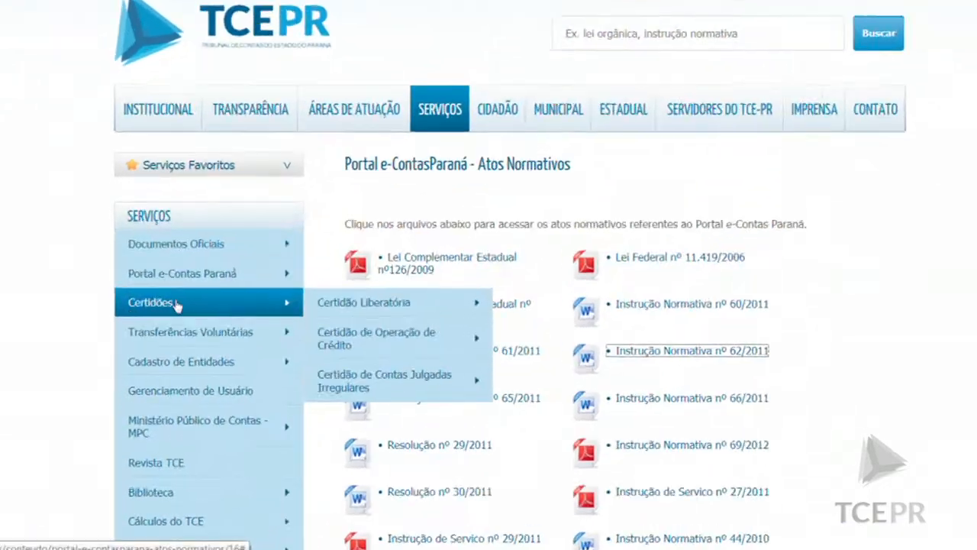
# Go through Serviços > Portal e-Contas Paraná to Processo Eletrônico and enter the petitioner area listing 12 processes
pyautogui.moveTo(248, 307)
pyautogui.moveTo(394, 330)
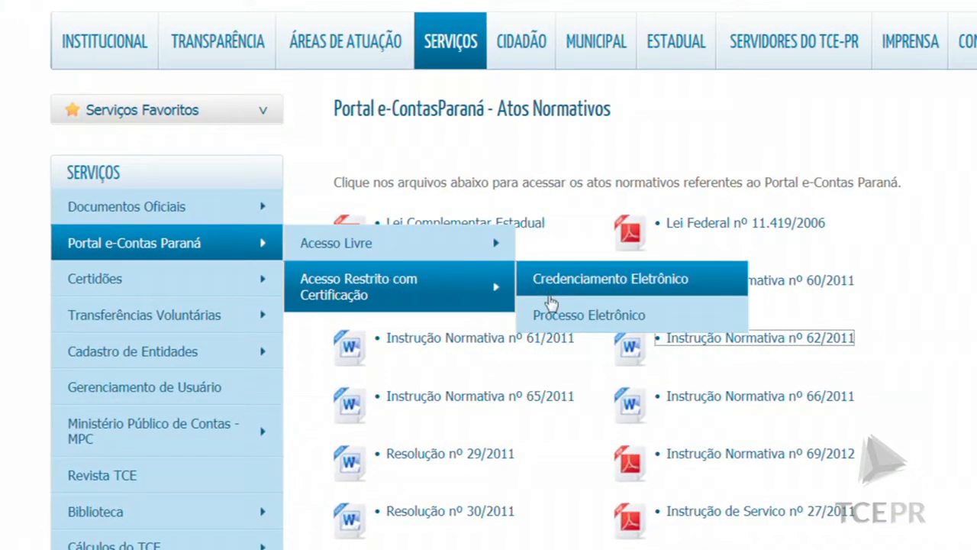
pyautogui.click(555, 321)
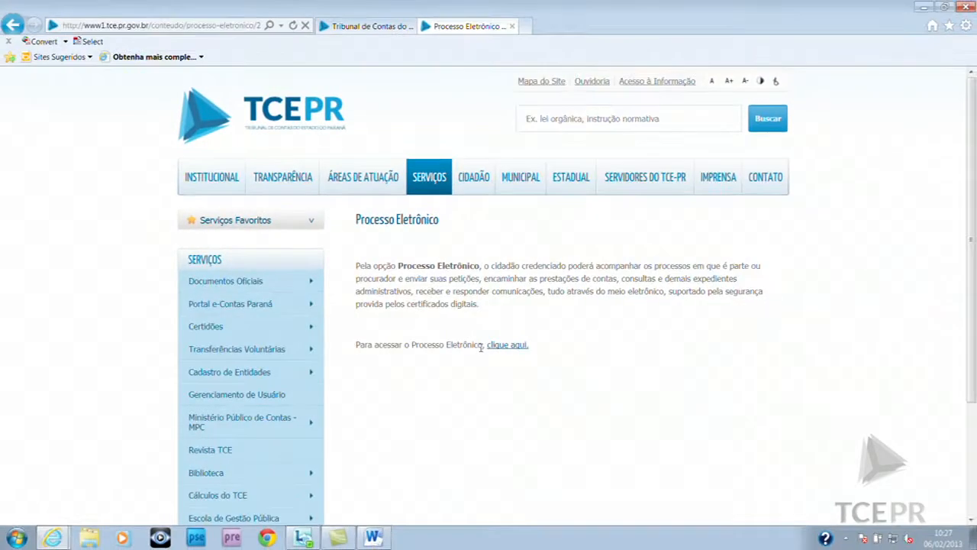
pyautogui.click(517, 346)
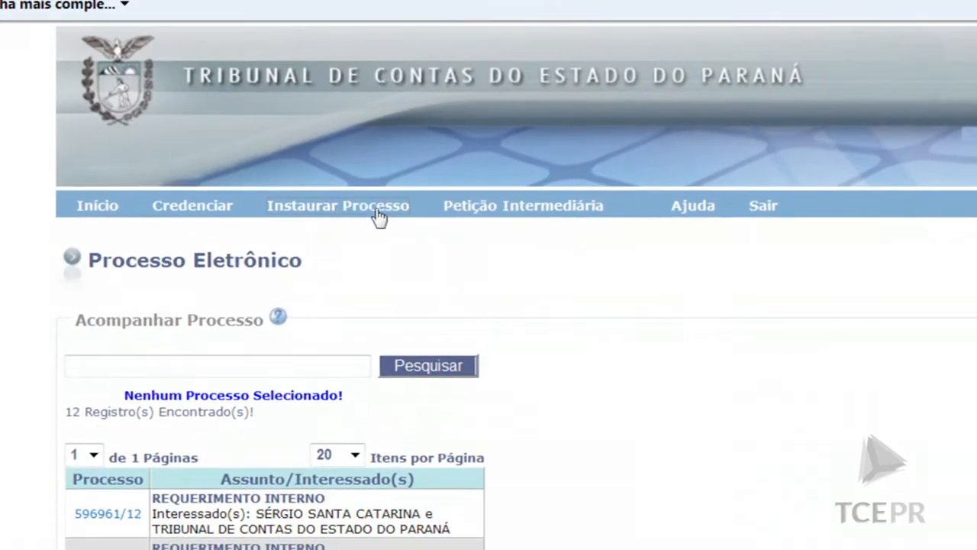
# Start a new process with Instaurar Processo to reach the Selecionar Assunto page
pyautogui.click(377, 216)
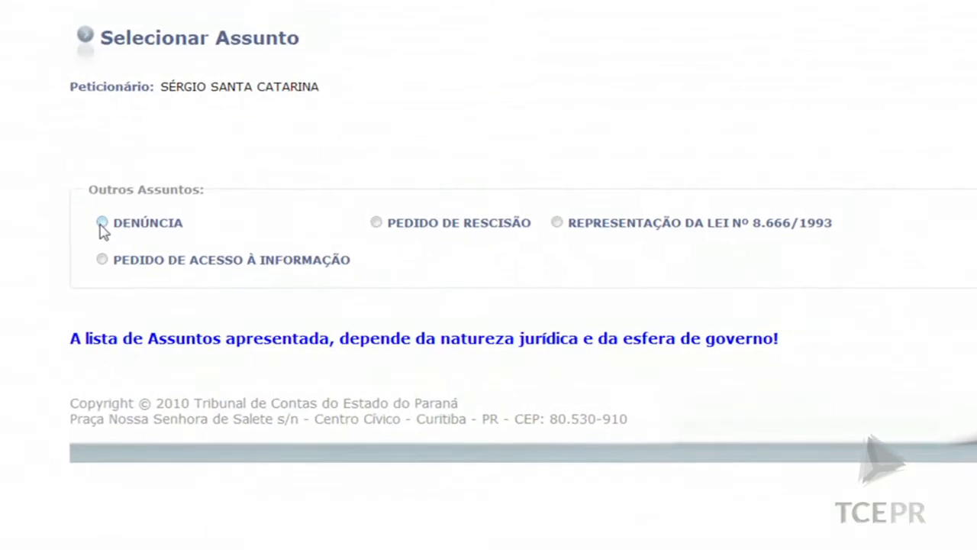
# Choose DENÚNCIA as the subject with the brief description 'Denúncia teste II', then go to the next step
pyautogui.click(183, 295)
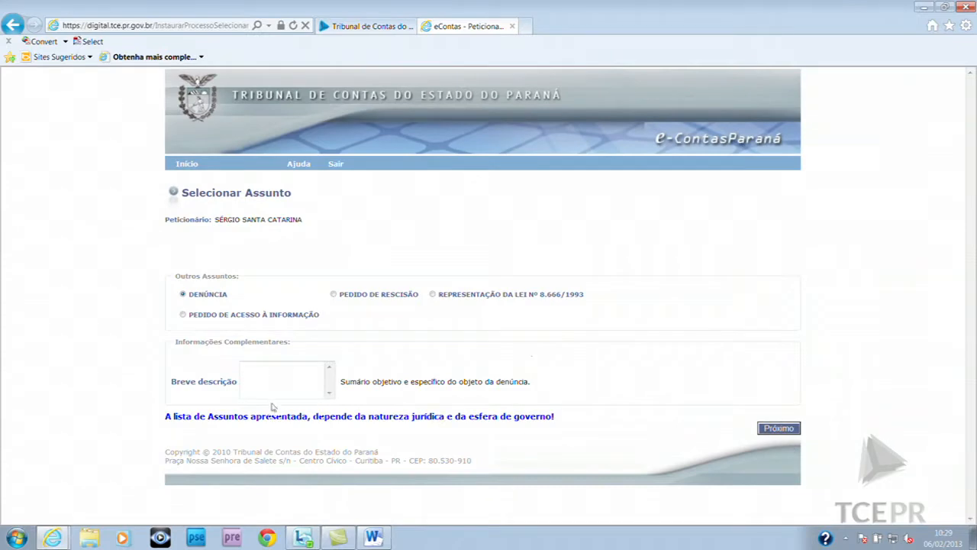
pyautogui.click(304, 377)
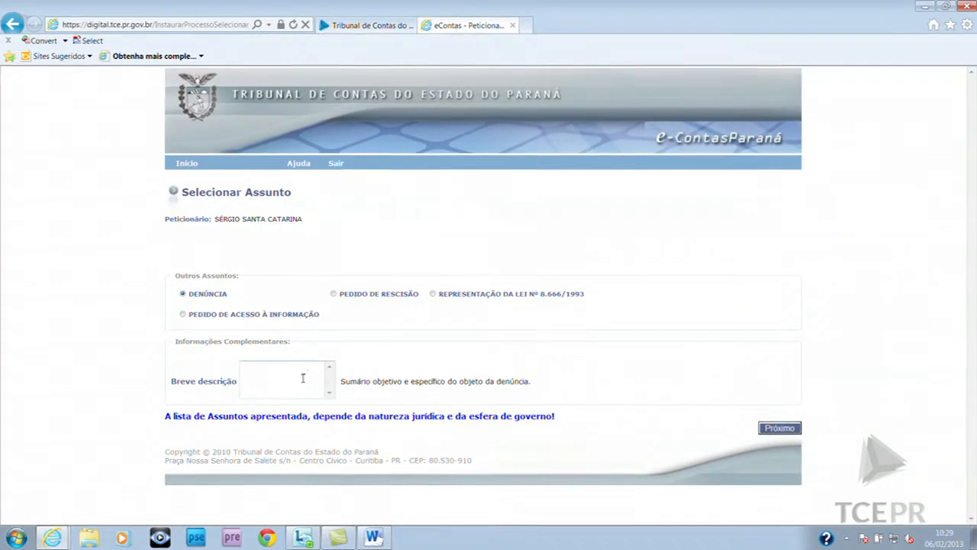
pyautogui.write('Denúncia teste II')
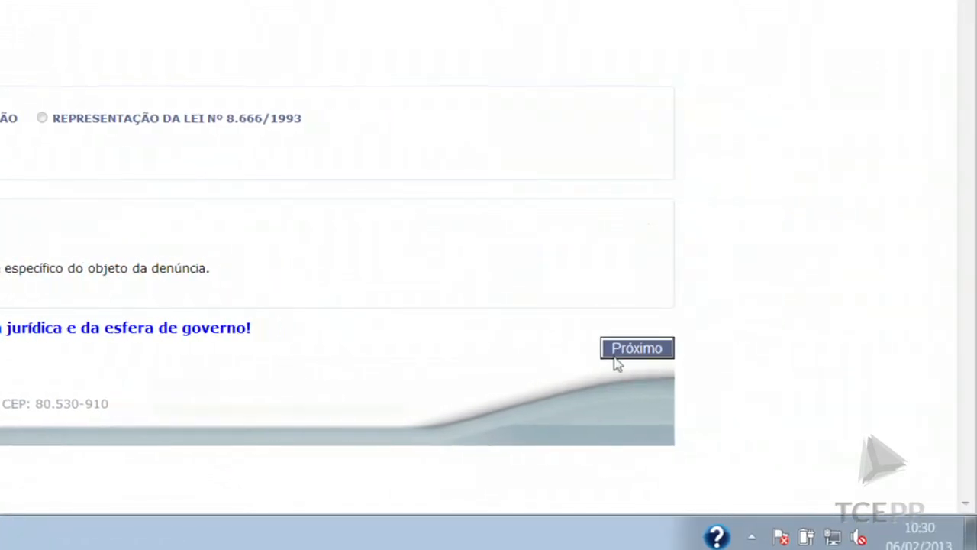
pyautogui.click(638, 350)
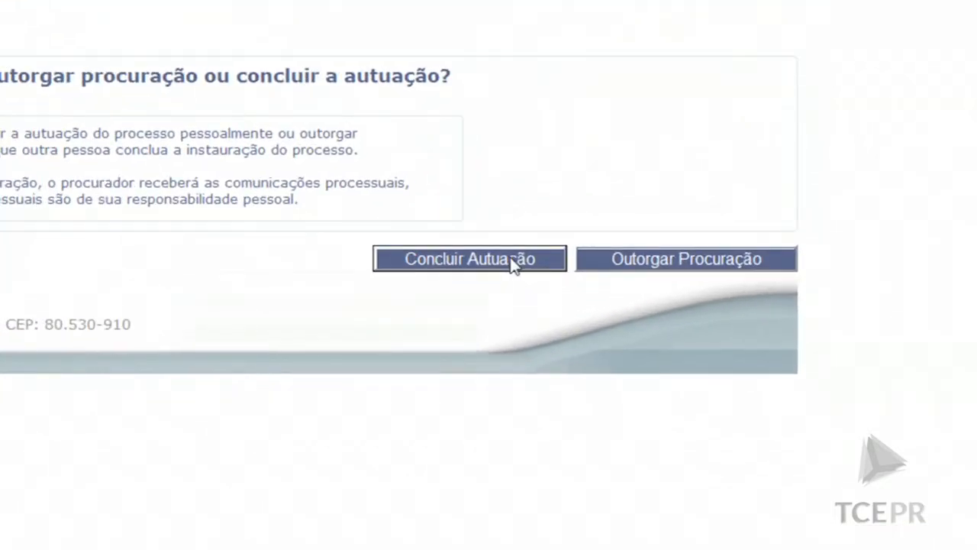
# Conclude the DENÚNCIA filing personally, without granting power of attorney
pyautogui.click(513, 262)
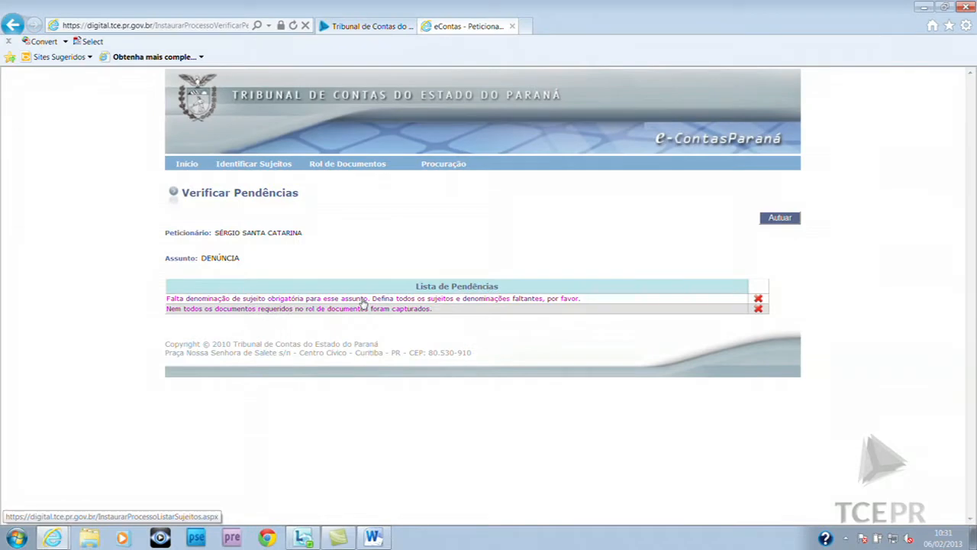
# Open the first pending item to reach the Identificar Sujeitos do Processo page
pyautogui.click(364, 303)
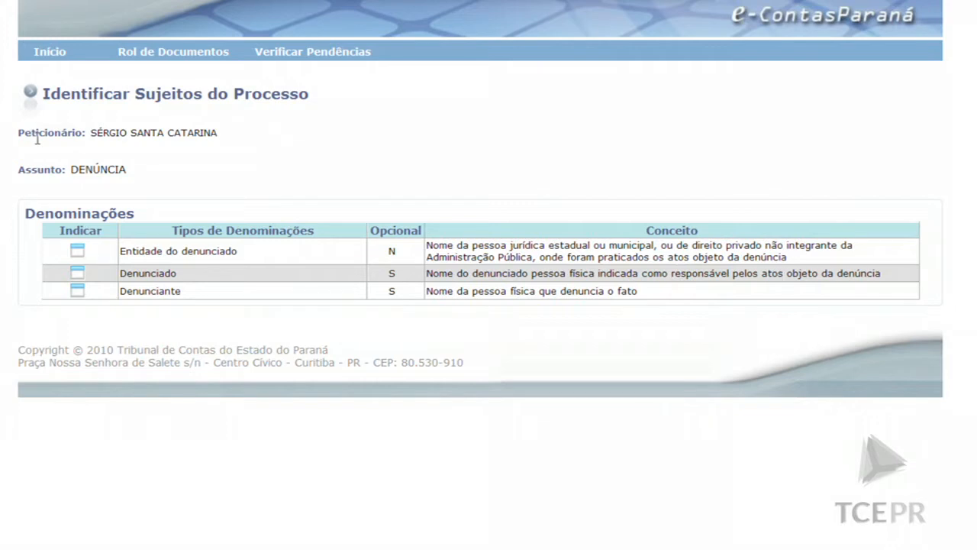
# Add the Tribunal de Contas do Estado do Paraná as Entidade do denunciado by looking up its pasted CNPJ
pyautogui.click(77, 256)
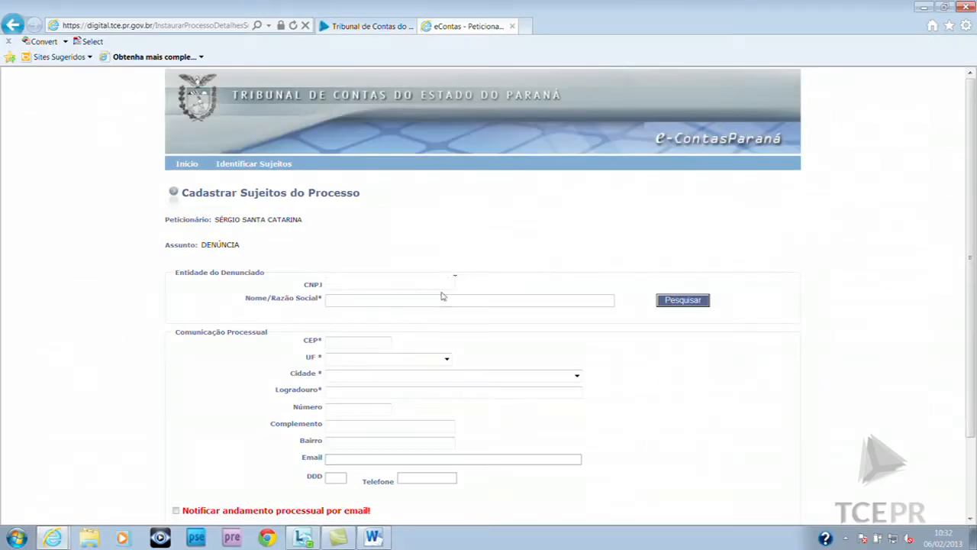
pyautogui.click(417, 223)
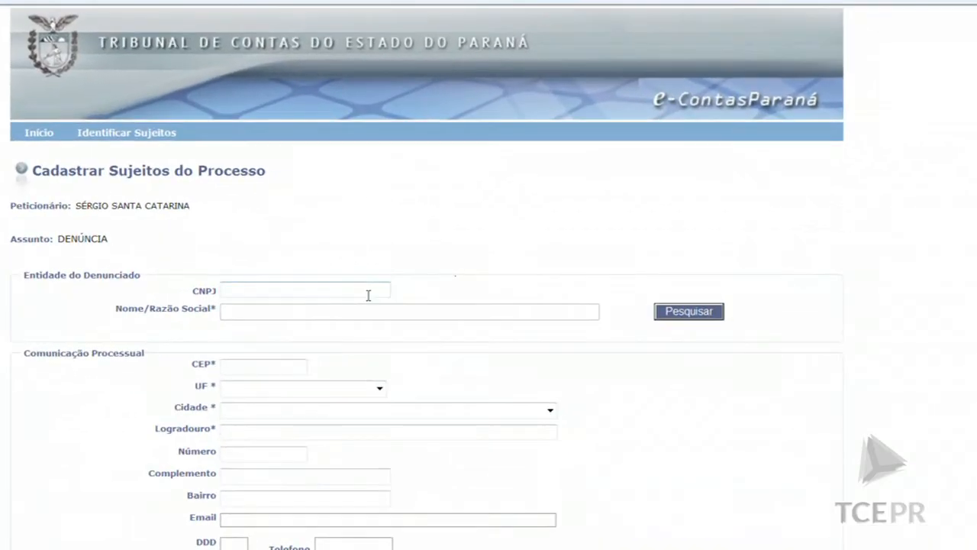
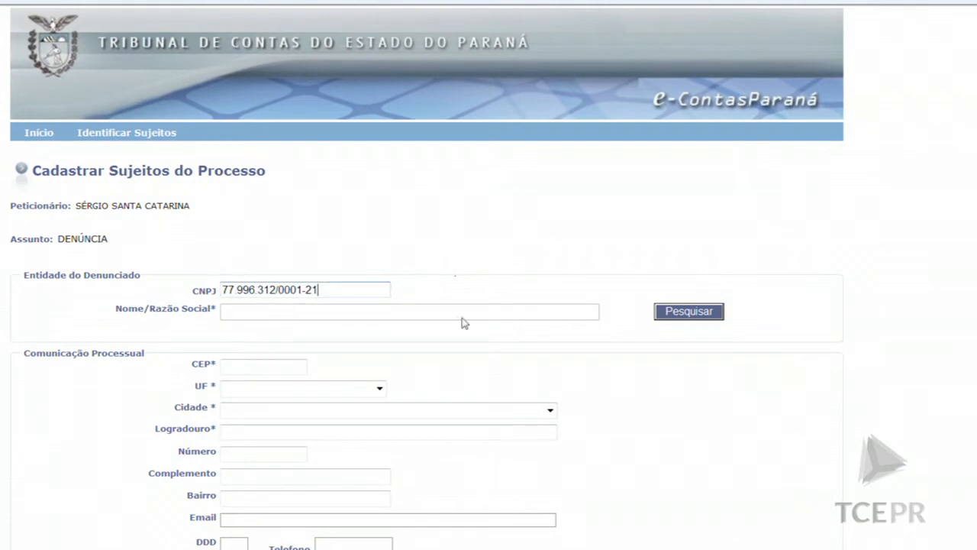
pyautogui.click(712, 313)
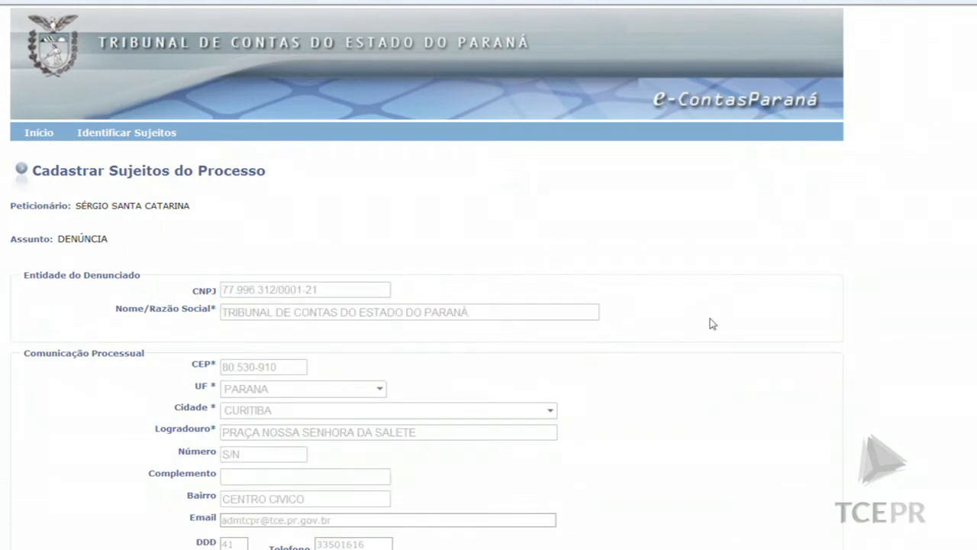
pyautogui.scroll(-3, 709, 324)
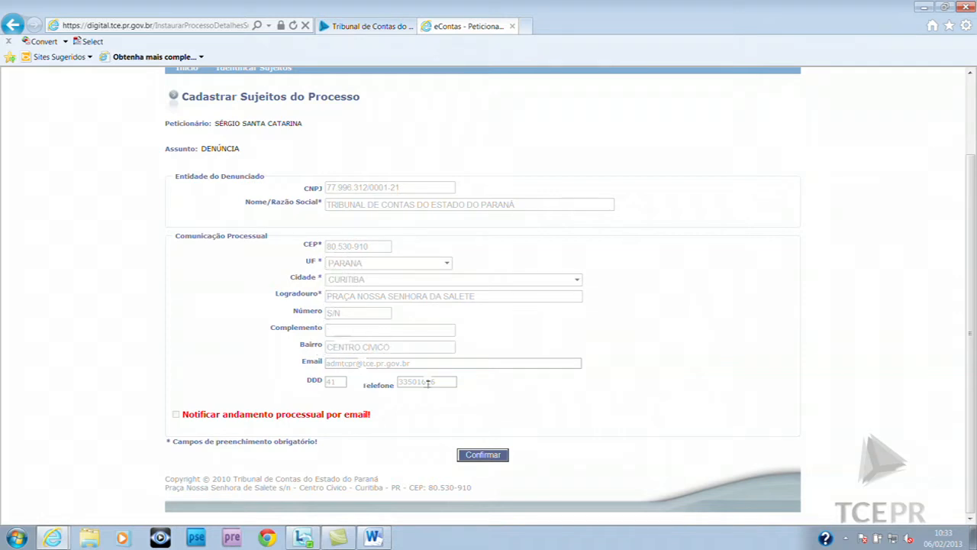
pyautogui.click(495, 455)
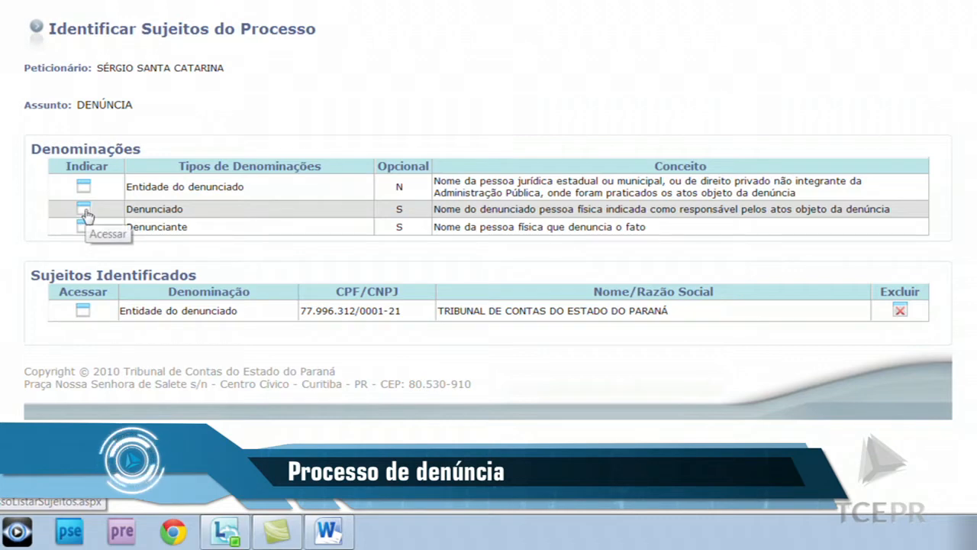
# Register the petitioner as Denunciado through a CPF lookup, then add them as Denunciante as well
pyautogui.click(84, 211)
pyautogui.click(407, 163)
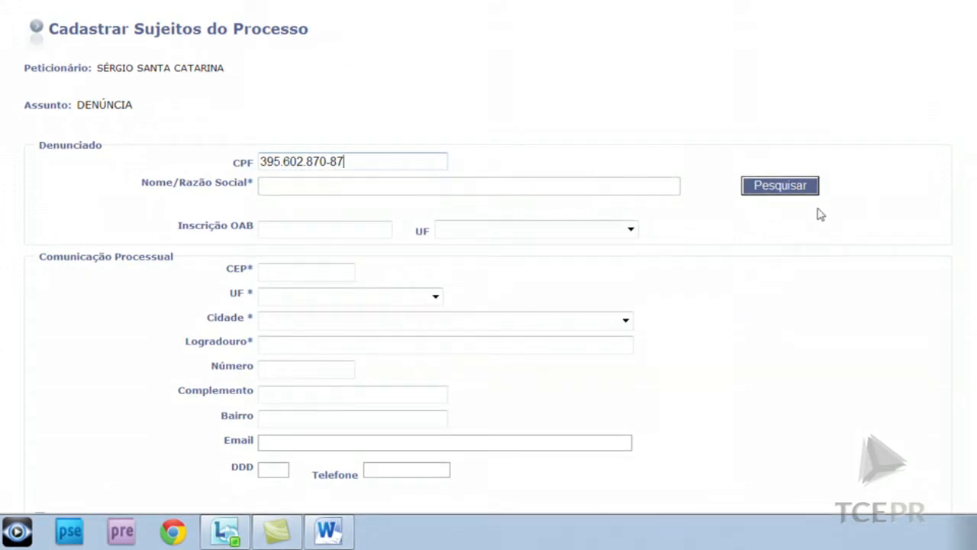
pyautogui.click(802, 189)
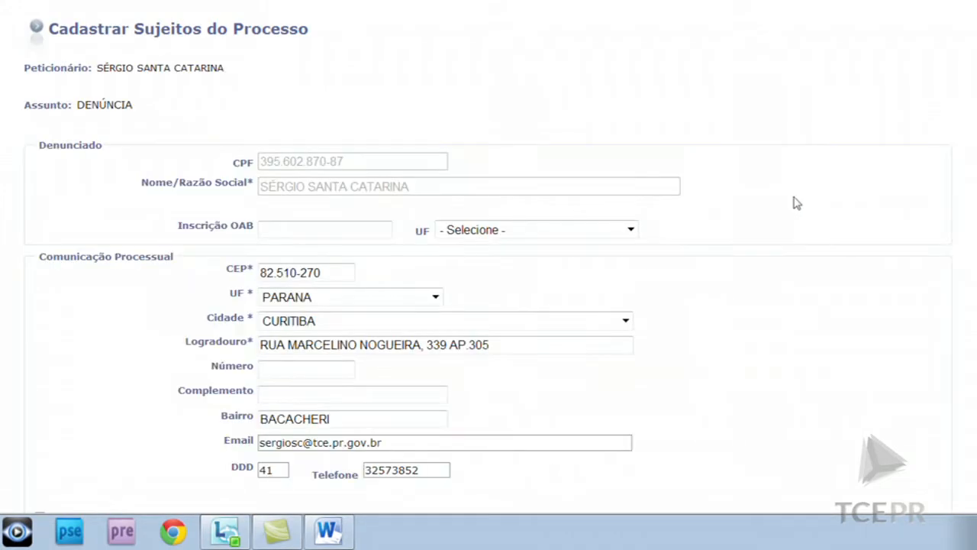
pyautogui.scroll(-3, 786, 204)
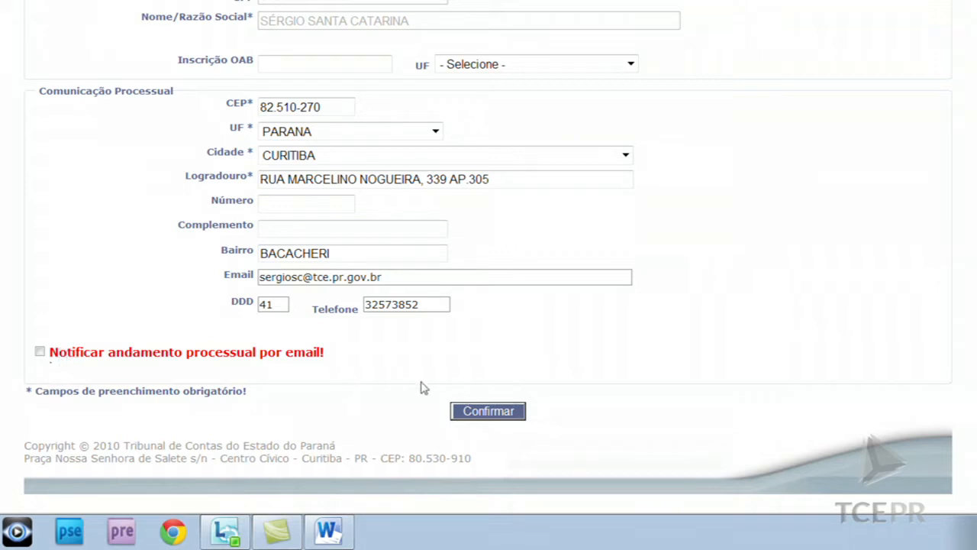
pyautogui.click(486, 412)
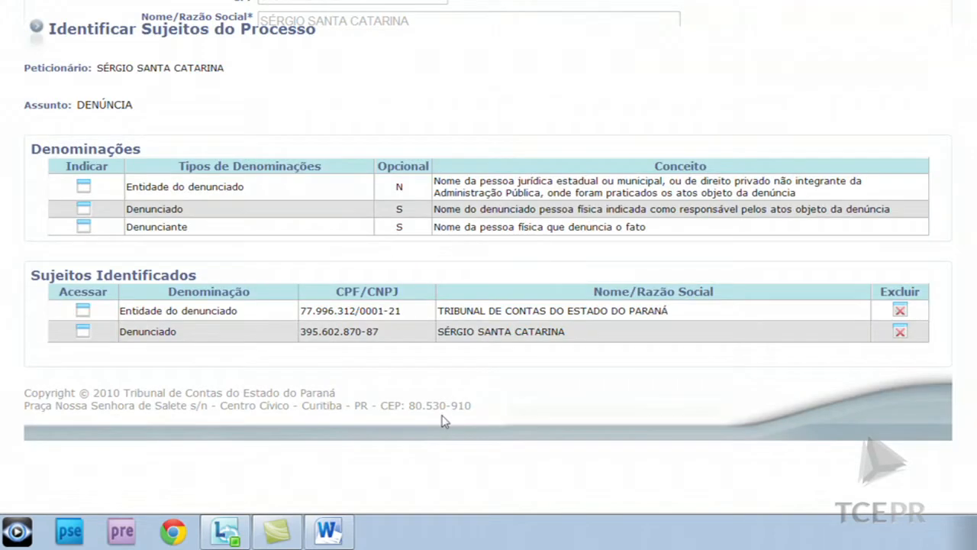
pyautogui.click(84, 228)
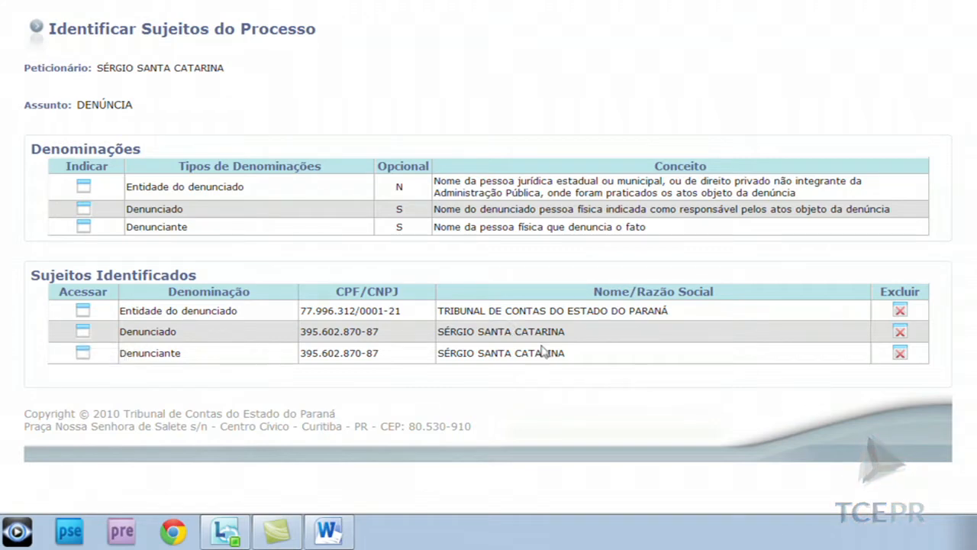
# Delete the Denunciado row and confirm the deletion
pyautogui.click(901, 336)
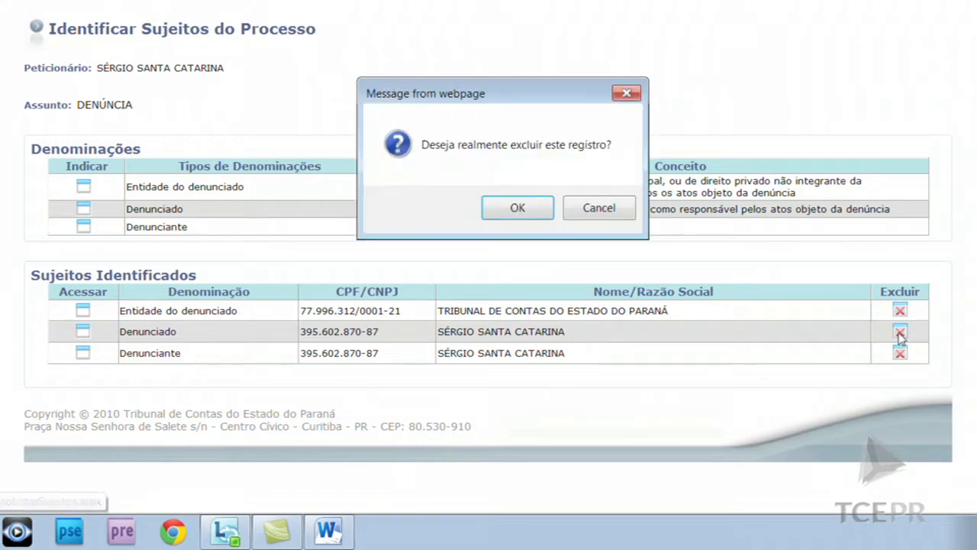
pyautogui.click(507, 208)
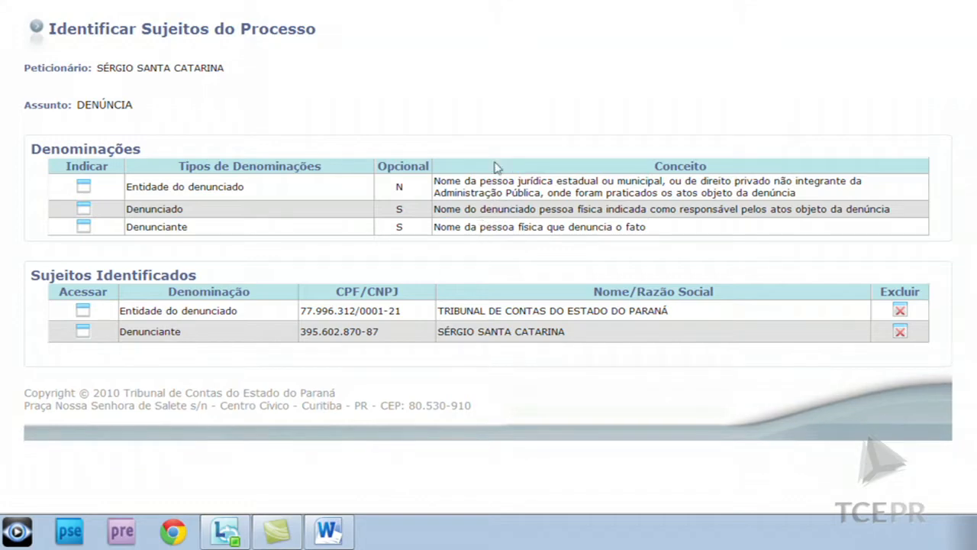
# Re-register the petitioner as Denunciado by looking up their CPF and confirming the filled-in details
pyautogui.click(84, 210)
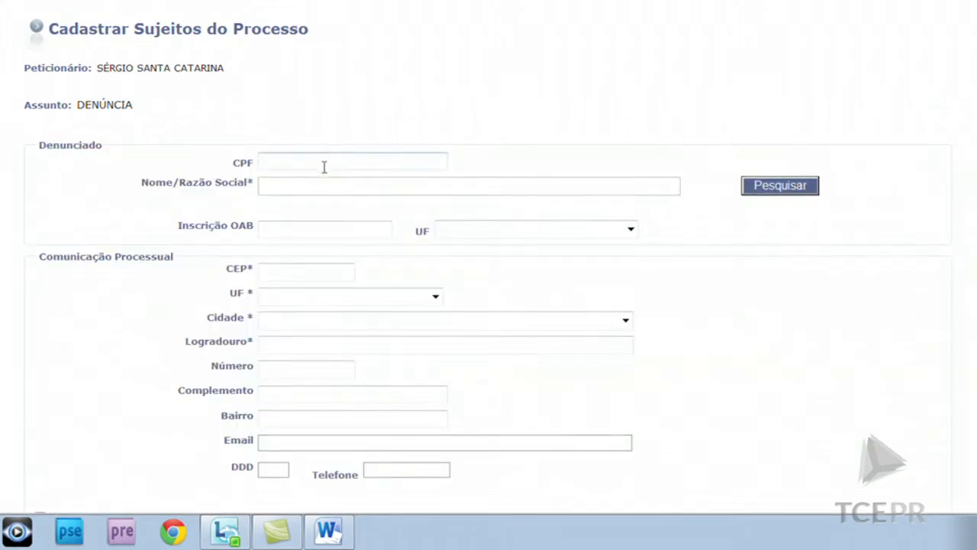
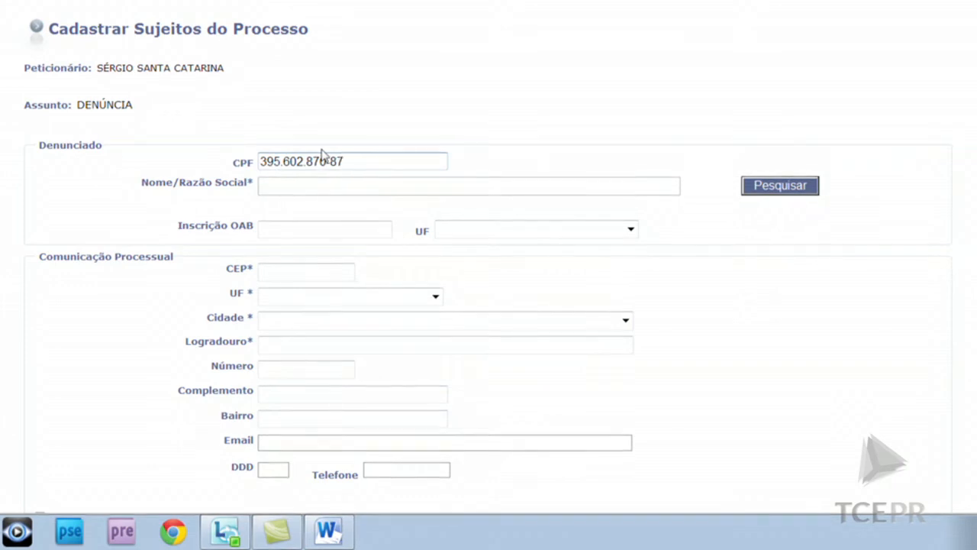
pyautogui.click(781, 185)
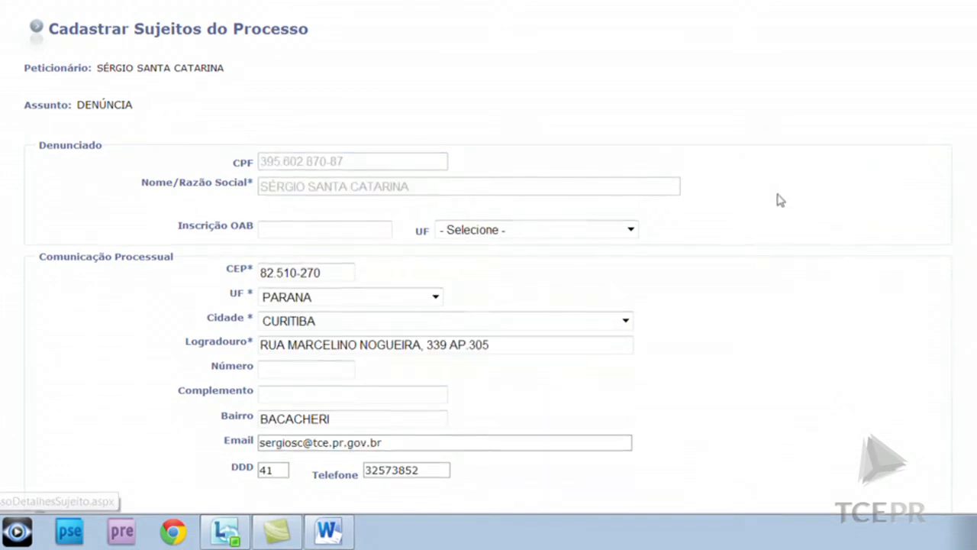
pyautogui.scroll(-2, 778, 229)
pyautogui.click(515, 411)
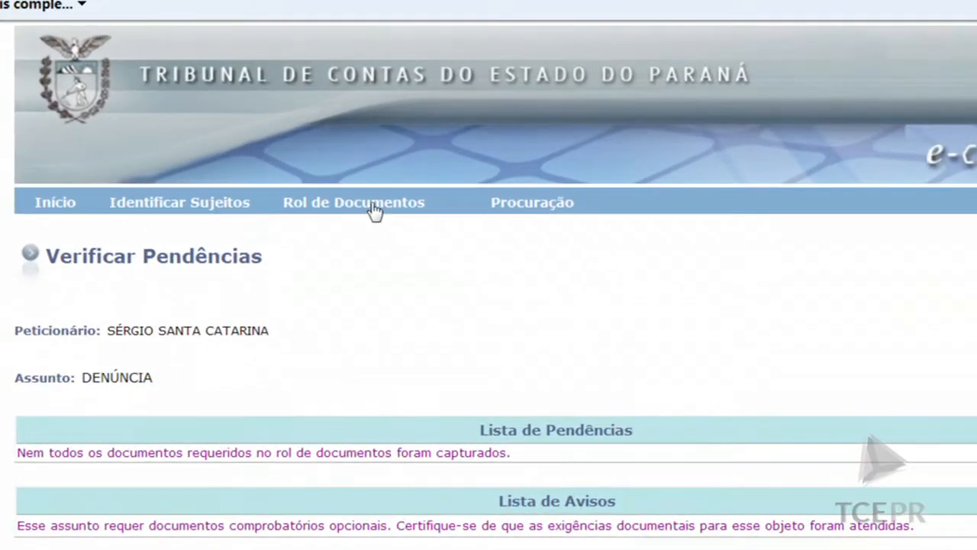
# Open the Rol de Documentos list and select the mandatory Petição document type
pyautogui.click(374, 212)
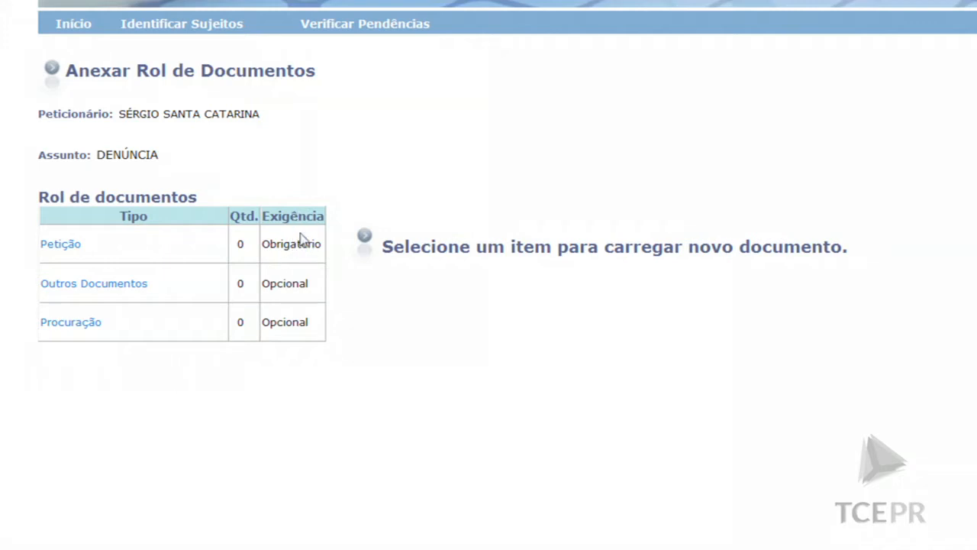
pyautogui.click(67, 250)
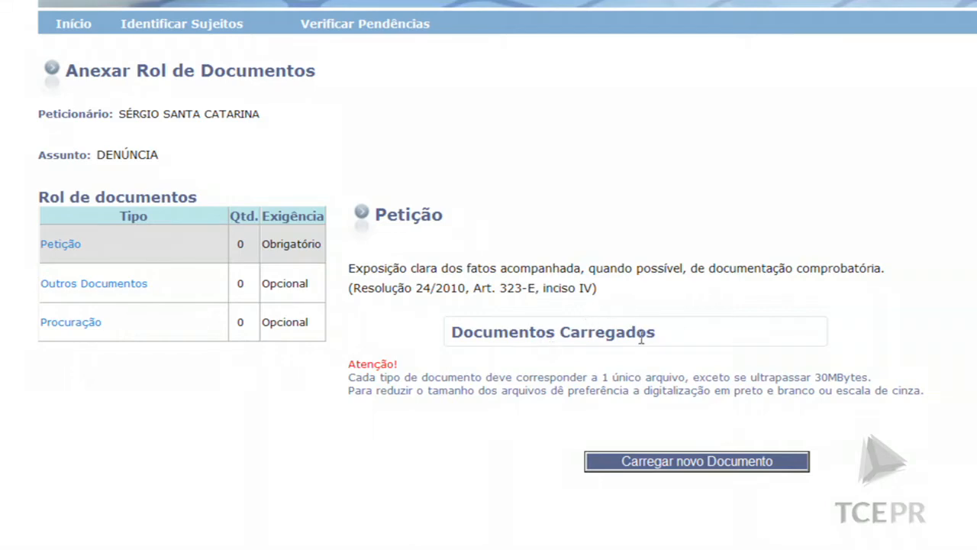
# Upload Documento de Teste.pdf and Utilização do Word PAD.pdf as Petição documents, bringing the count to 2
pyautogui.click(696, 461)
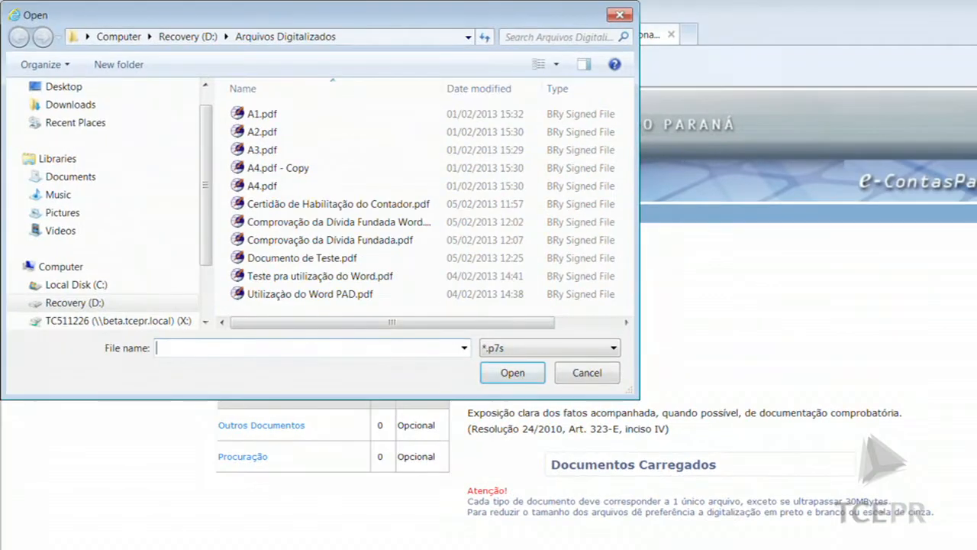
pyautogui.doubleClick(300, 264)
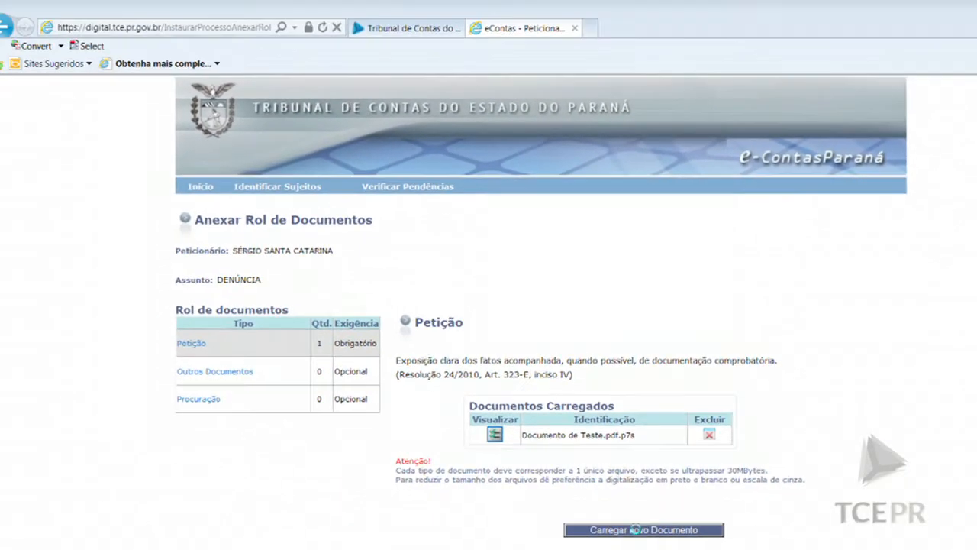
pyautogui.click(597, 531)
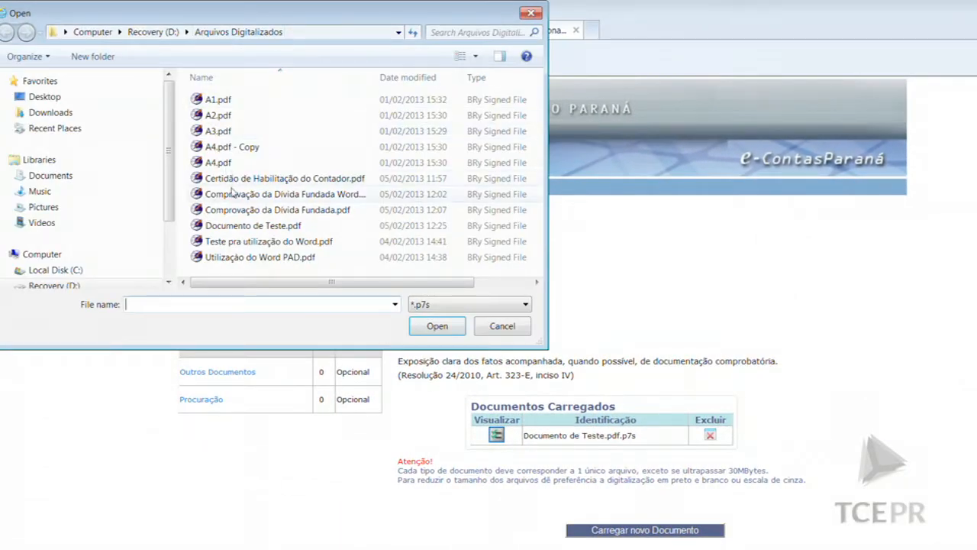
pyautogui.doubleClick(238, 258)
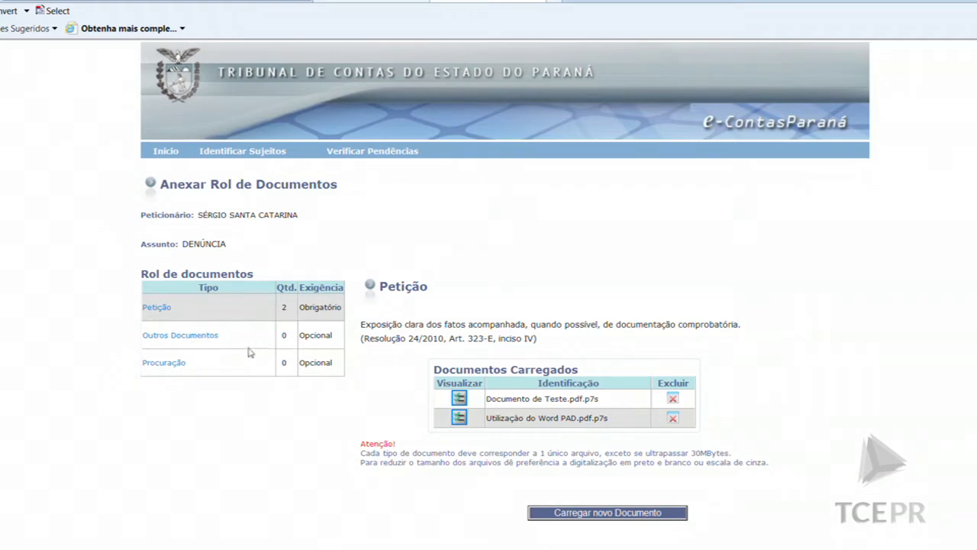
# Switch to Outros Documentos and upload A1.pdf there
pyautogui.click(180, 334)
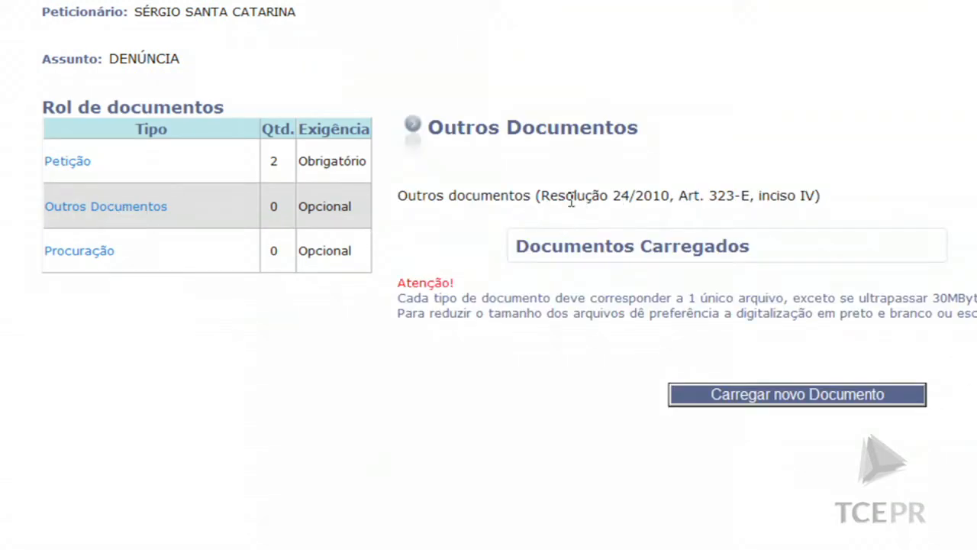
pyautogui.click(773, 407)
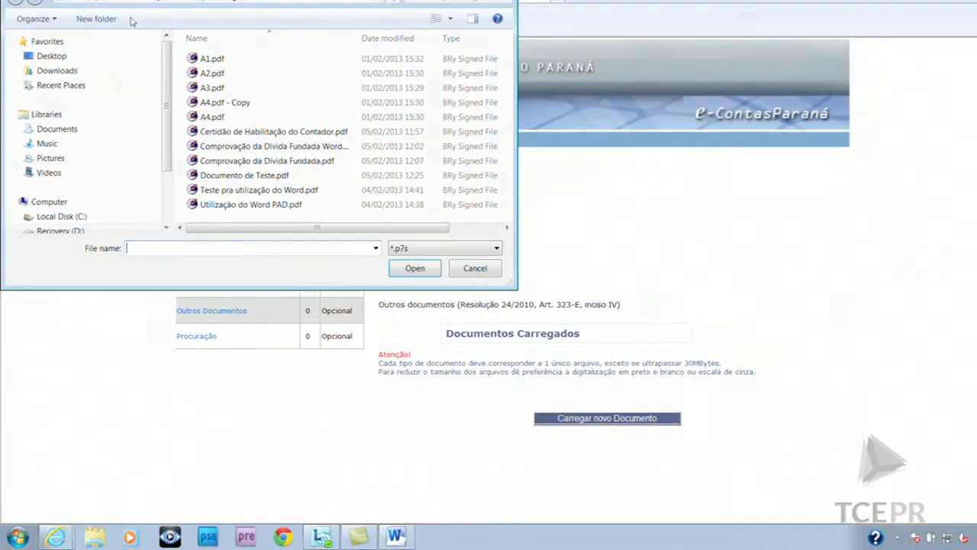
pyautogui.doubleClick(210, 61)
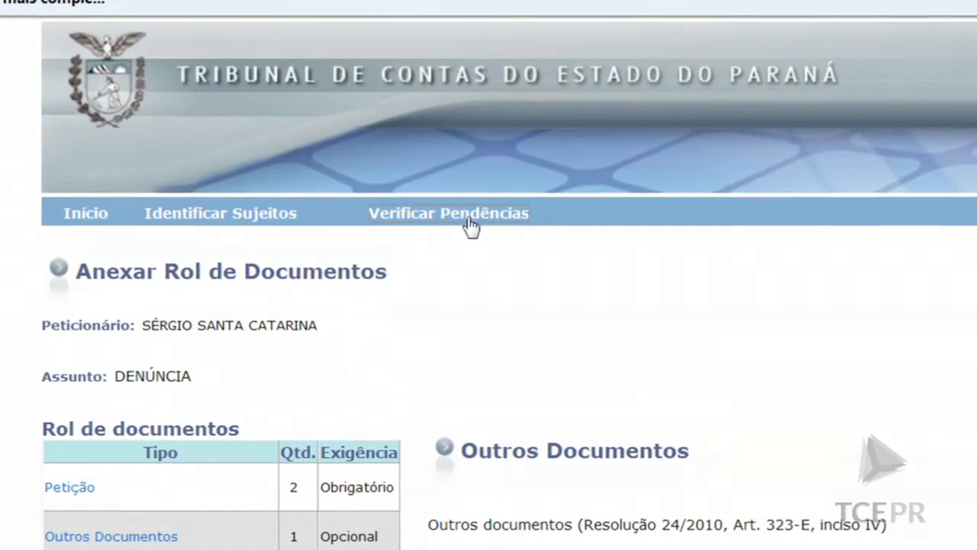
# Run Verificar Pendências twice until only the optional supporting-documents notice remains
pyautogui.click(464, 222)
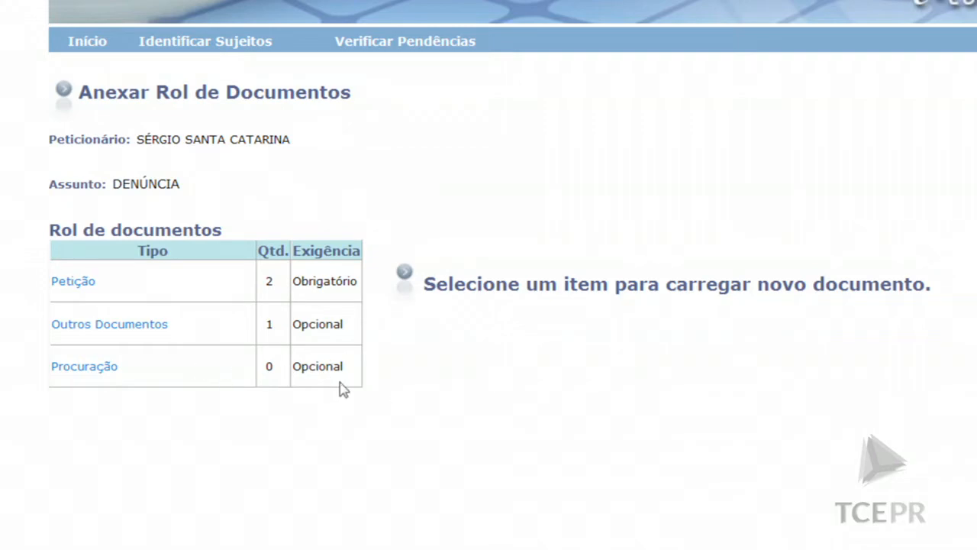
pyautogui.click(396, 46)
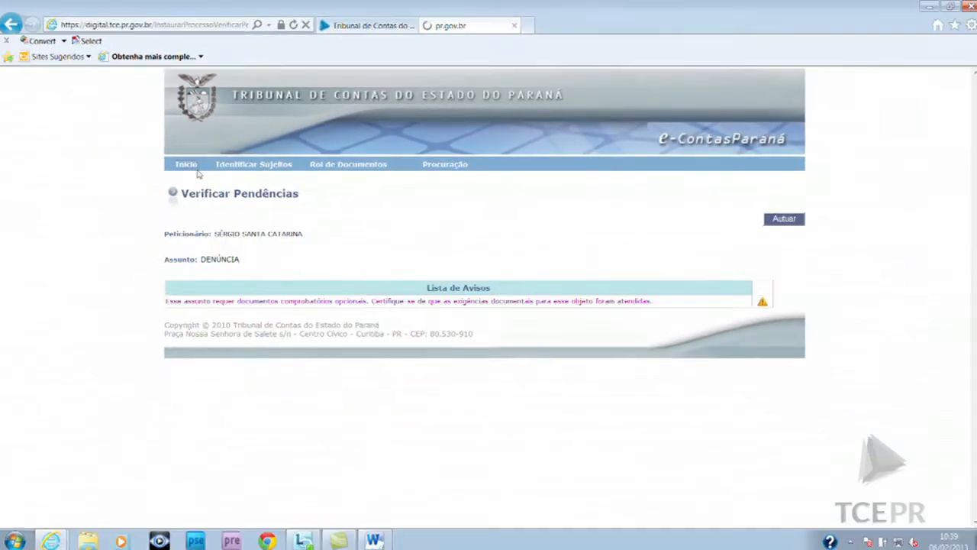
# Go back to the Processo Eletrônico home page via Início
pyautogui.click(150, 198)
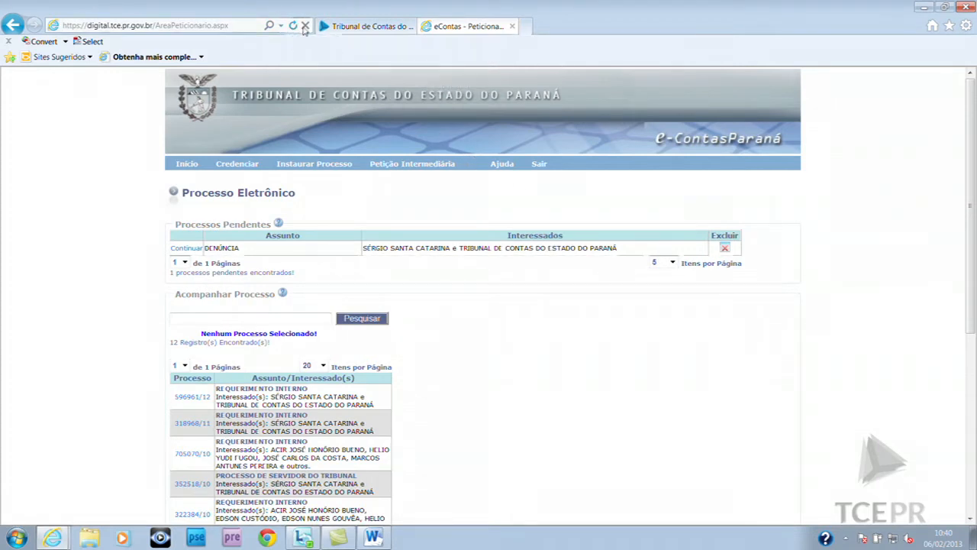
# Log out and go to Serviços > Portal e-Contas Paraná > Processo Eletrônico on the TCE-PR site
pyautogui.click(541, 167)
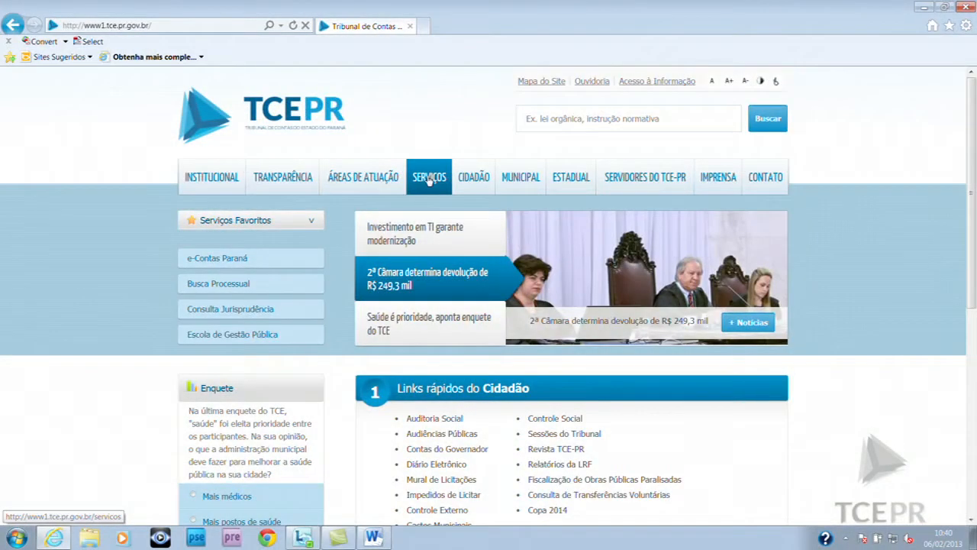
pyautogui.click(427, 181)
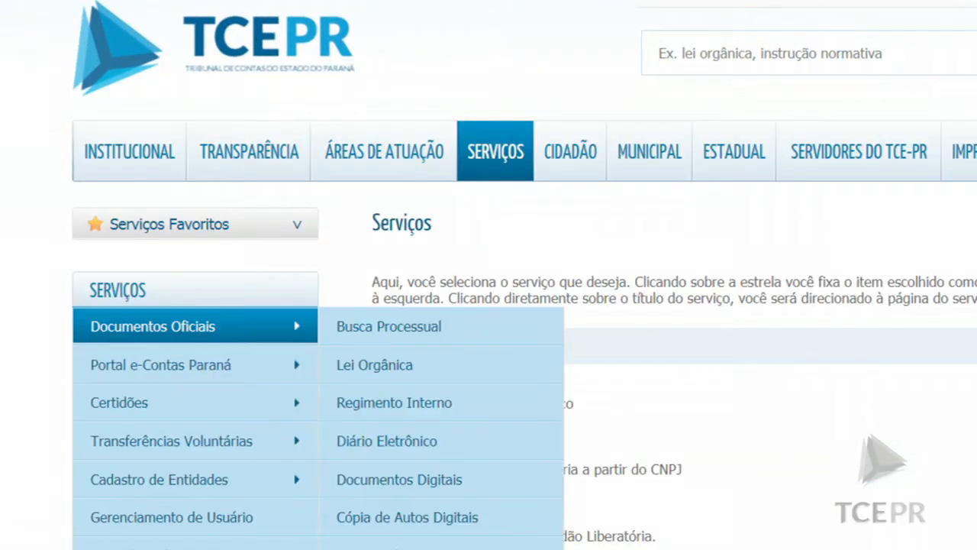
pyautogui.moveTo(186, 369)
pyautogui.moveTo(349, 376)
pyautogui.moveTo(469, 427)
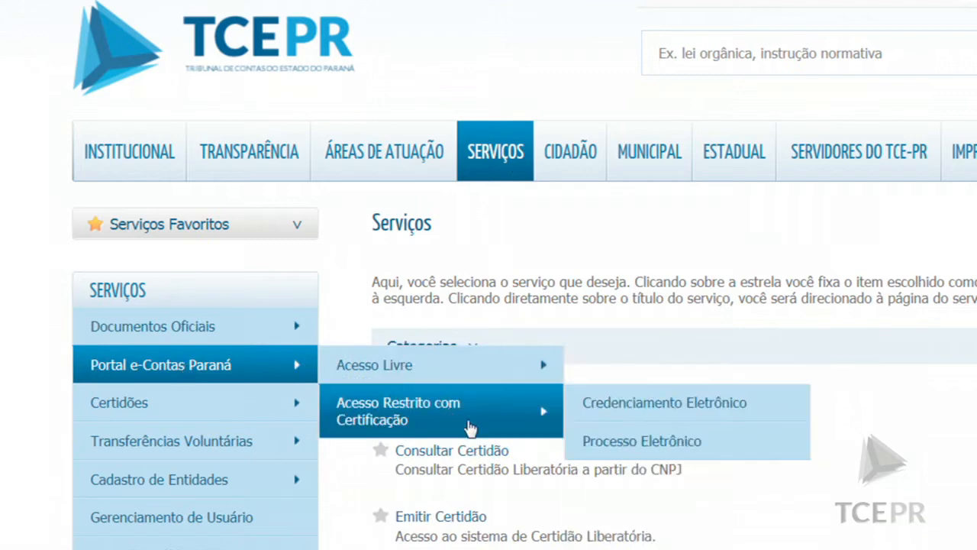
pyautogui.click(644, 441)
# Launch the electronic process system and confirm the certificate PIN
pyautogui.click(604, 419)
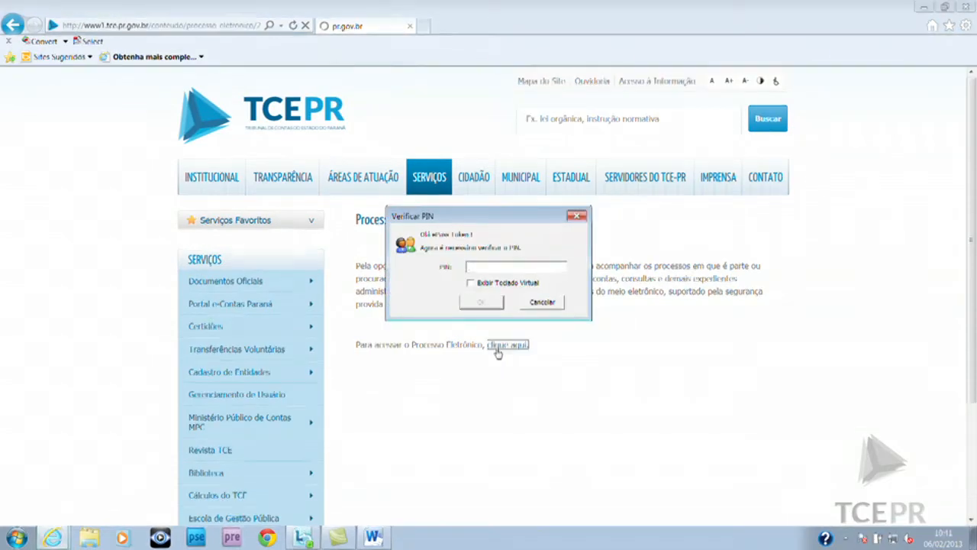
pyautogui.write('*********')
pyautogui.click(482, 302)
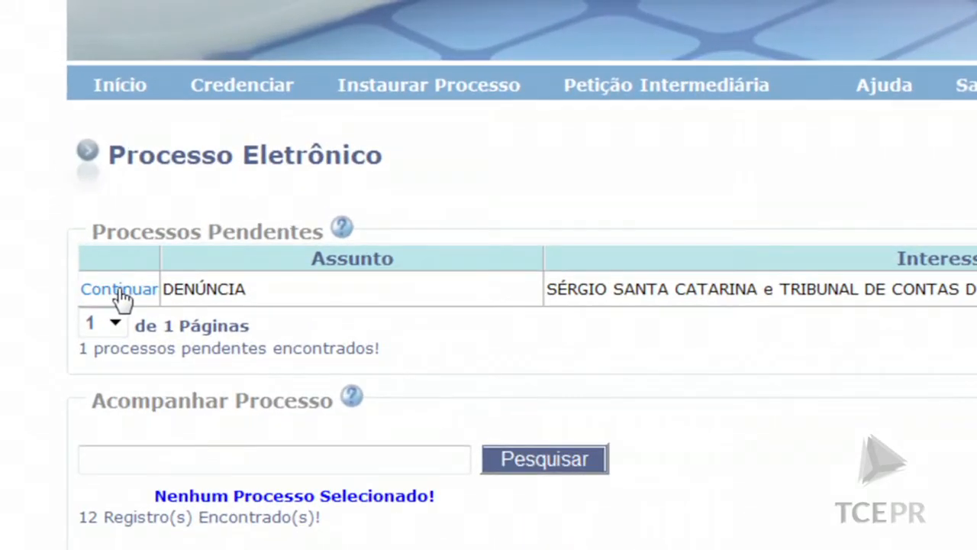
# Continue the pending DENÚNCIA petition and submit it with Autuar
pyautogui.click(76, 187)
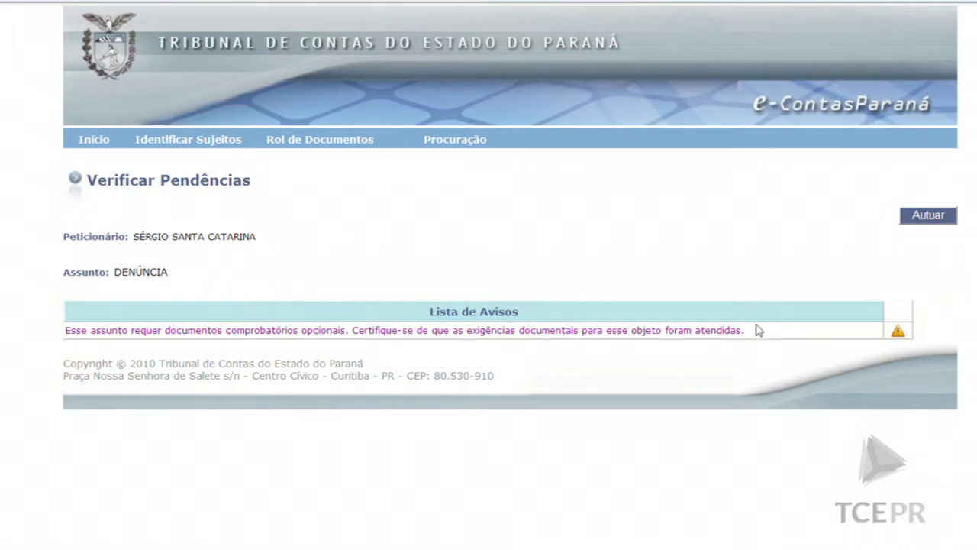
pyautogui.click(930, 216)
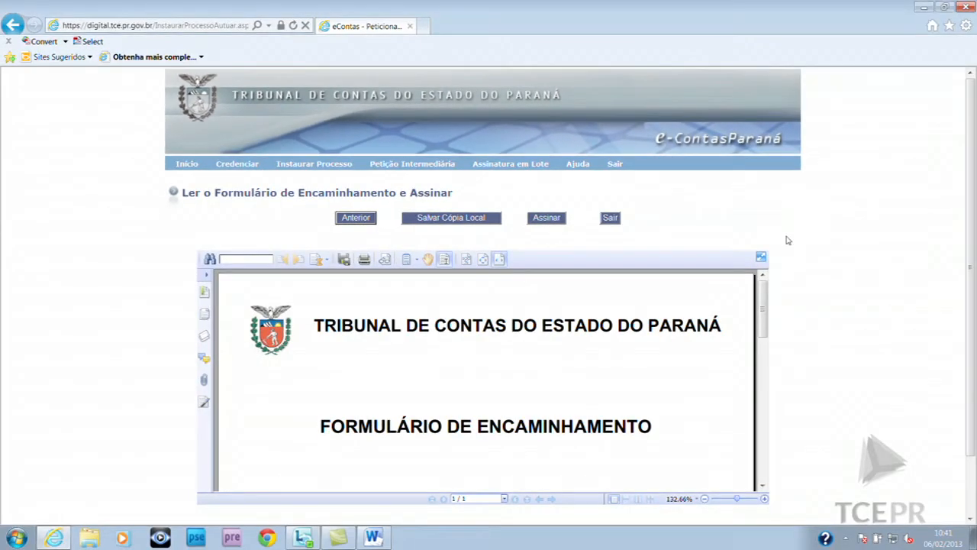
# Scroll through the DENÚNCIA's Formulário de Encaminhamento down to the Curitiba, 06/02/2013 date line and back
pyautogui.scroll(-5, 811, 252)
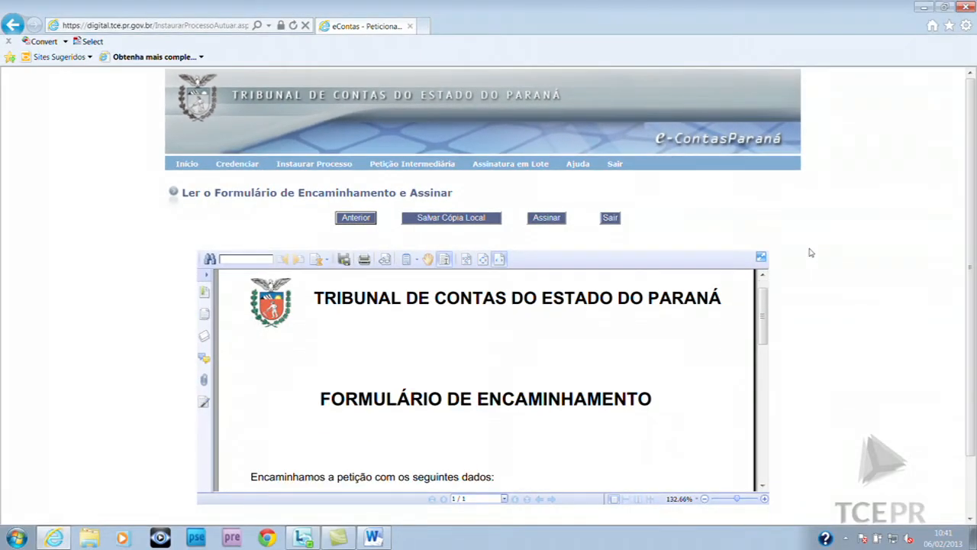
pyautogui.scroll(-5, 804, 263)
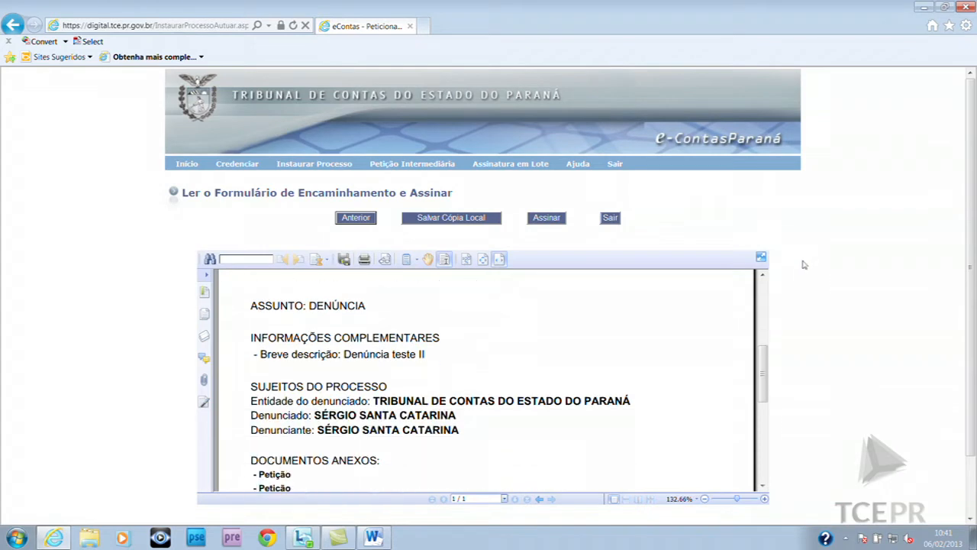
pyautogui.scroll(5, 795, 269)
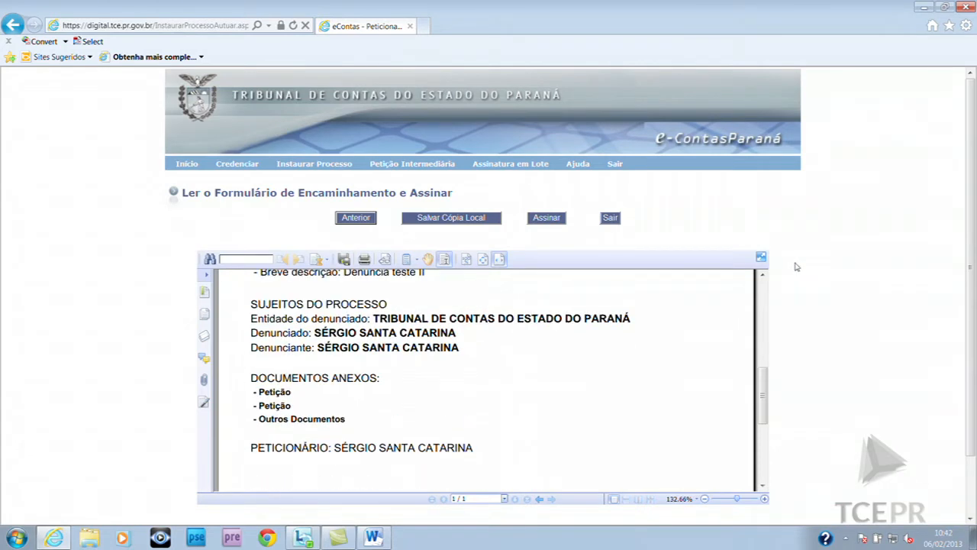
pyautogui.scroll(1, 794, 267)
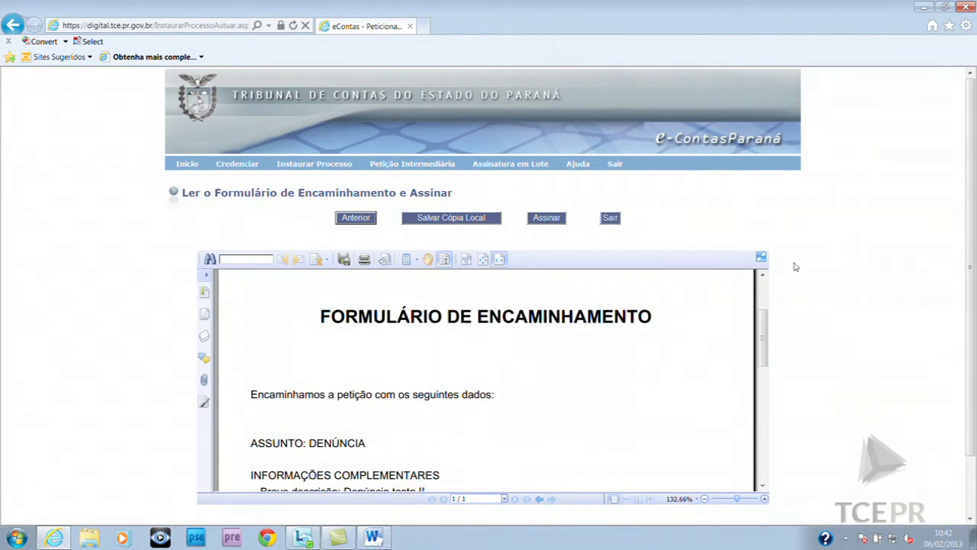
pyautogui.scroll(-3, 790, 266)
pyautogui.scroll(-1, 783, 265)
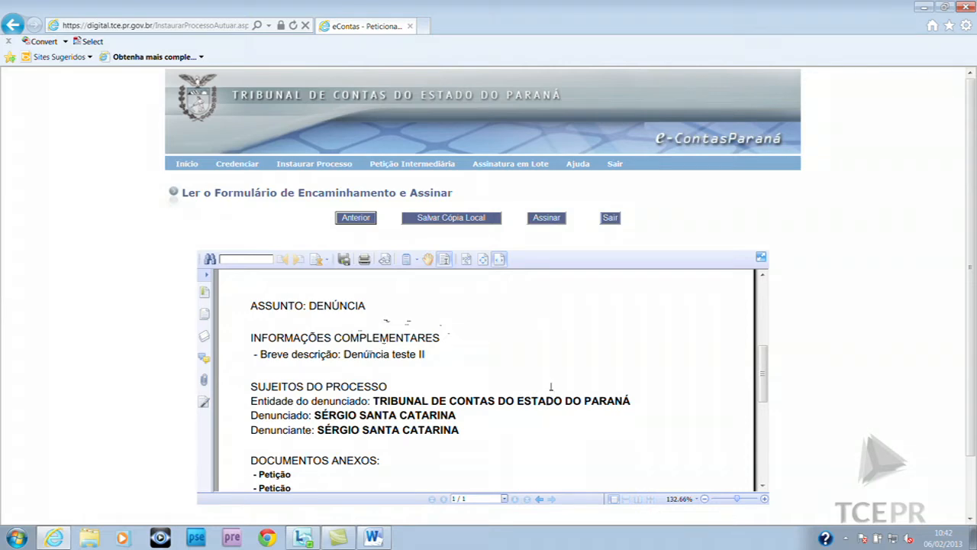
pyautogui.scroll(-2, 551, 387)
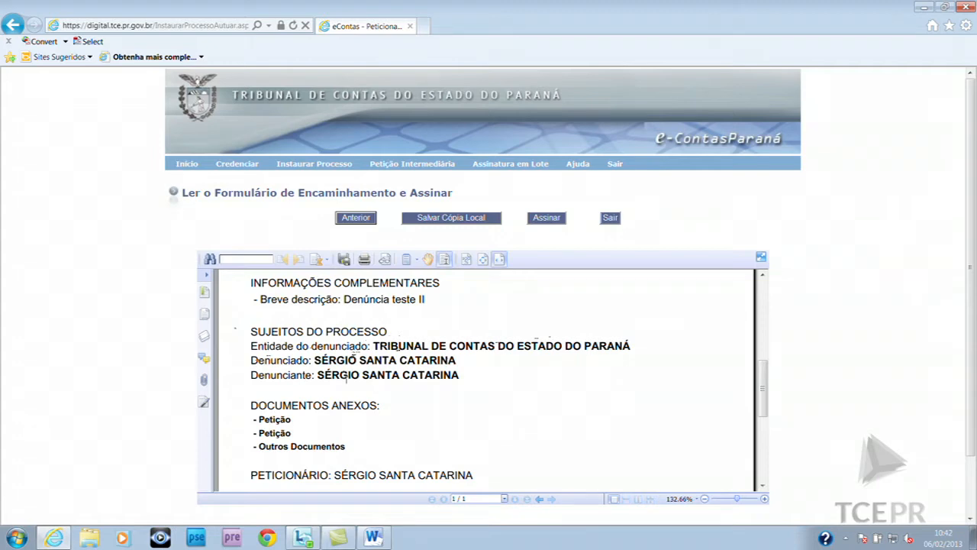
pyautogui.scroll(-1, 437, 398)
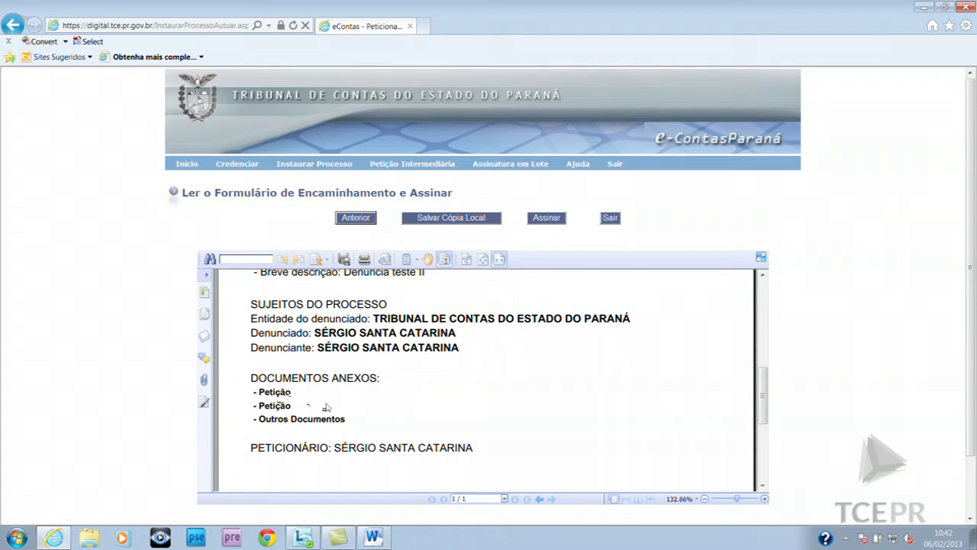
pyautogui.scroll(-1, 343, 408)
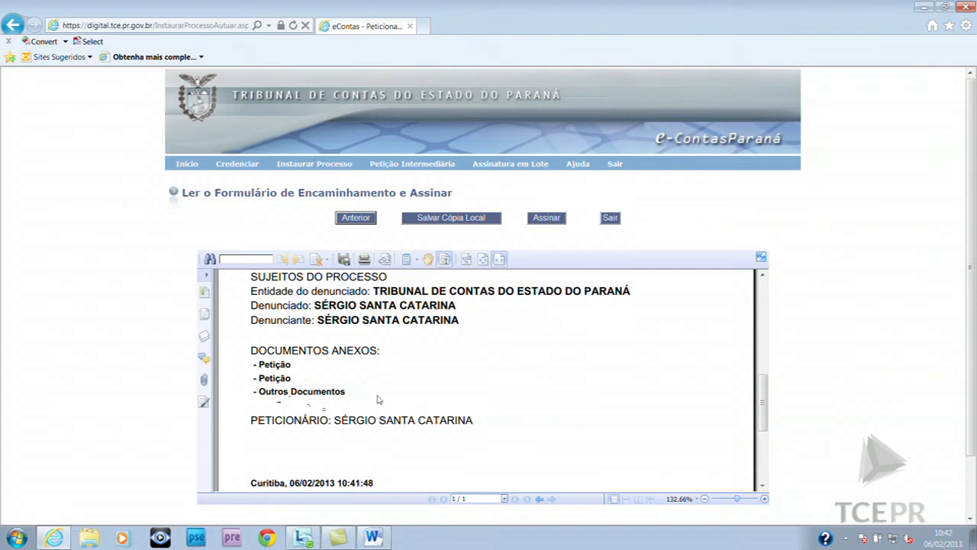
pyautogui.scroll(-2, 428, 402)
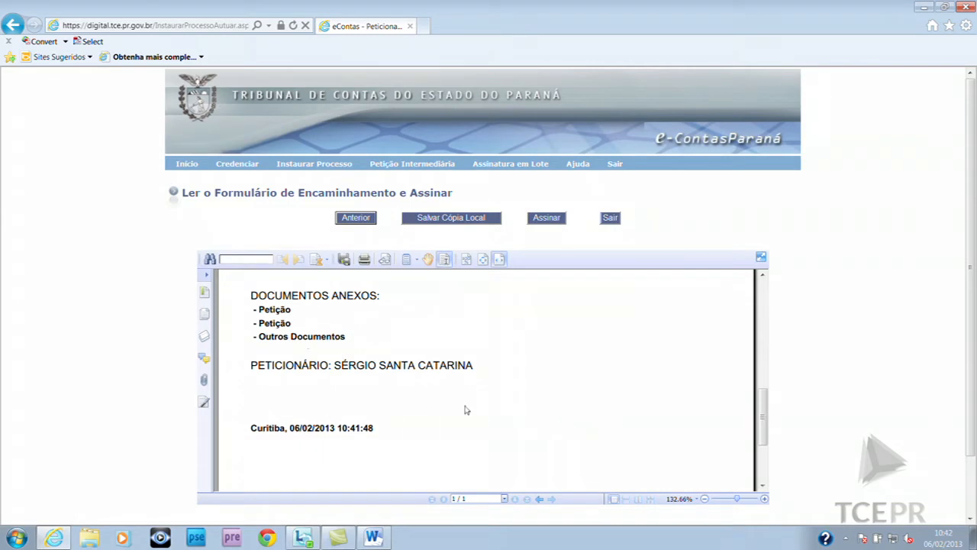
pyautogui.scroll(10, 466, 410)
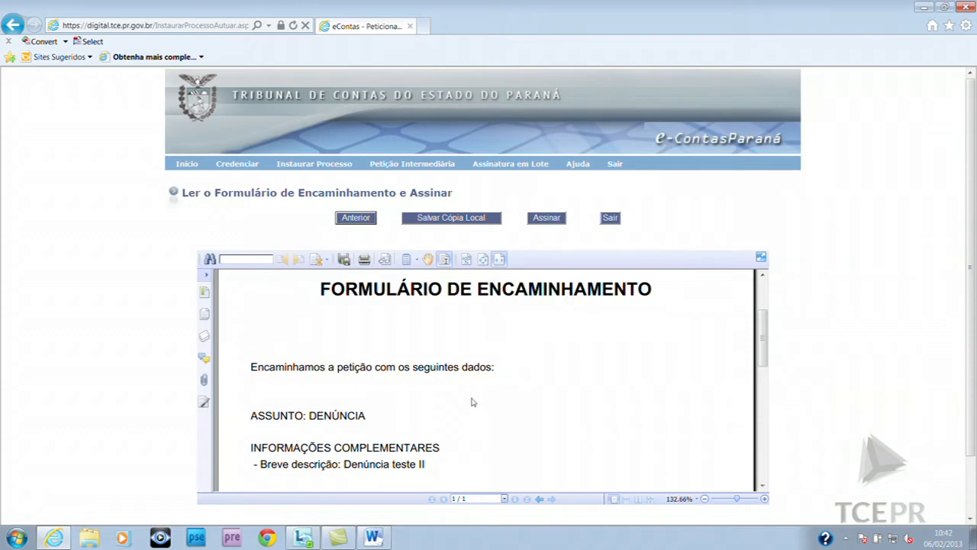
pyautogui.scroll(3, 472, 402)
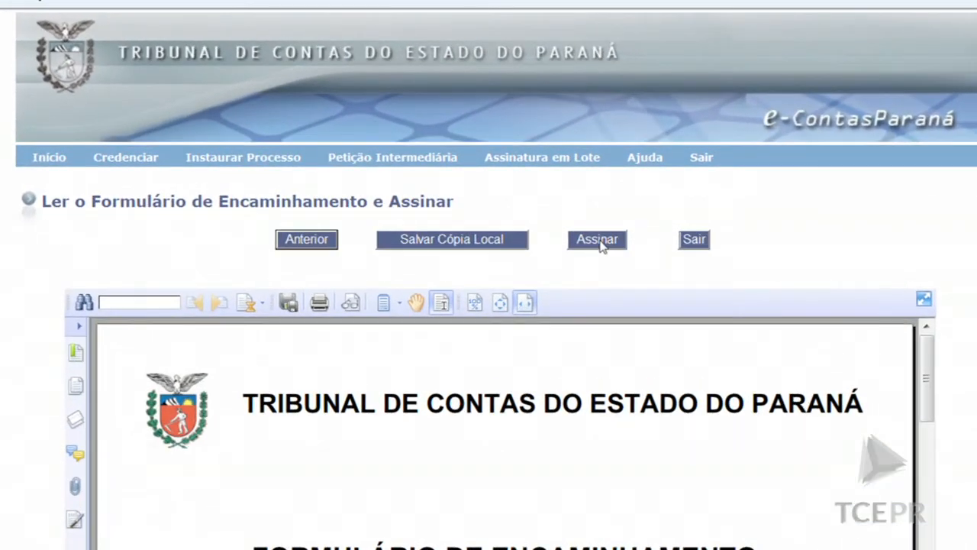
# Start signing Formulario_201358880.pdf and enter the token PIN
pyautogui.click(600, 243)
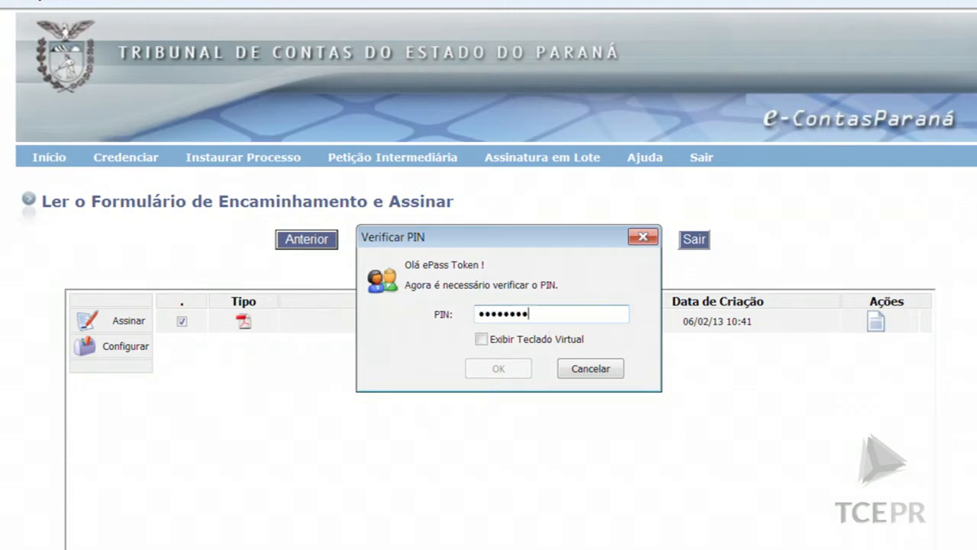
pyautogui.write('*')
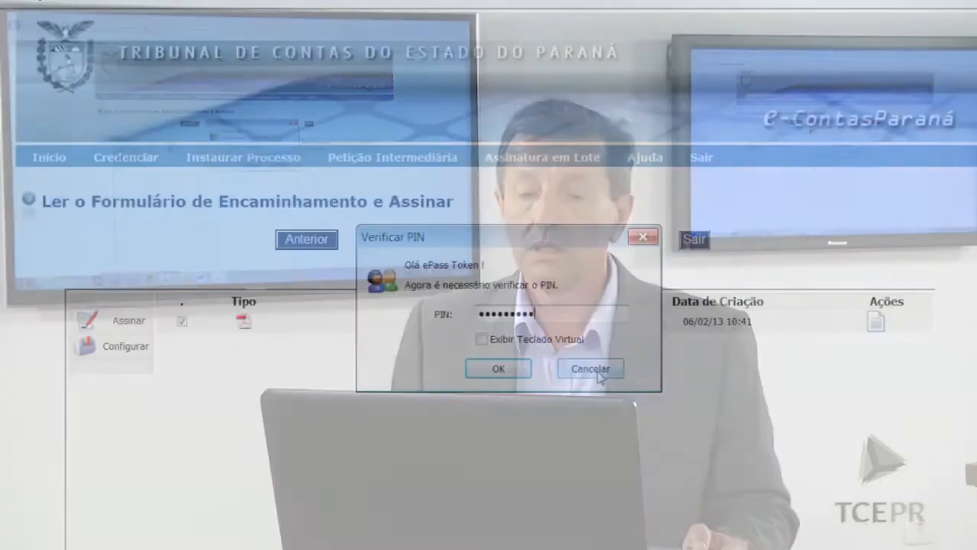
# Confirm the PIN so the forwarding form is signed and sent
pyautogui.press('Return')
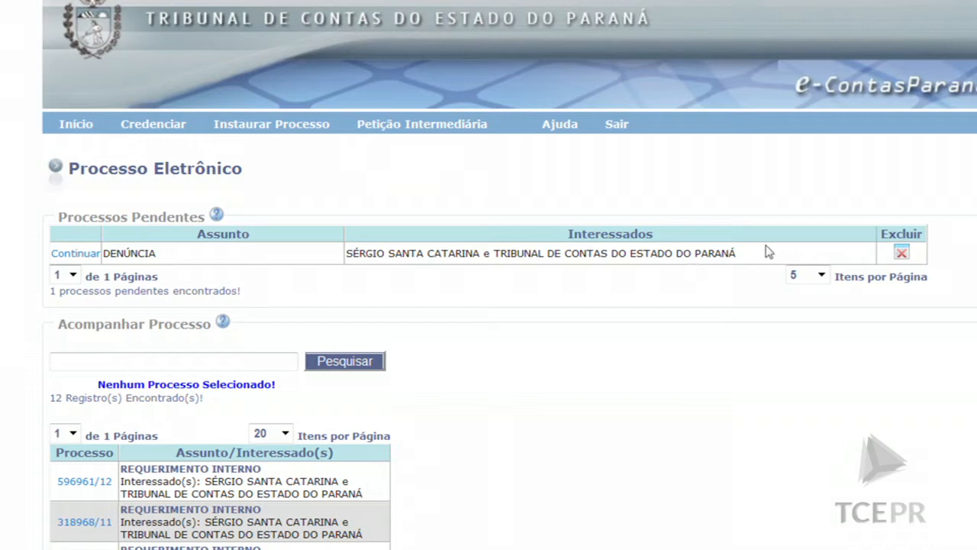
# Delete the pending DENÚNCIA petition and enter procurement procedure 412/13 for a new Representação
pyautogui.click(902, 255)
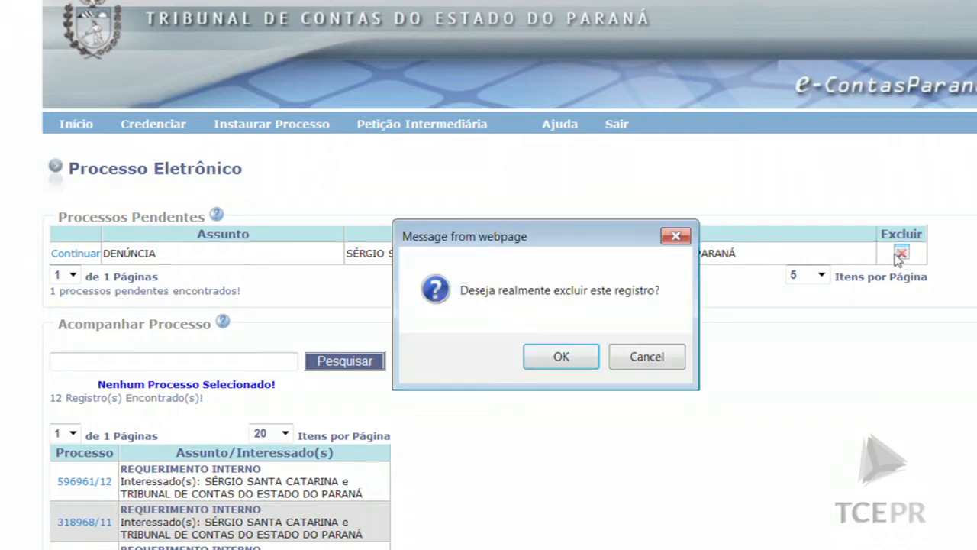
pyautogui.click(562, 357)
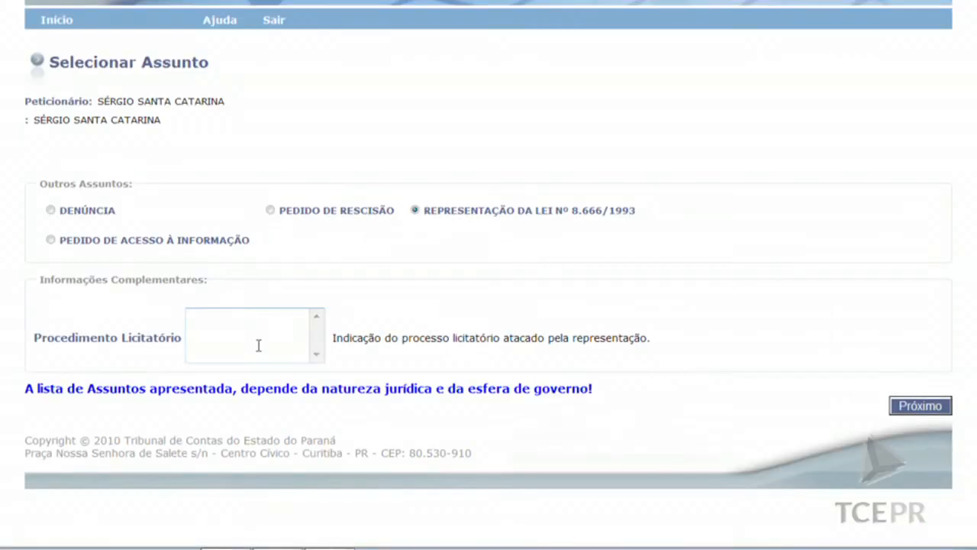
pyautogui.click(258, 346)
pyautogui.write('412/')
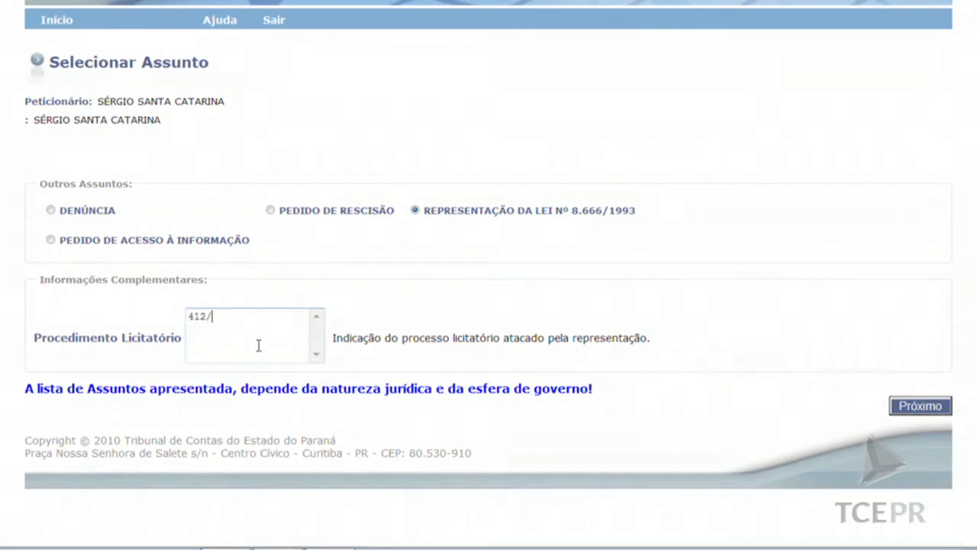
pyautogui.write('13')
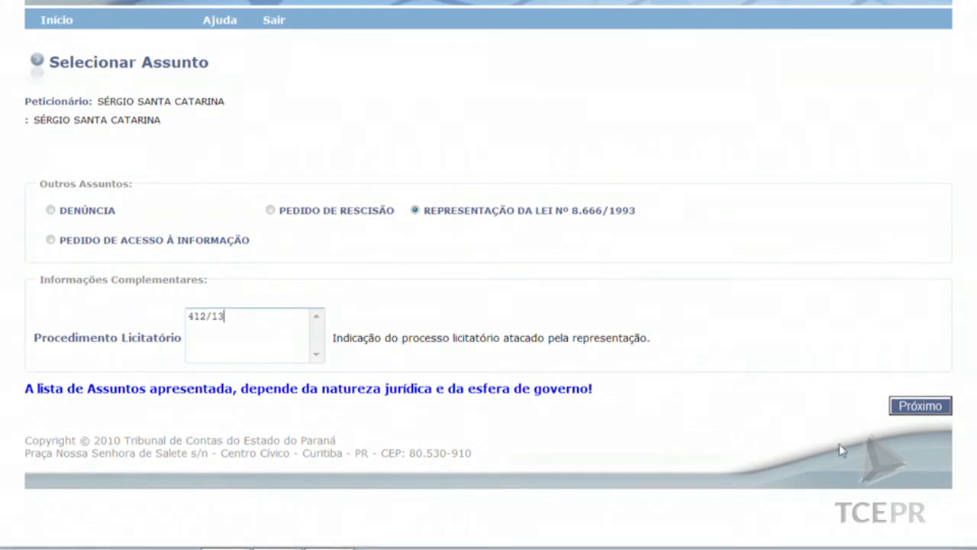
# Submit the Representação subject with procedure 412/13 to reach the Outorgar Procuração page
pyautogui.click(910, 406)
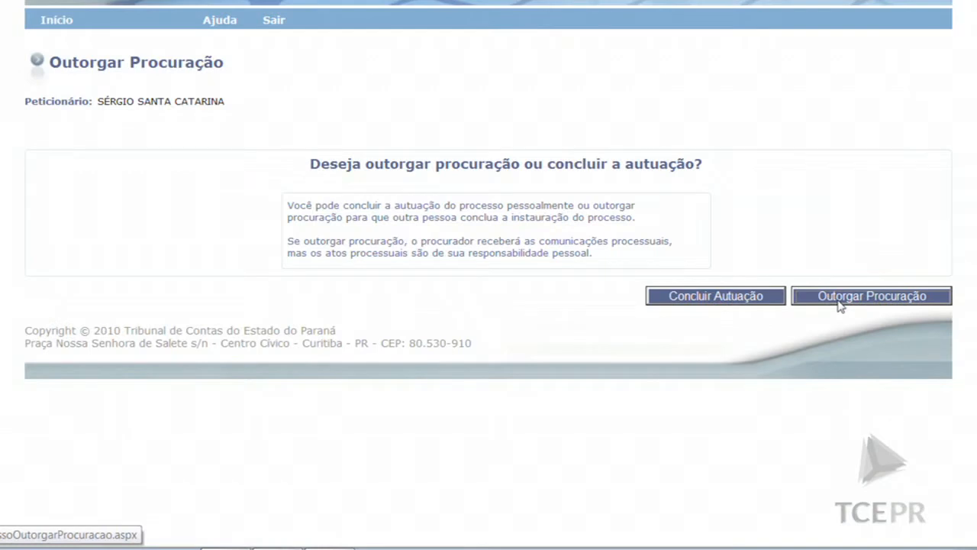
# Grant power of attorney to the second listed attorney, bringing up the procuração terms
pyautogui.click(840, 298)
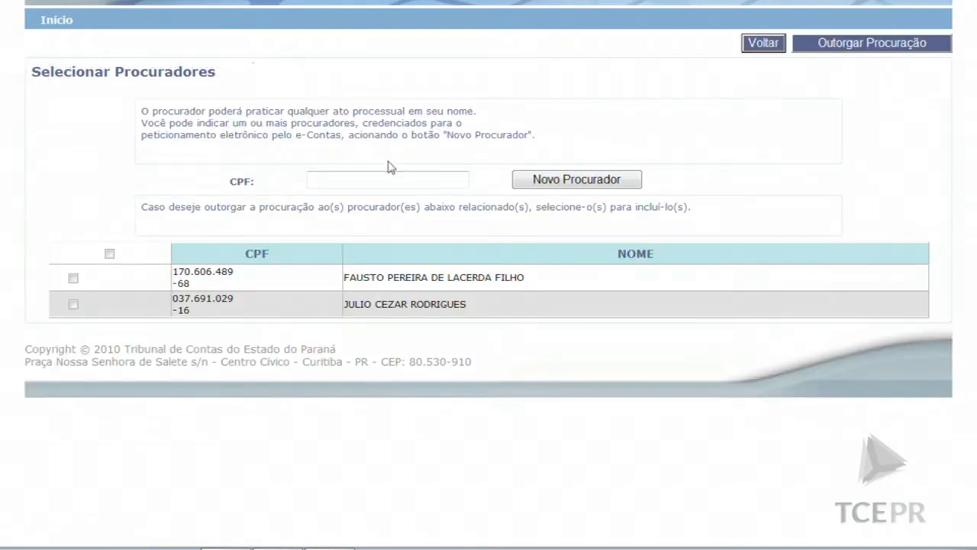
pyautogui.click(353, 184)
pyautogui.click(73, 305)
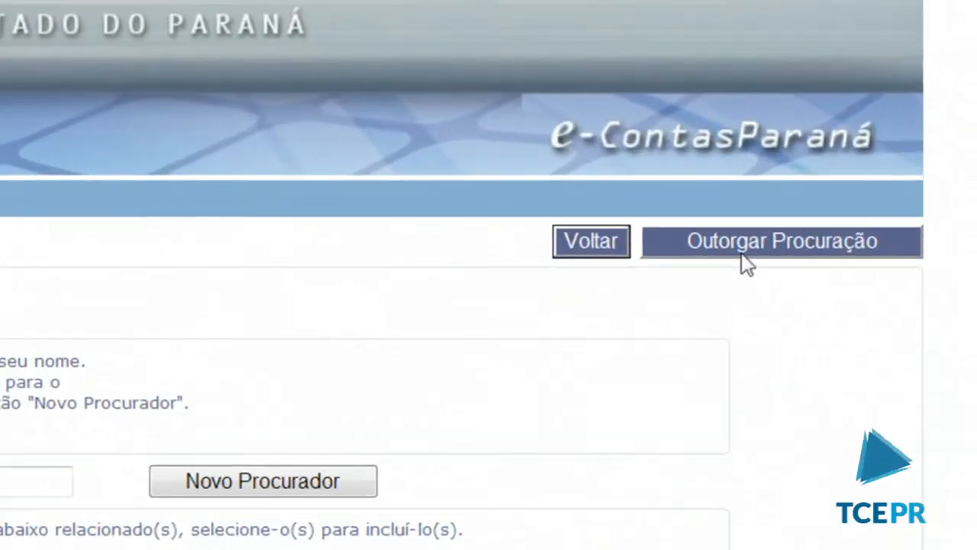
pyautogui.click(844, 62)
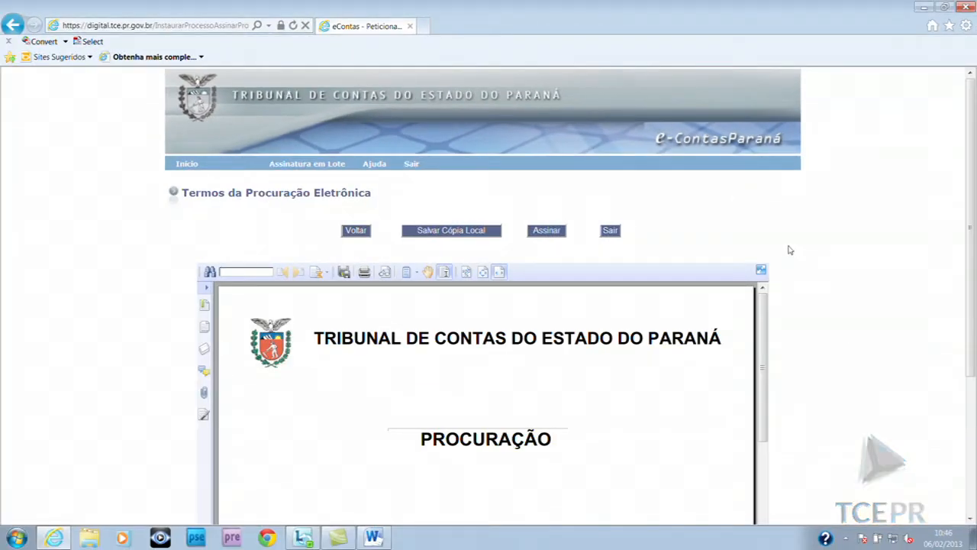
# Review the embedded procuração PDF and sign it with Assinar
pyautogui.scroll(-5, 789, 246)
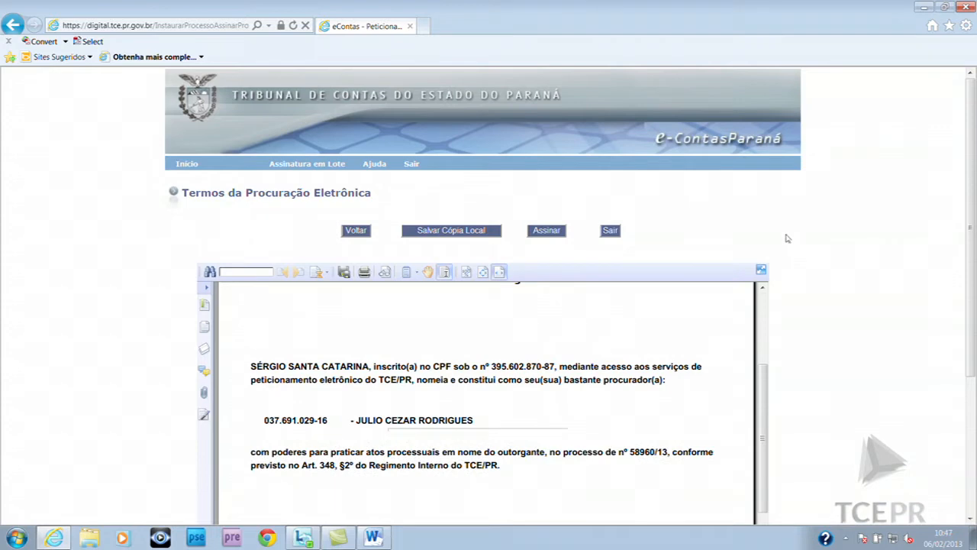
pyautogui.scroll(-3, 782, 238)
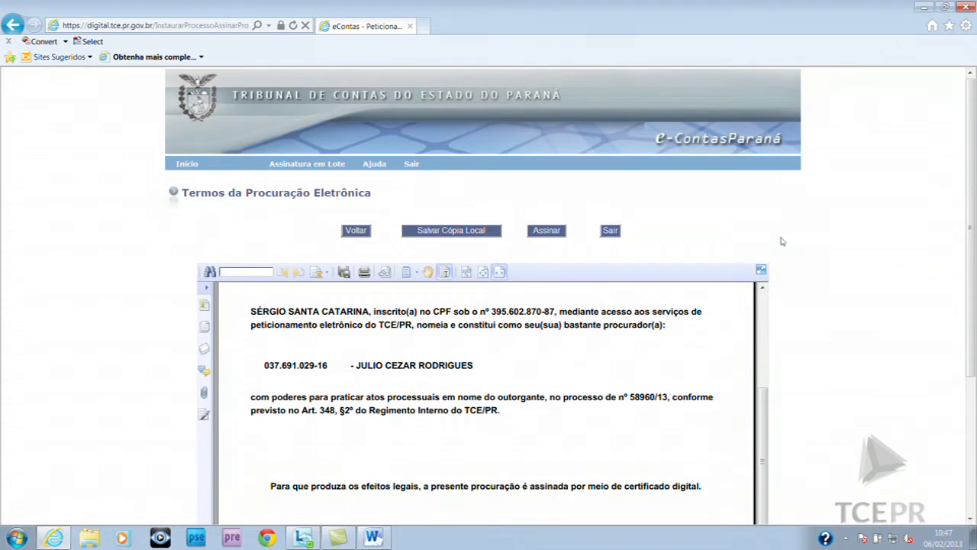
pyautogui.scroll(3, 779, 233)
pyautogui.scroll(2, 779, 229)
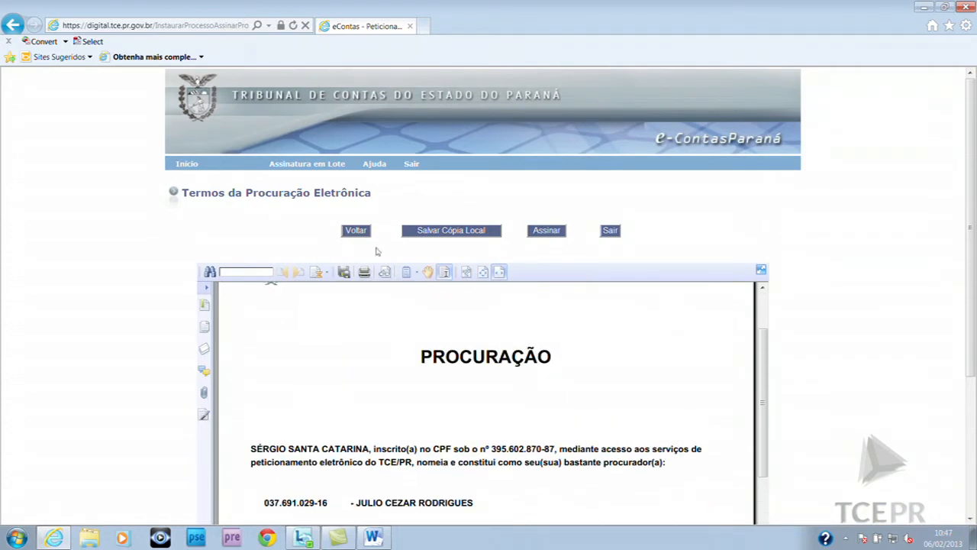
pyautogui.click(547, 230)
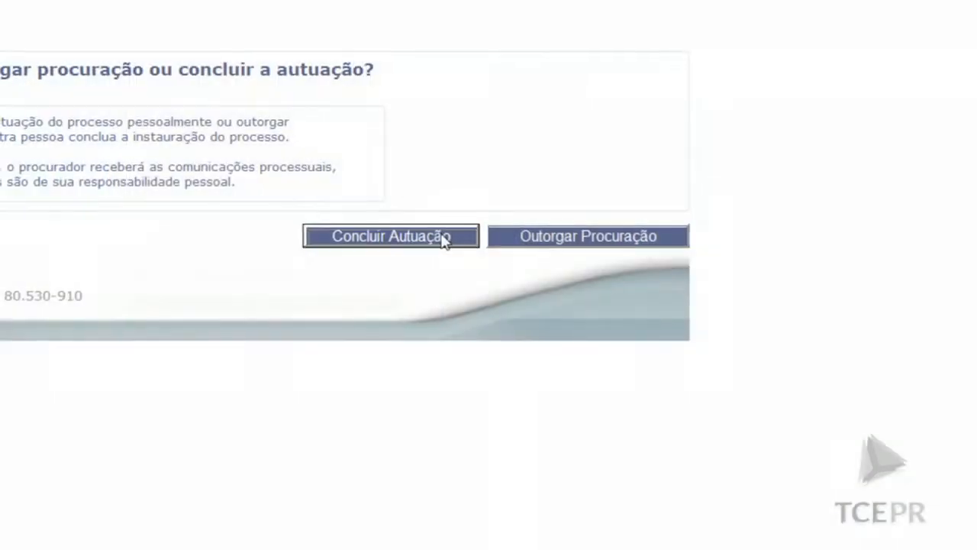
# Conclude the filing personally and open the missing mandatory subject pendency
pyautogui.click(446, 238)
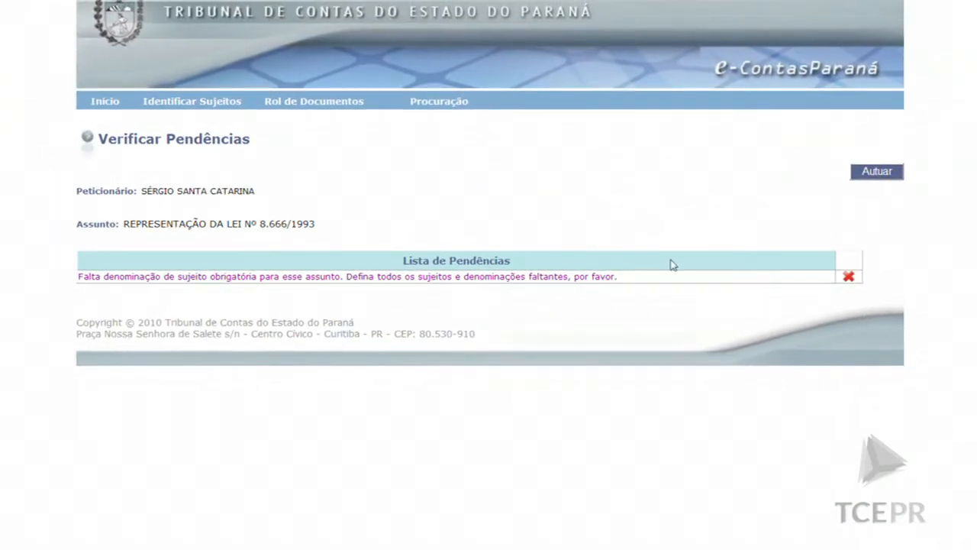
pyautogui.click(410, 281)
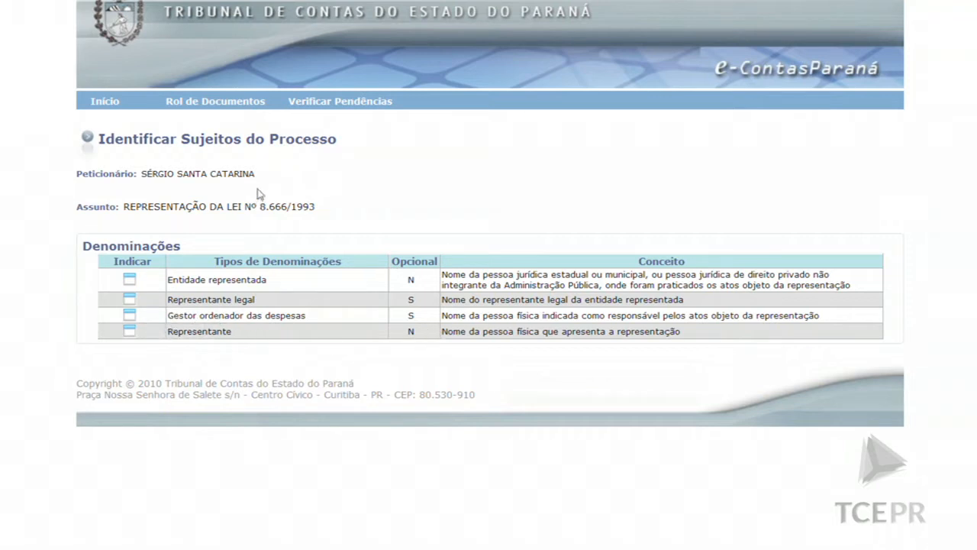
pyautogui.click(244, 107)
# Return to Início and delete the pending Representação da Lei nº 8.666/1993 process
pyautogui.click(104, 105)
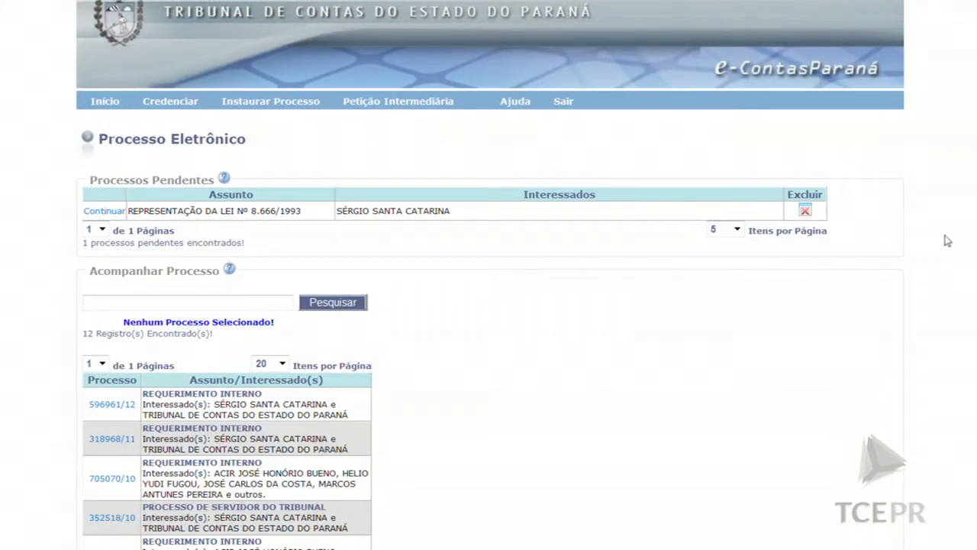
pyautogui.click(805, 213)
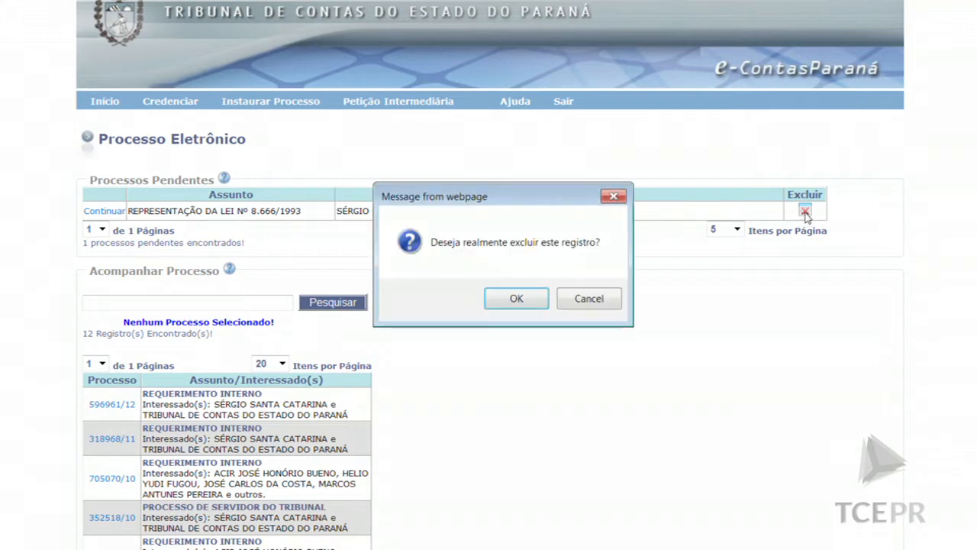
pyautogui.click(517, 298)
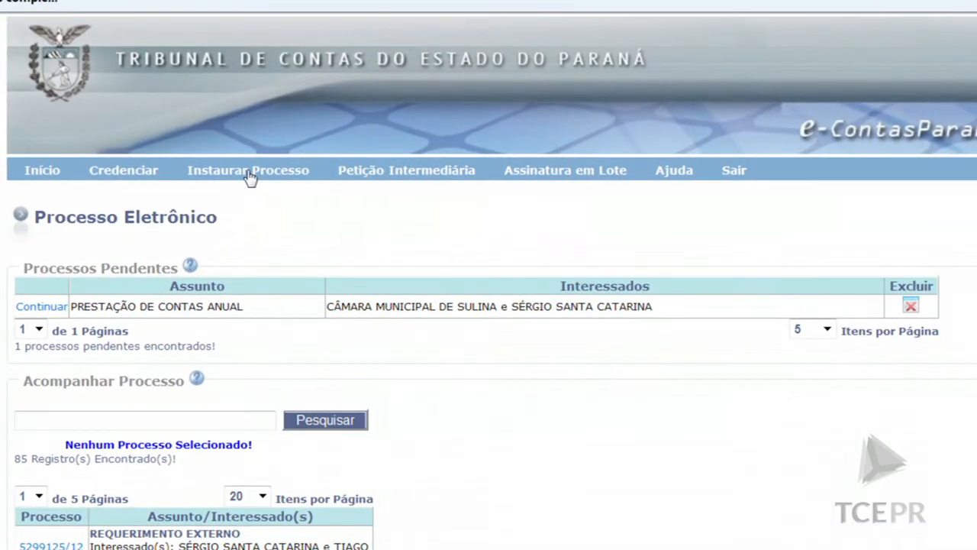
# Start a new process via Instaurar Processo and open the Instaurador choices
pyautogui.click(251, 176)
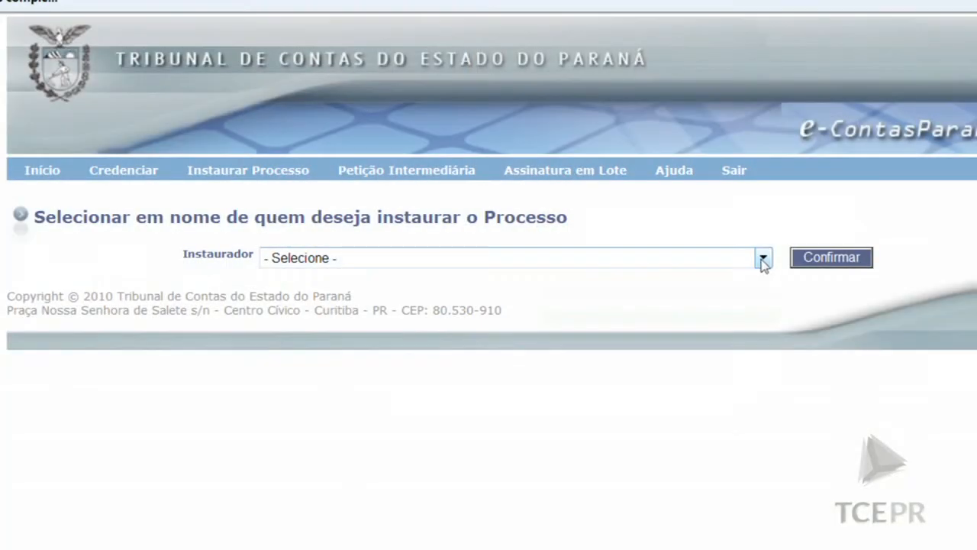
pyautogui.click(763, 260)
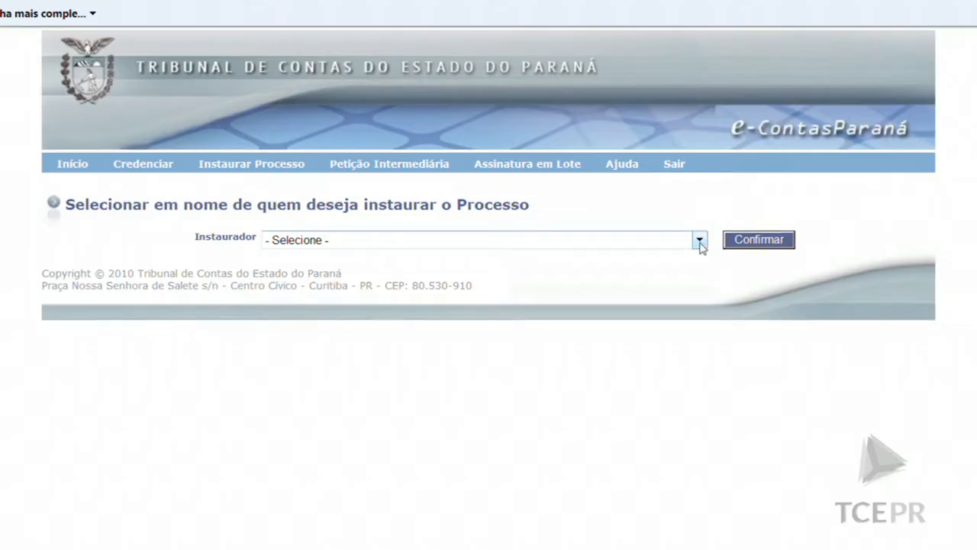
# File for Município de Sulina under Prestação de Contas do Prefeito Municipal, exercise year 2011
pyautogui.click(700, 241)
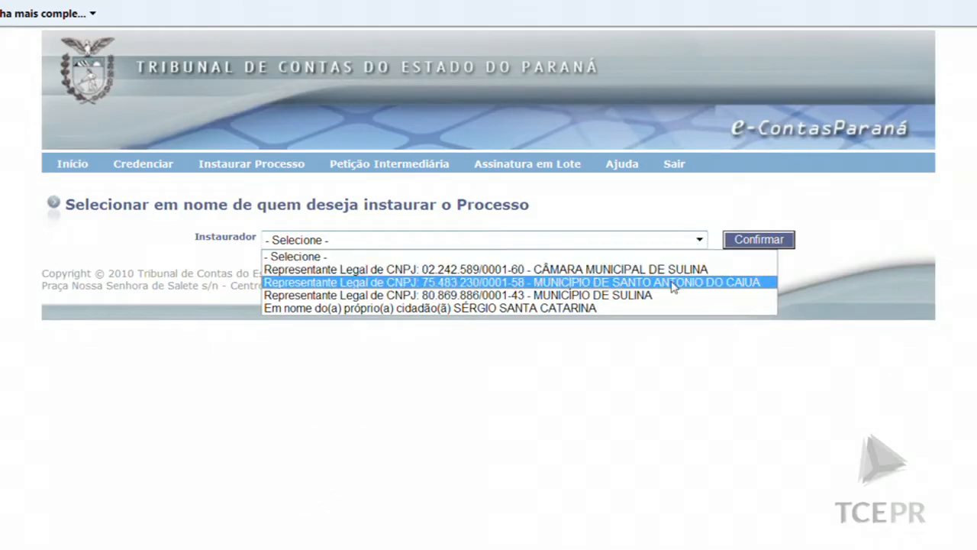
pyautogui.click(625, 301)
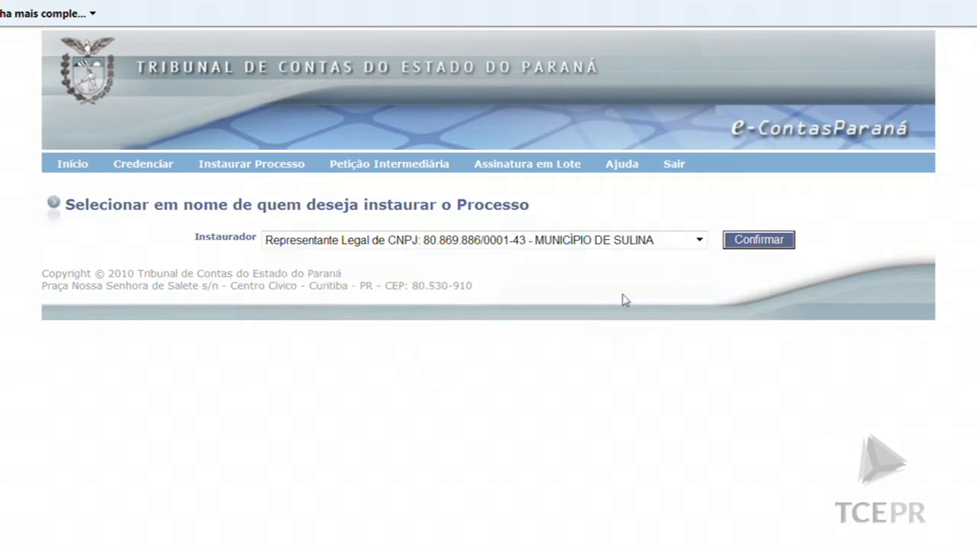
pyautogui.click(763, 245)
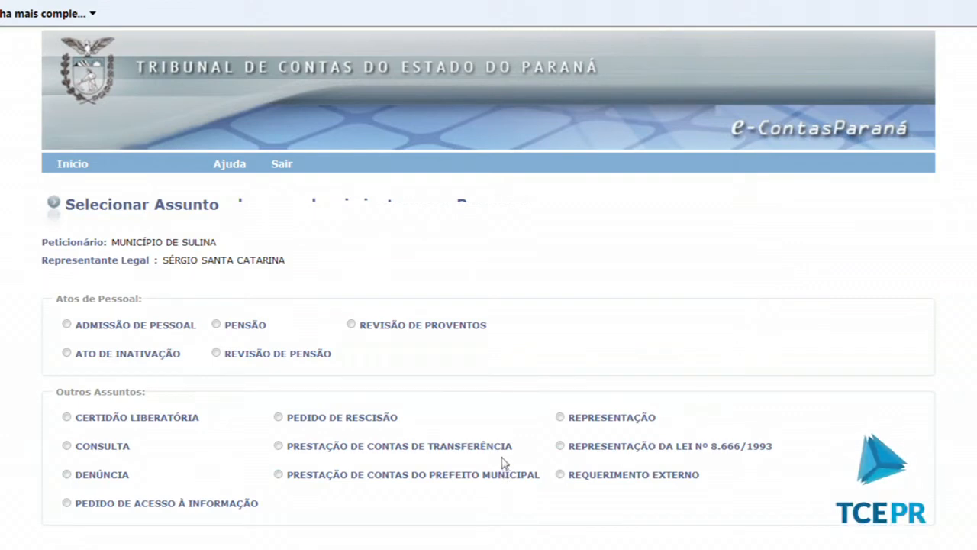
pyautogui.click(278, 475)
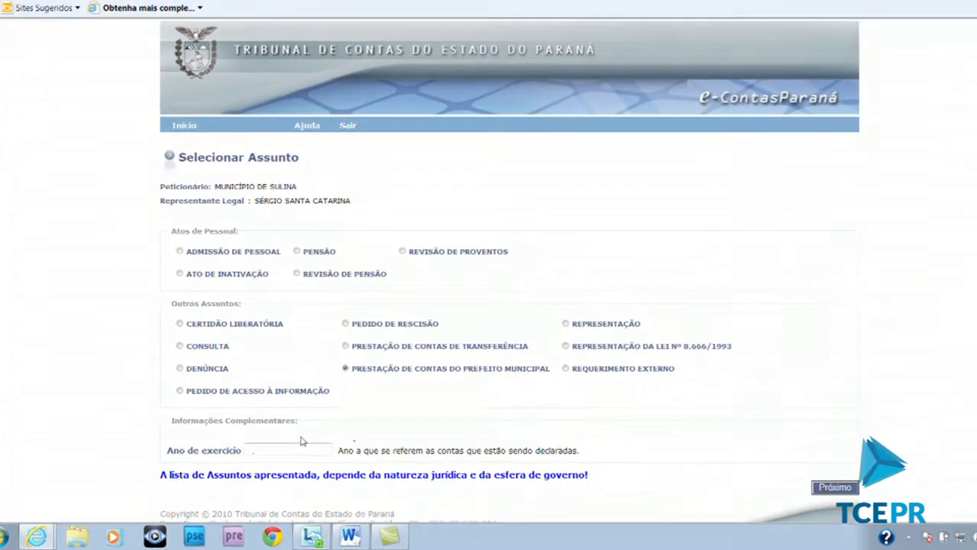
pyautogui.click(295, 457)
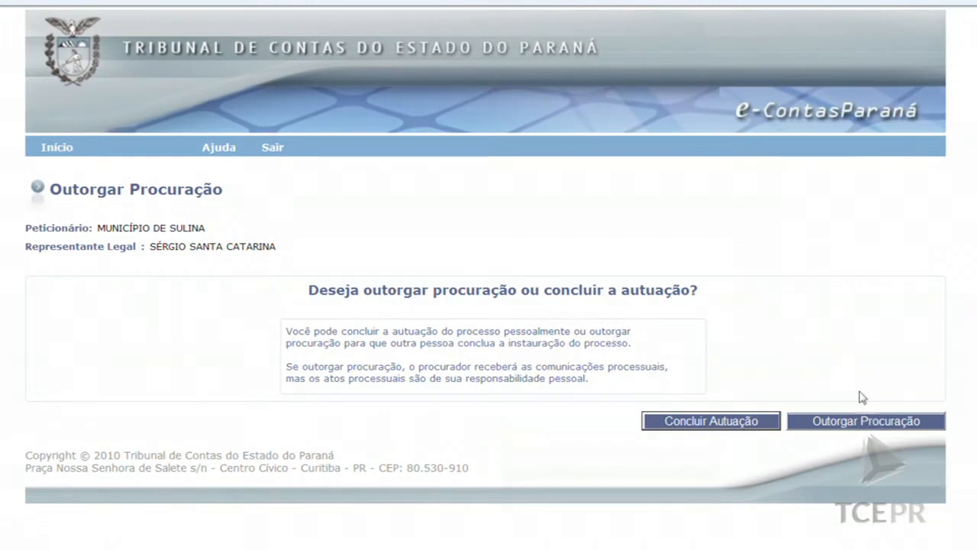
# Conclude the Sulina filing personally, revealing the missing required documents pendency
pyautogui.click(712, 422)
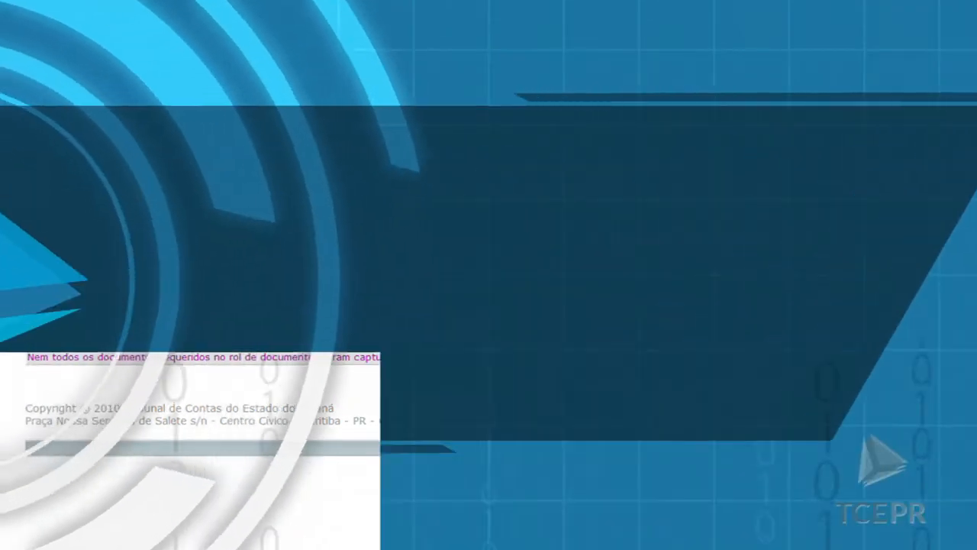
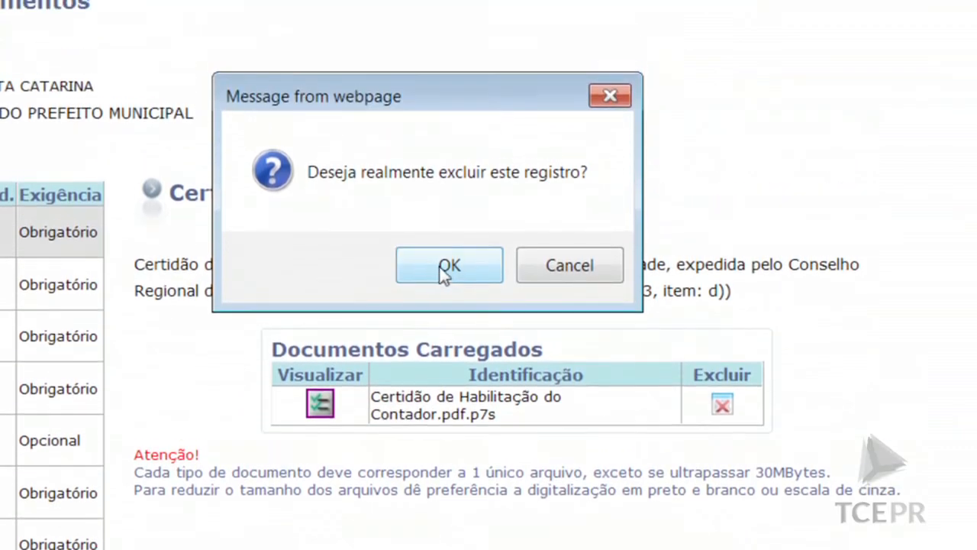
# Confirm the certificate record deletion, resume the Sulina Prefeito process and open the Certidão de habilitação requirement
pyautogui.click(424, 151)
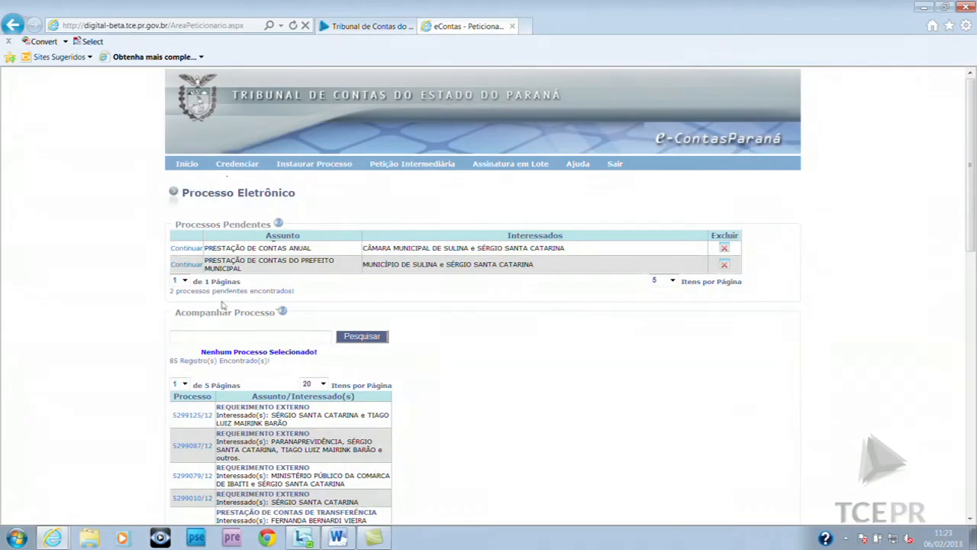
pyautogui.click(186, 264)
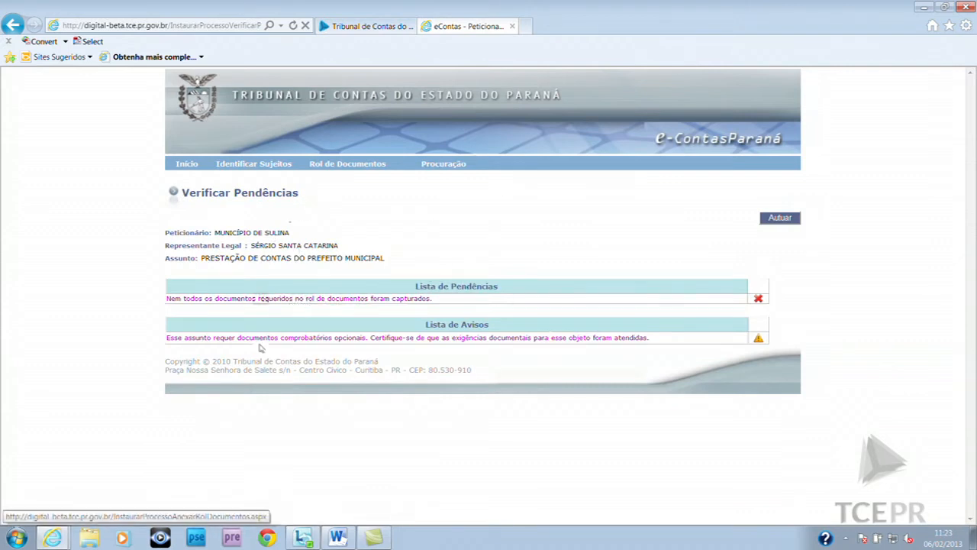
pyautogui.click(360, 302)
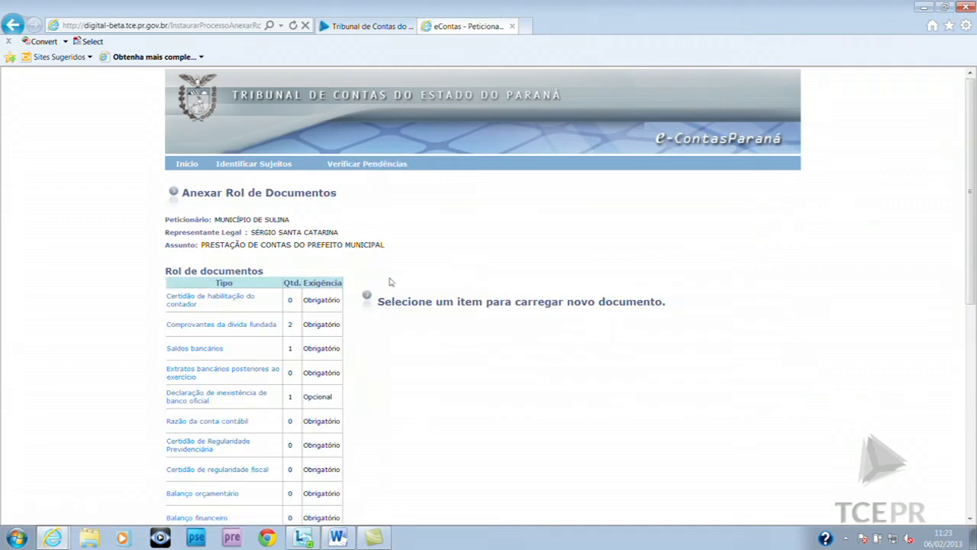
pyautogui.click(226, 303)
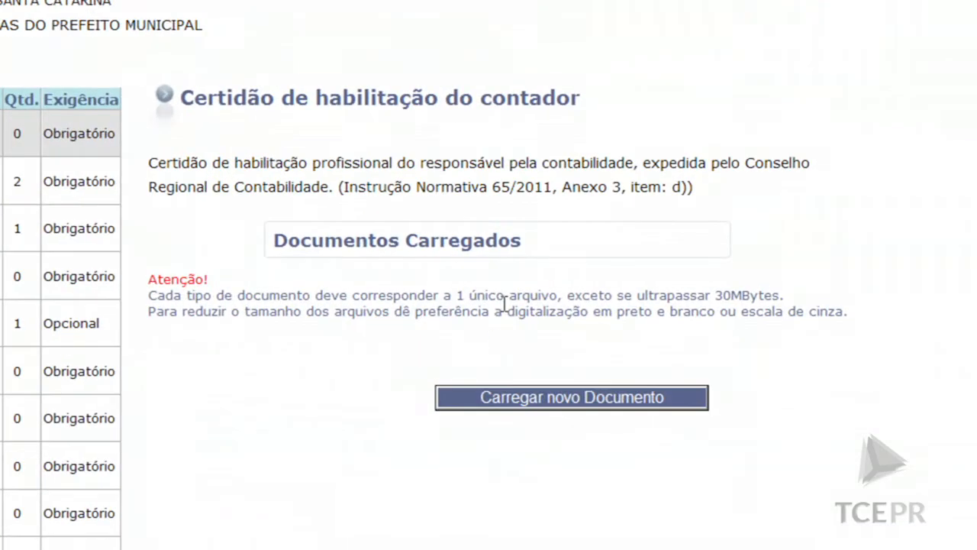
# Upload Documento de Teste.pdf, delete it again, then pick another file for the certificate
pyautogui.click(508, 401)
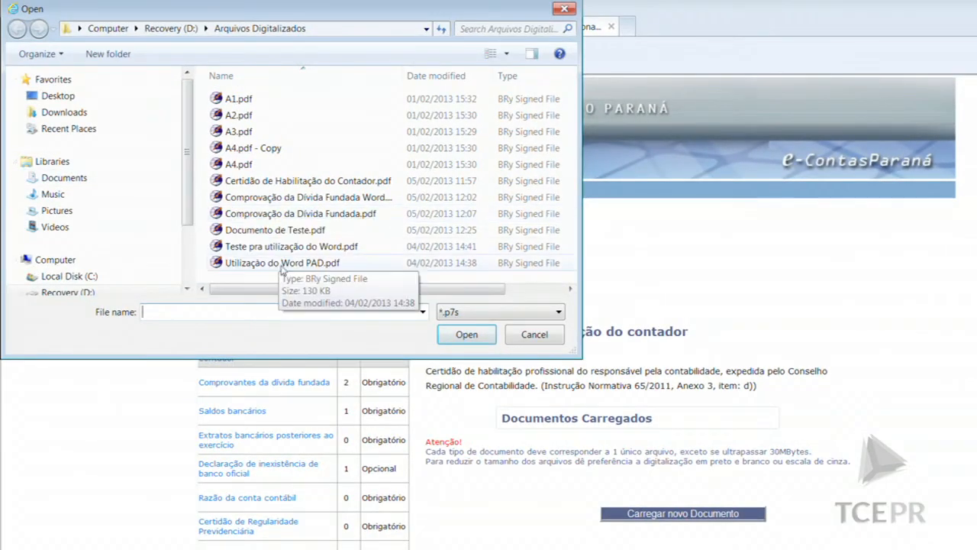
pyautogui.doubleClick(281, 230)
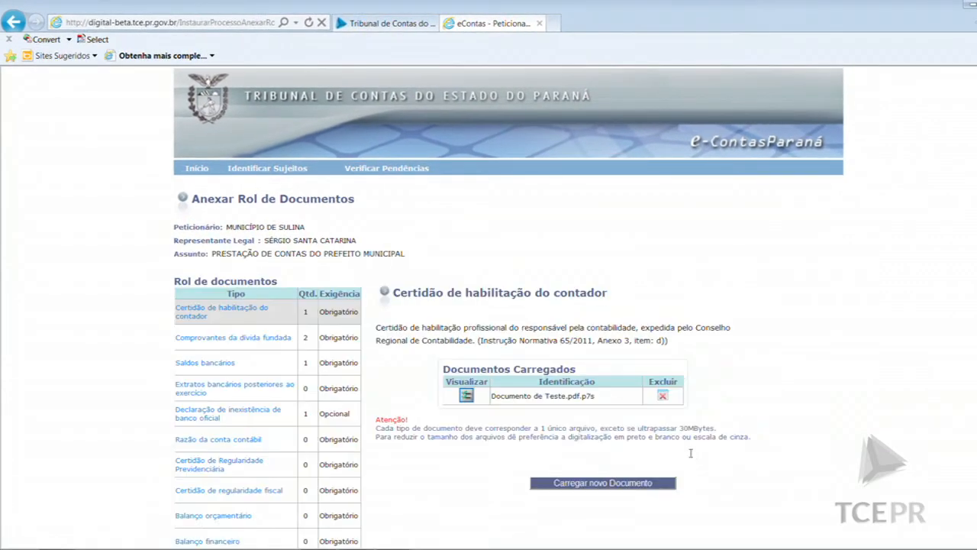
pyautogui.click(662, 395)
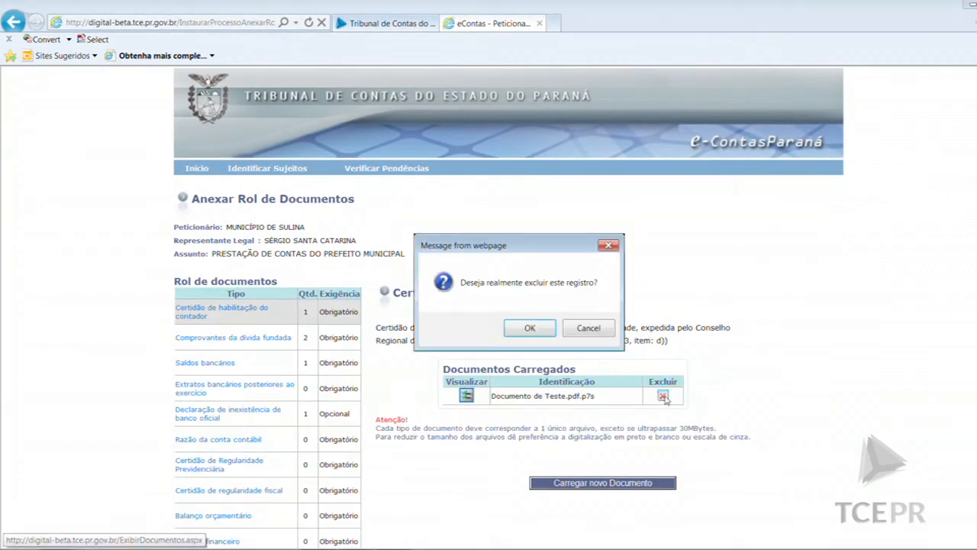
pyautogui.click(529, 329)
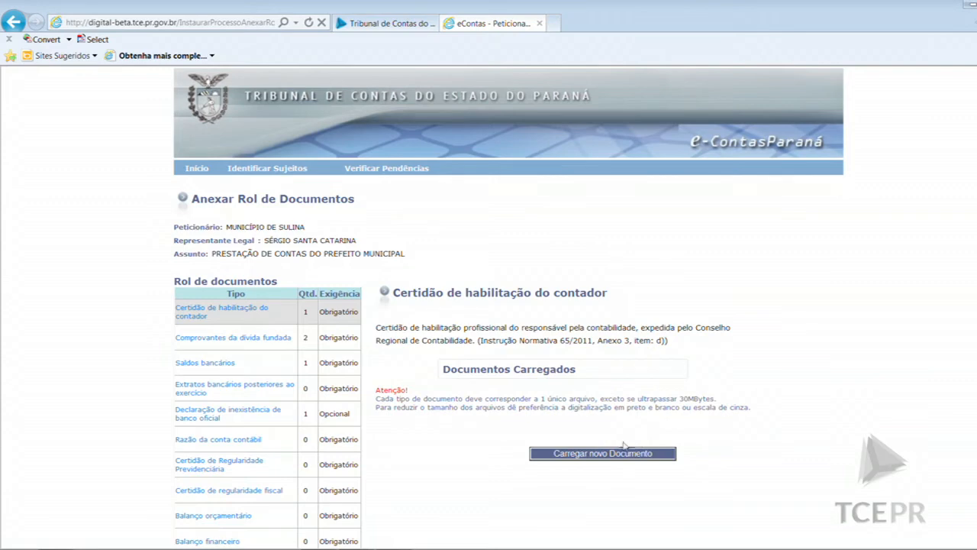
pyautogui.click(622, 455)
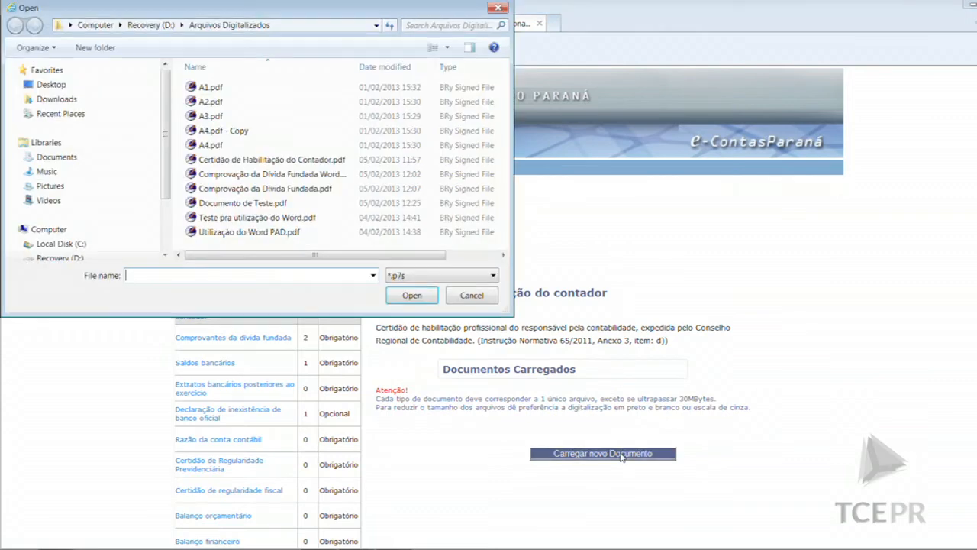
pyautogui.doubleClick(260, 174)
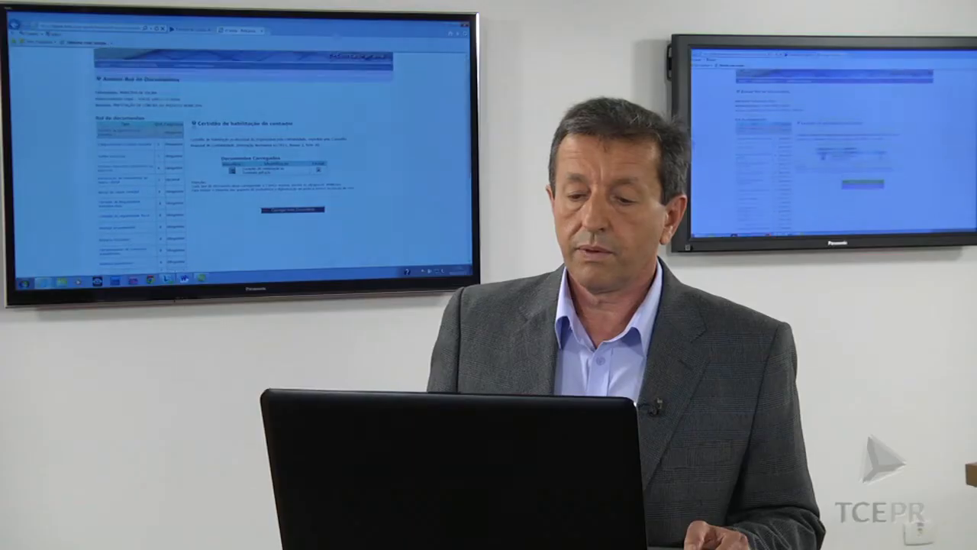
# Open the uploaded Certidão de Habilitação do Contador entry and scroll back up the page
pyautogui.scroll(-10, 287, 161)
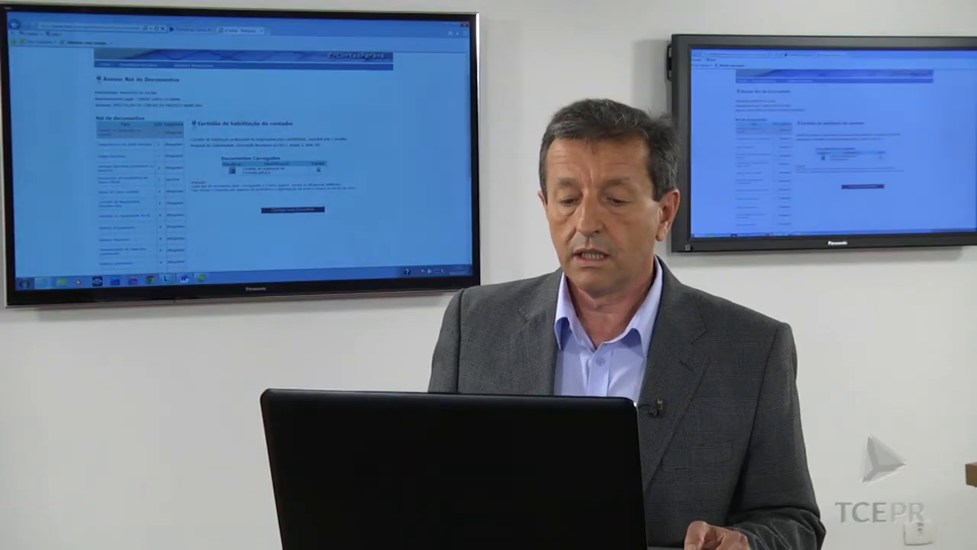
pyautogui.click(171, 52)
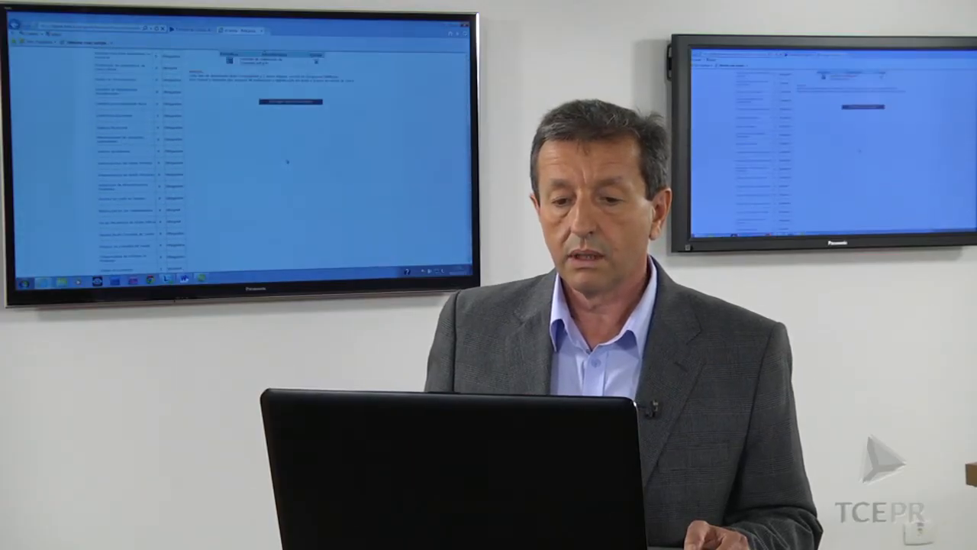
pyautogui.scroll(5, 287, 161)
pyautogui.scroll(2, 245, 153)
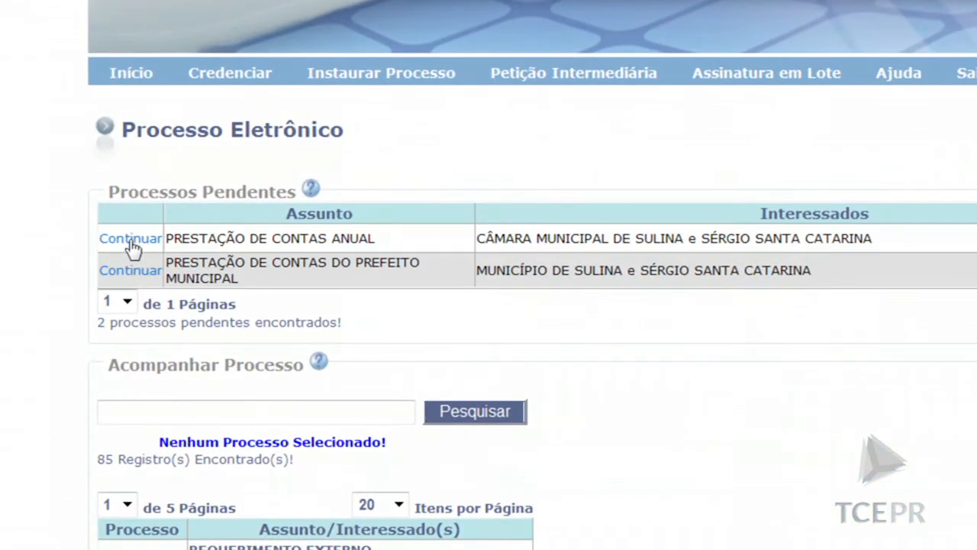
# Upload Documento de Teste.pdf as the Câmara Municipal's Parecer do Controle Interno and recheck pendencies
pyautogui.click(129, 240)
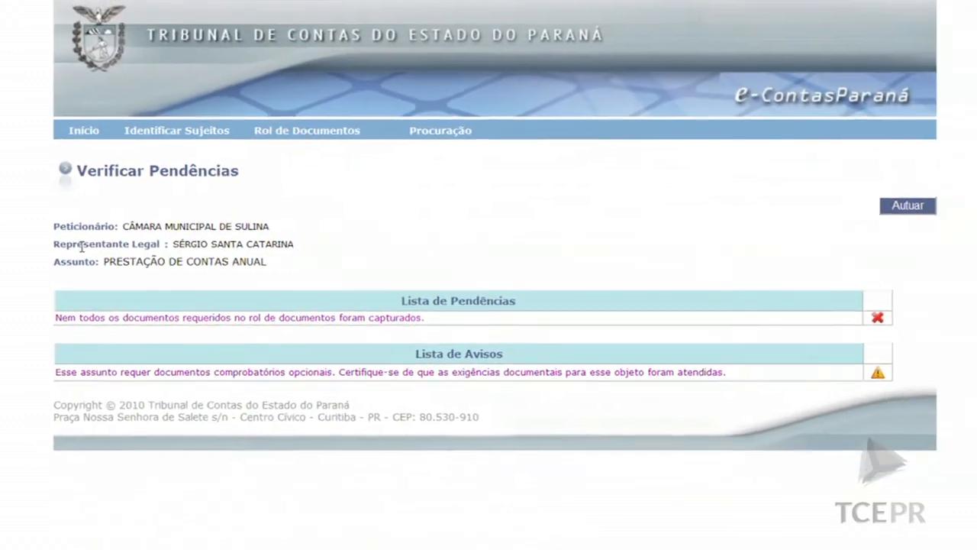
pyautogui.click(324, 324)
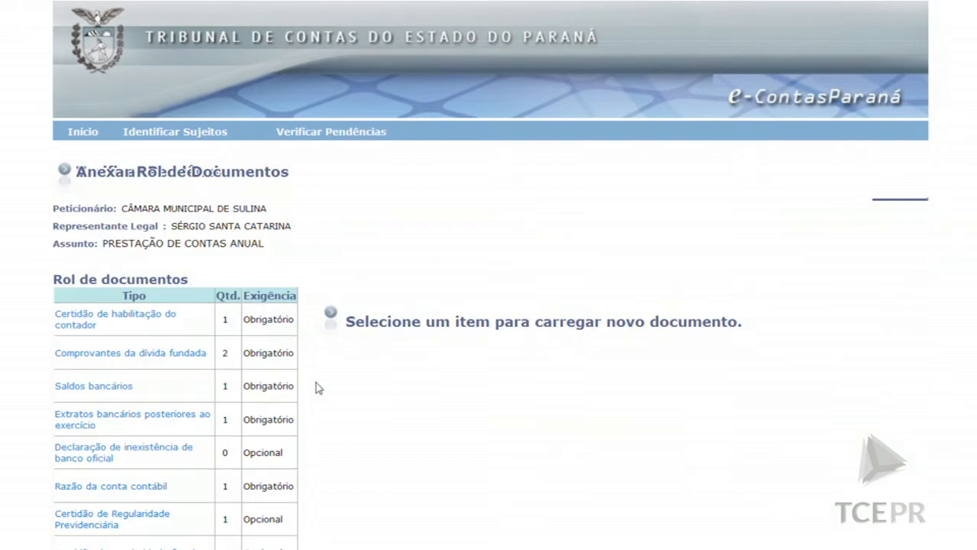
pyautogui.scroll(-3, 319, 388)
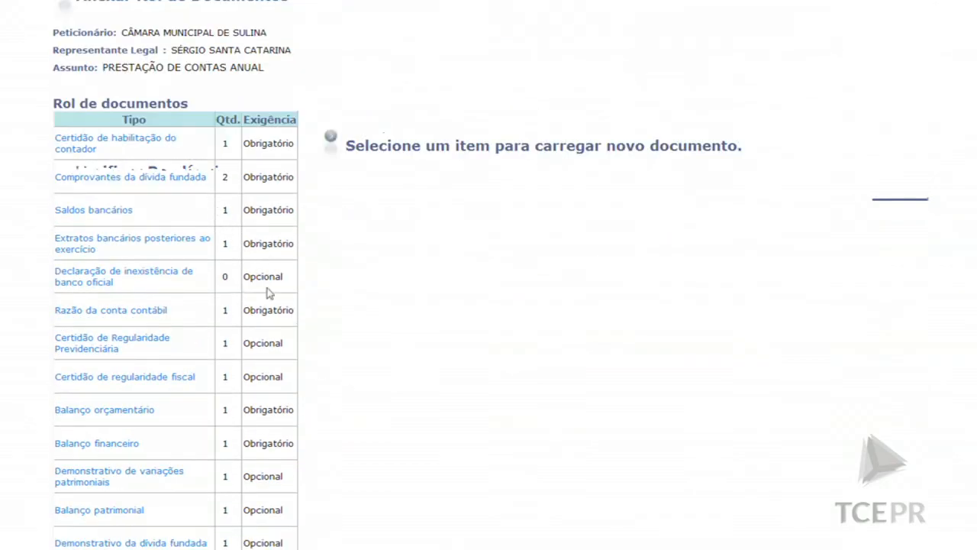
pyautogui.scroll(-4, 294, 301)
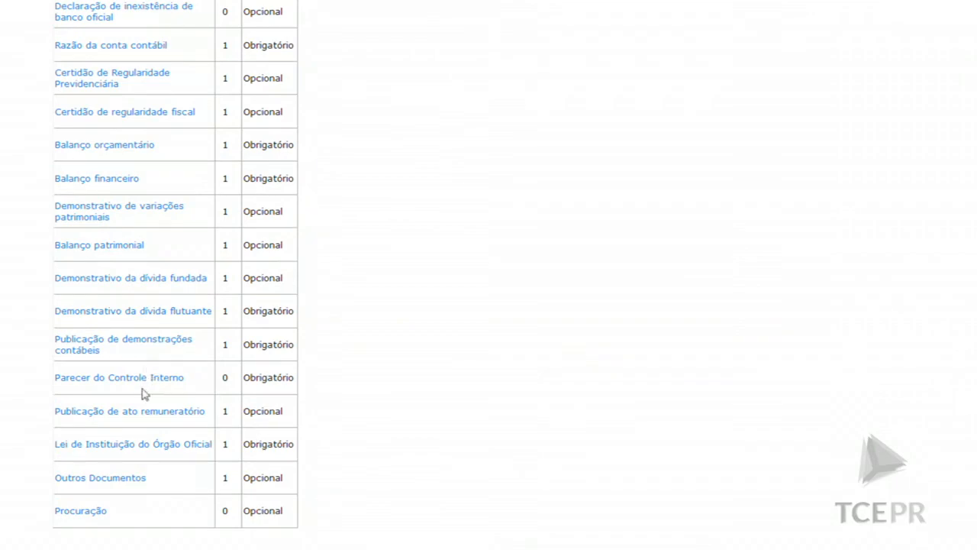
pyautogui.click(115, 383)
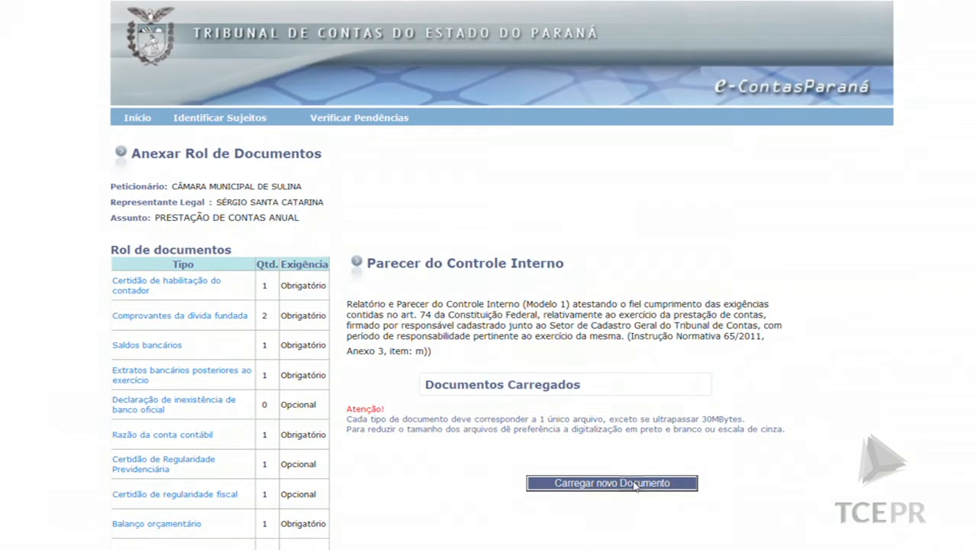
pyautogui.click(627, 483)
pyautogui.doubleClick(168, 160)
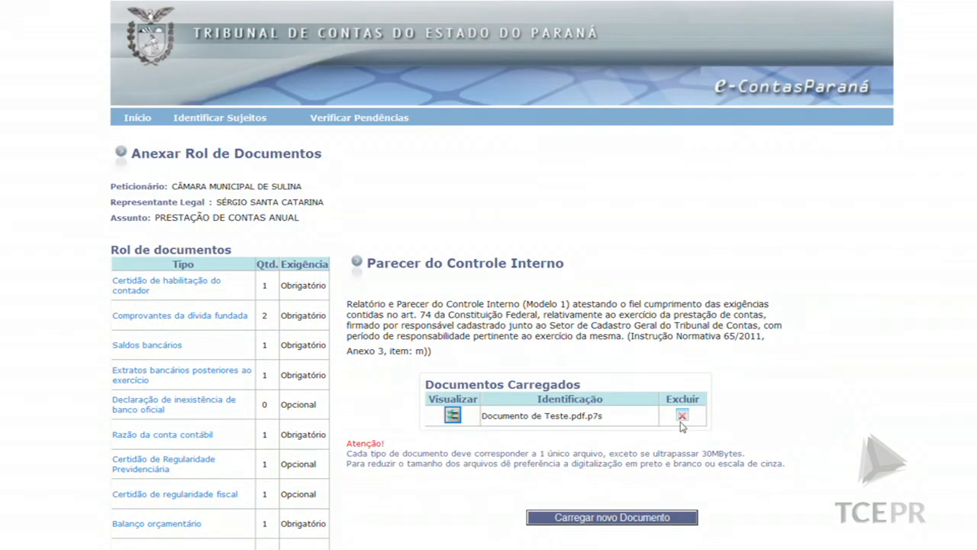
pyautogui.click(368, 119)
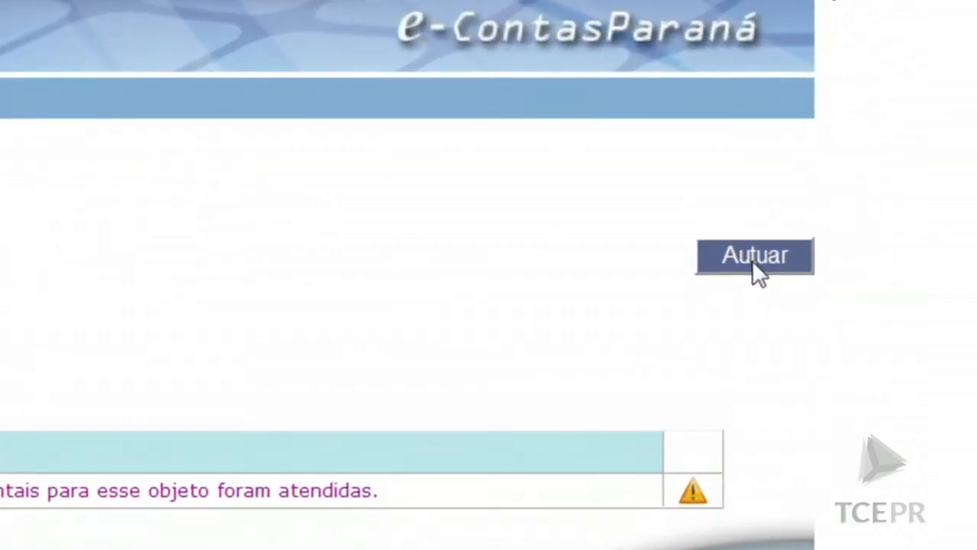
# Autuar the Câmara Municipal de Sulina process and review the forwarding form
pyautogui.click(752, 261)
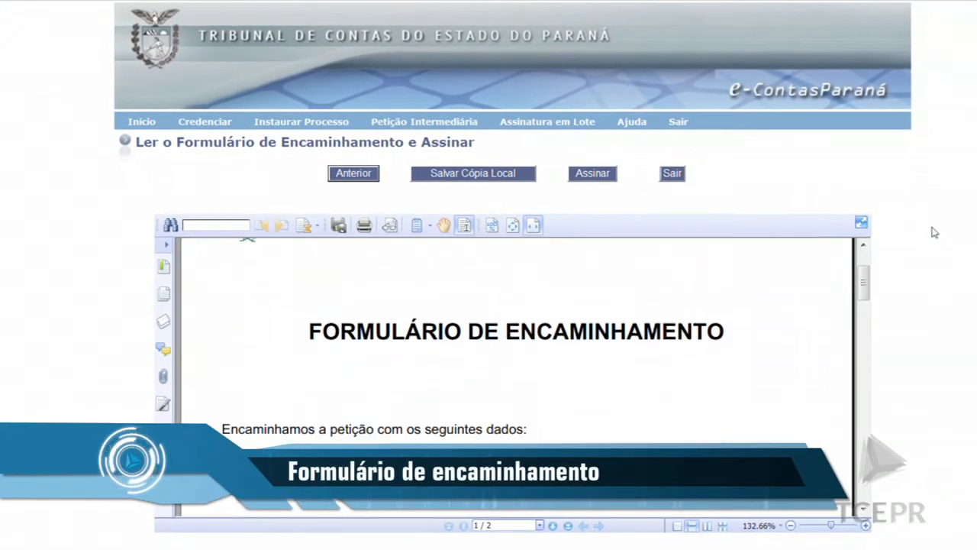
pyautogui.scroll(-2, 933, 229)
pyautogui.scroll(-1, 925, 224)
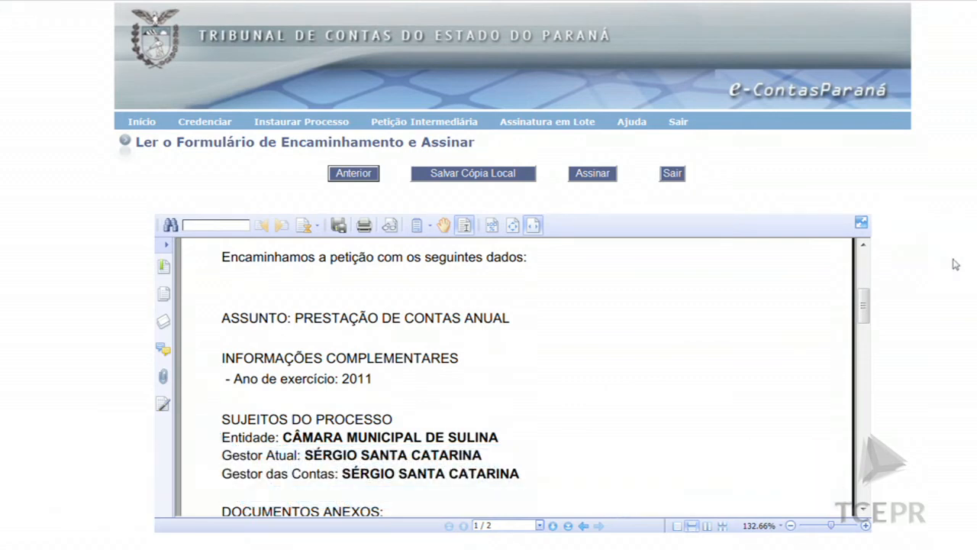
pyautogui.scroll(-1, 955, 263)
pyautogui.scroll(-4, 958, 264)
pyautogui.scroll(2, 952, 249)
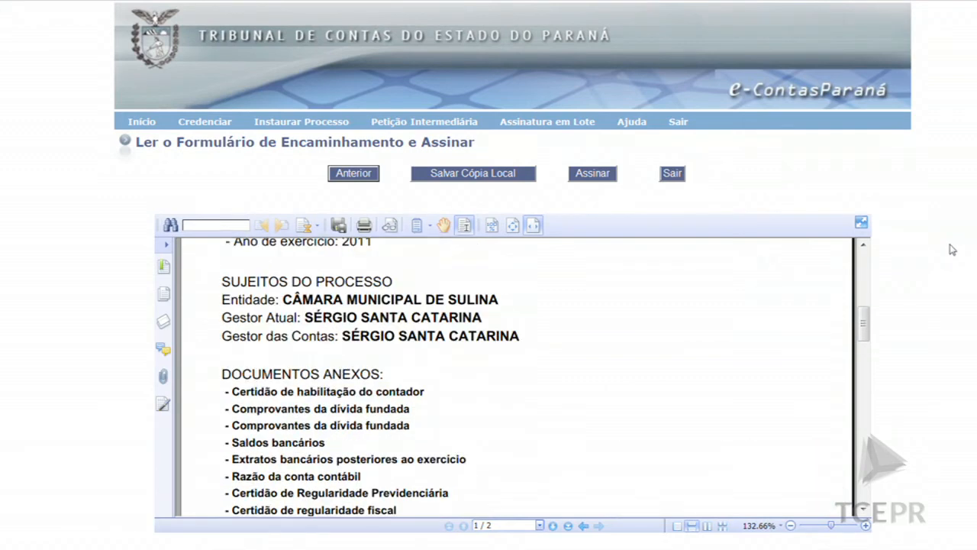
pyautogui.scroll(2, 960, 252)
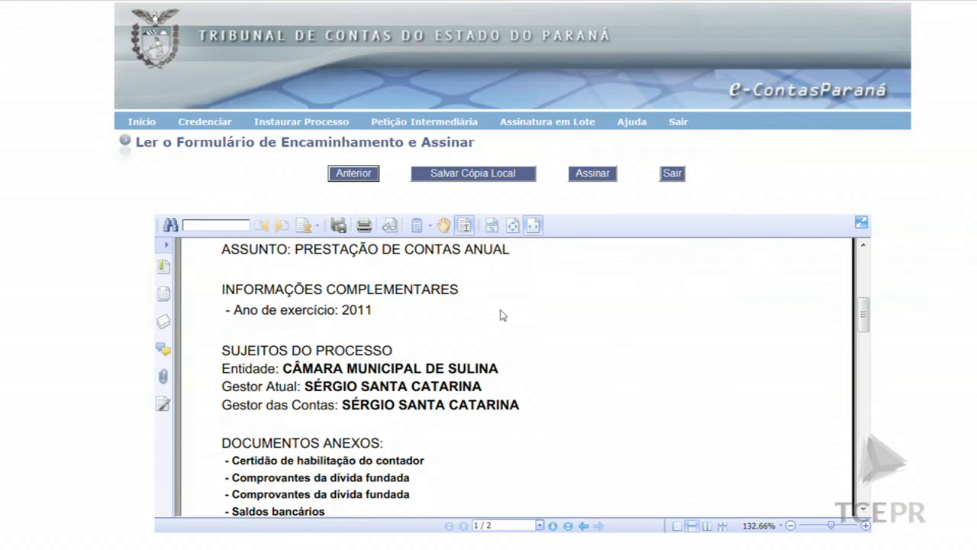
pyautogui.scroll(-2, 527, 302)
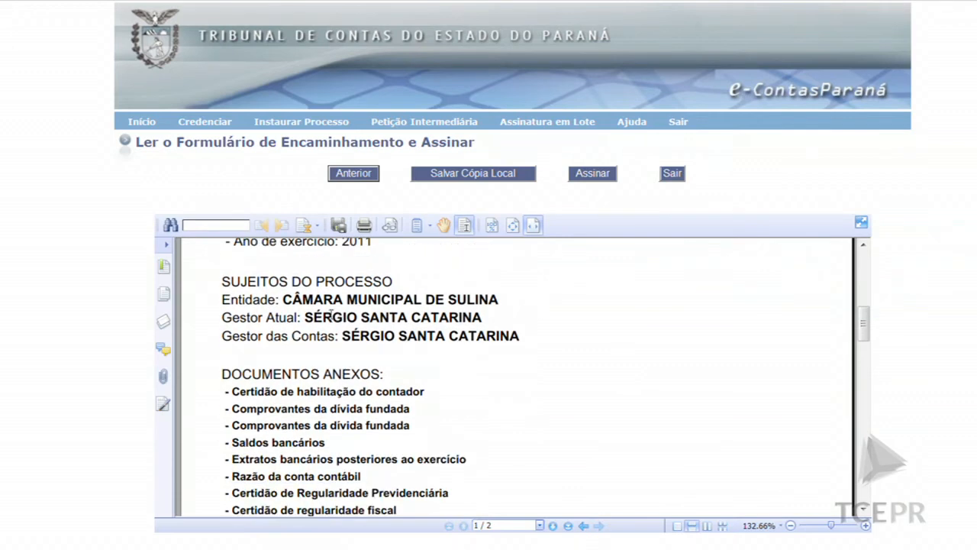
pyautogui.scroll(-4, 524, 330)
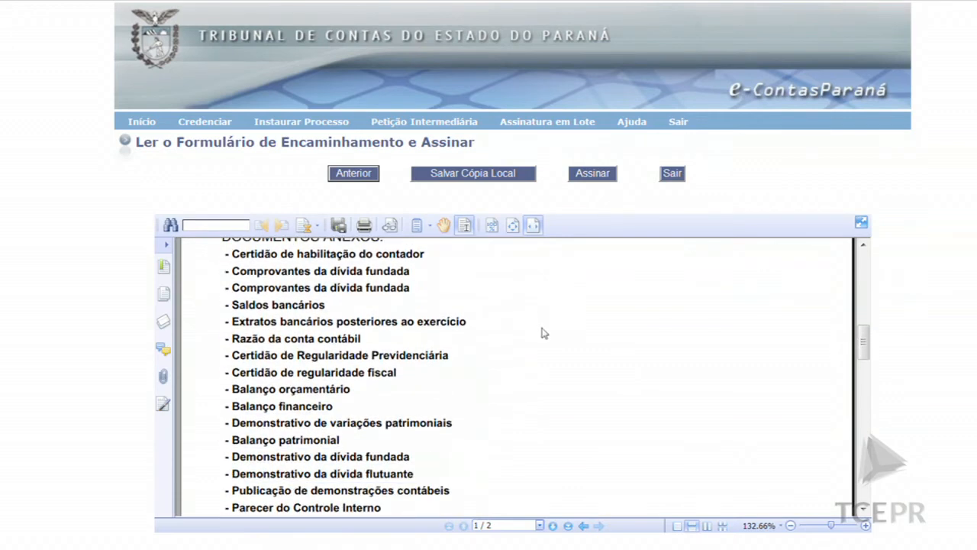
pyautogui.scroll(-3, 264, 314)
pyautogui.scroll(-6, 265, 315)
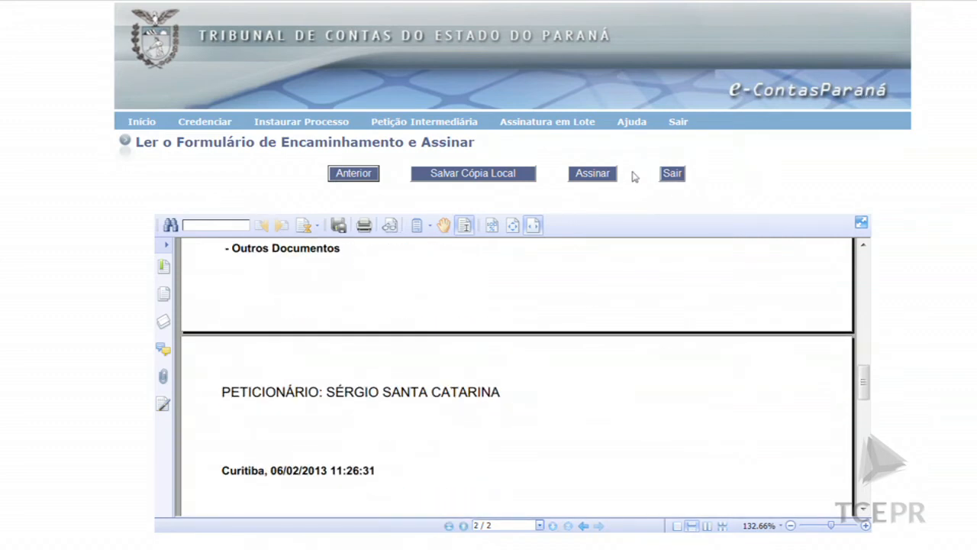
# Sign the forwarding form by entering the token PIN
pyautogui.click(600, 176)
pyautogui.write('*****')
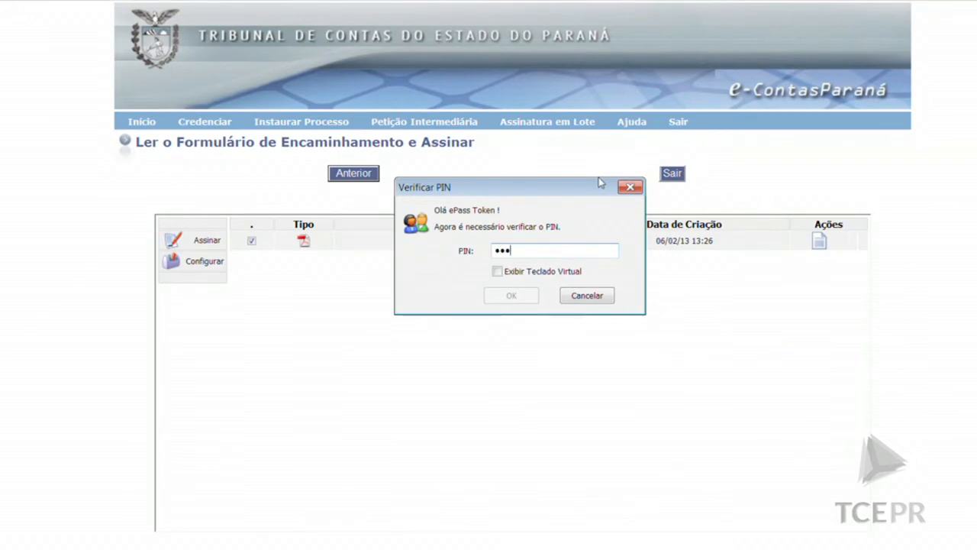
pyautogui.write('*****')
pyautogui.click(511, 295)
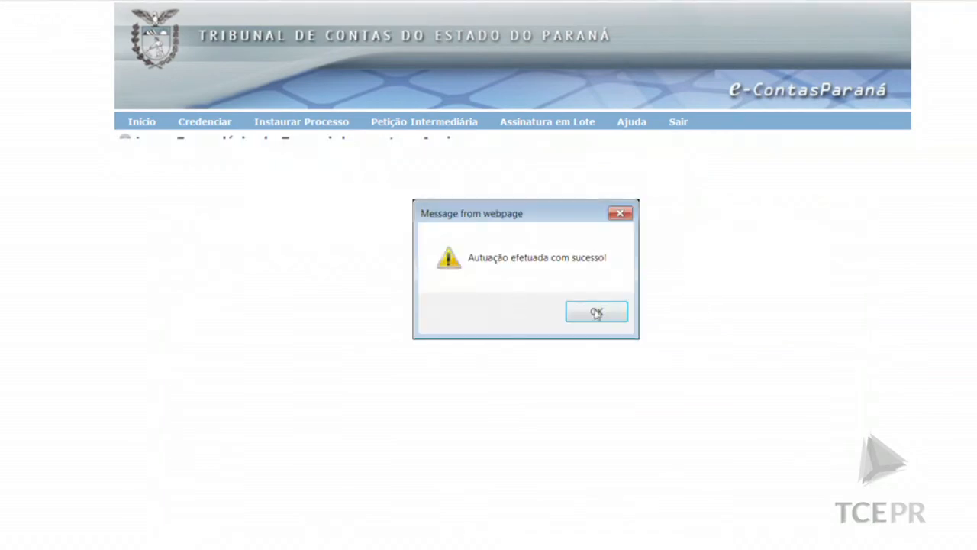
# Dismiss the success message, review Recibo de Autuação 510/13, and go back to Início
pyautogui.click(594, 315)
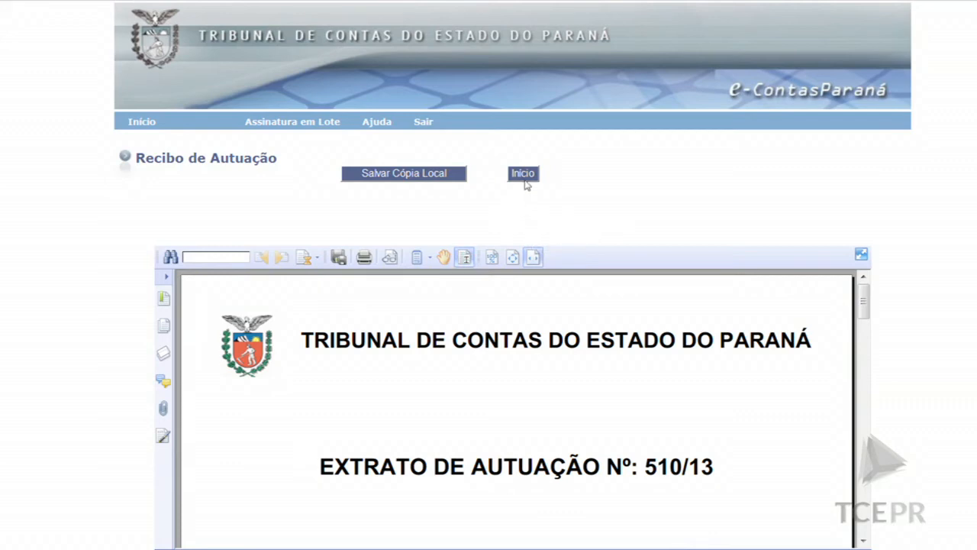
pyautogui.click(524, 175)
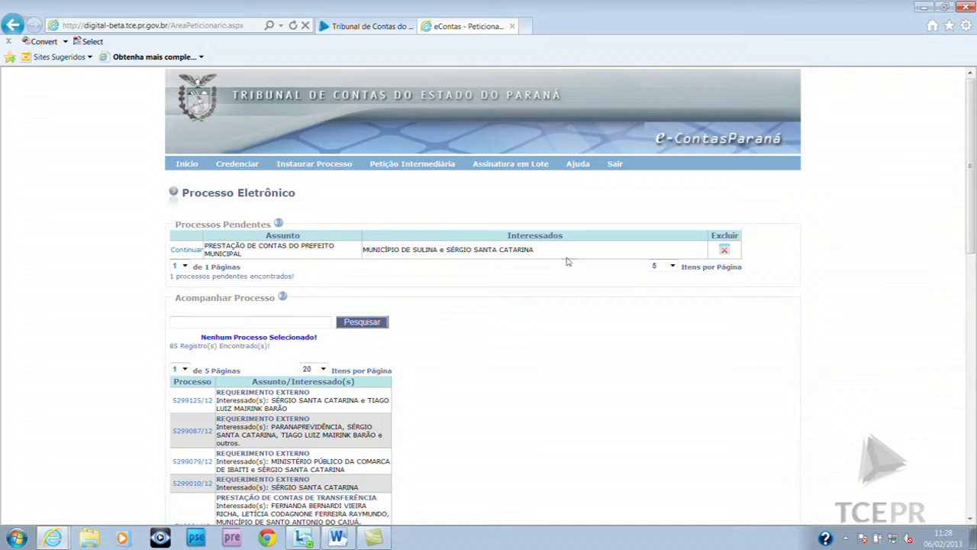
pyautogui.scroll(-3, 544, 286)
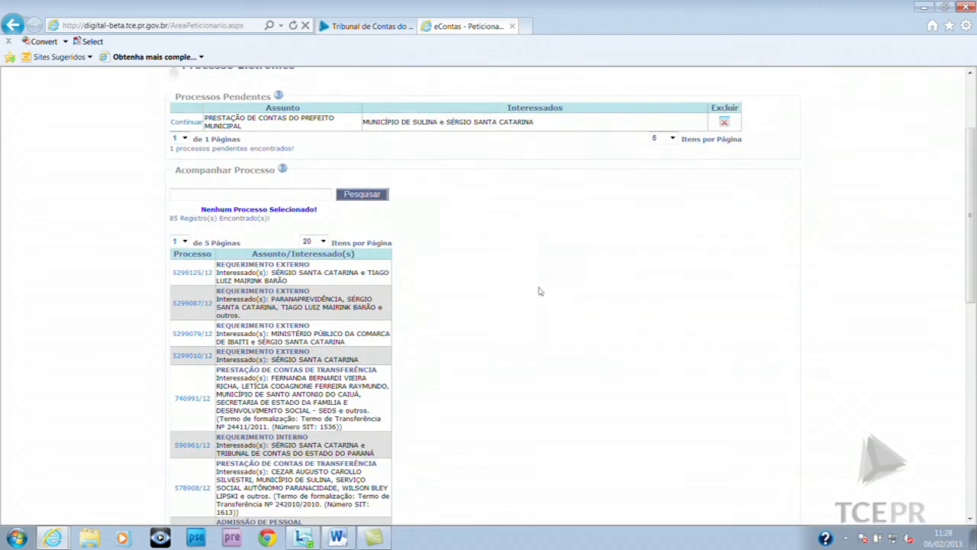
pyautogui.scroll(3, 535, 283)
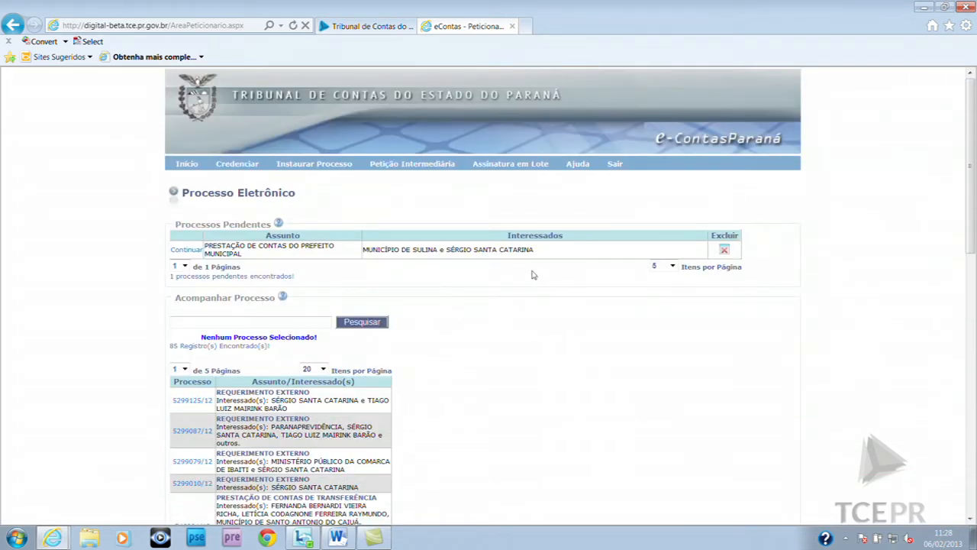
pyautogui.scroll(-3, 534, 271)
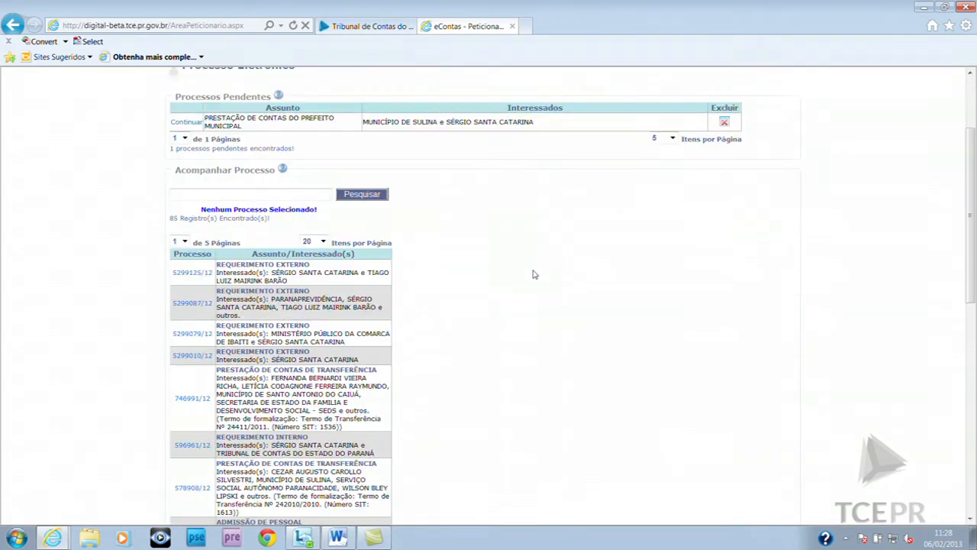
pyautogui.scroll(-4, 531, 275)
pyautogui.scroll(-3, 310, 252)
pyautogui.scroll(7, 313, 249)
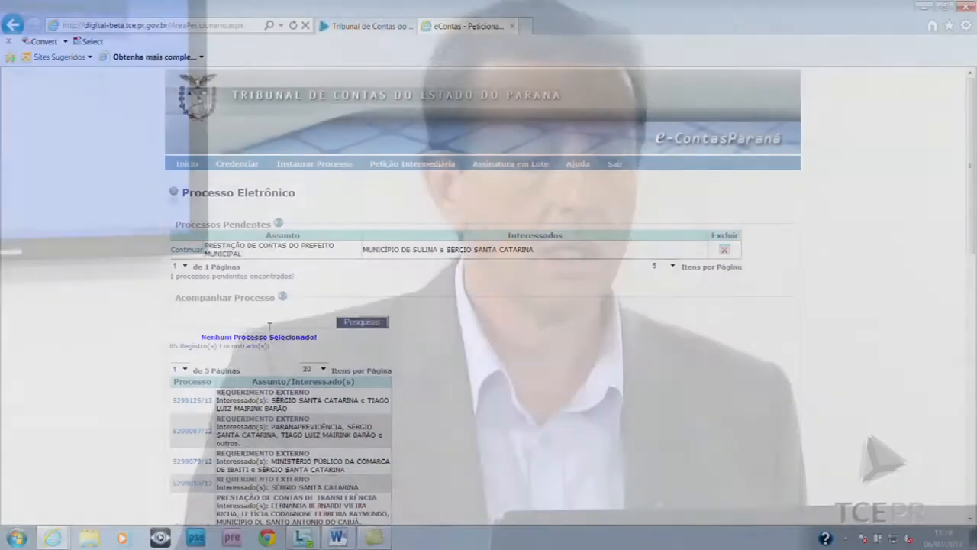
# Search Acompanhar Processo for 510/13, then clear the field and search again to list all
pyautogui.write('510/13')
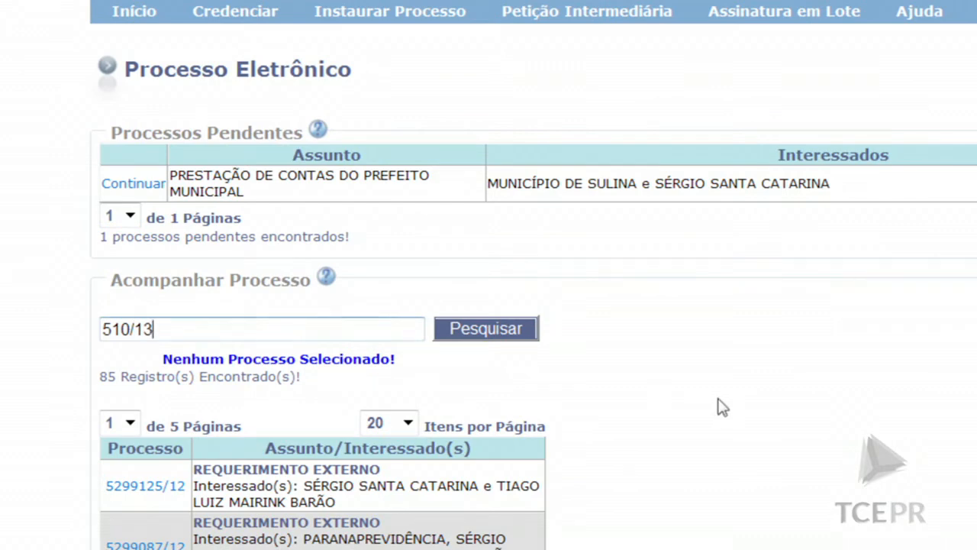
pyautogui.click(489, 336)
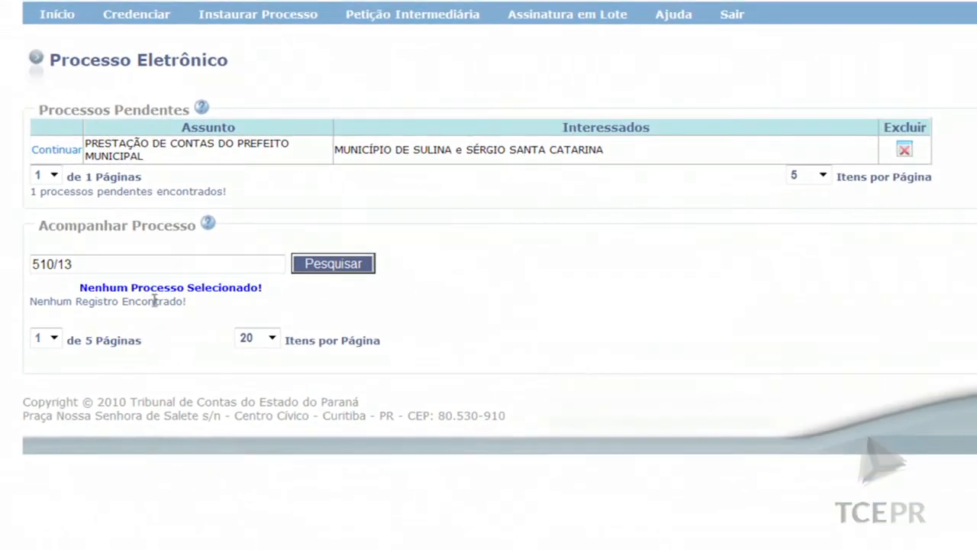
pyautogui.moveTo(170, 266); pyautogui.dragTo(14, 271)
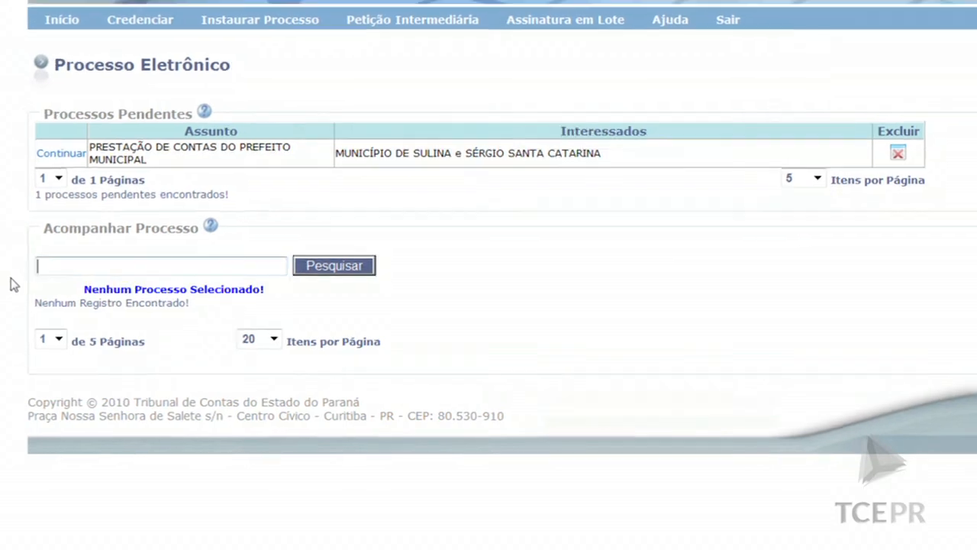
pyautogui.press('BackSpace')
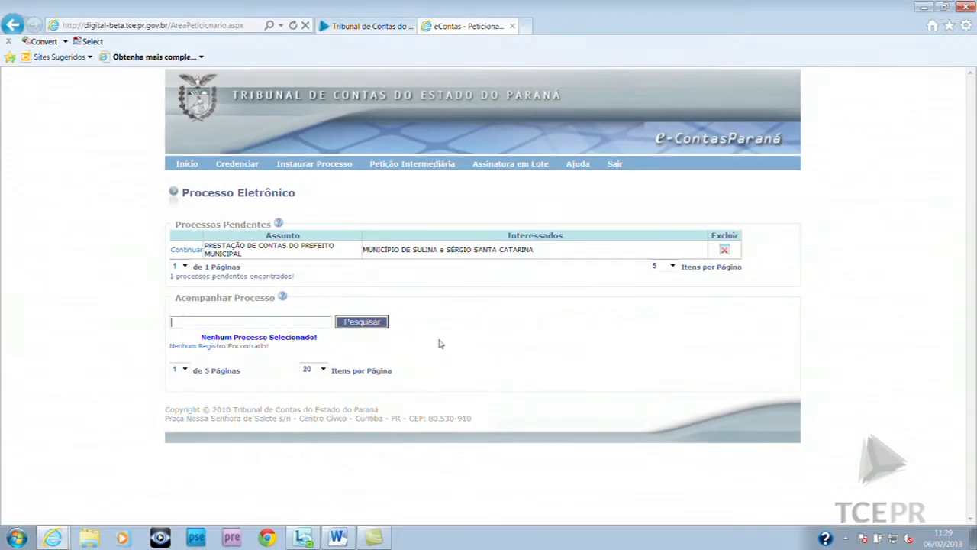
pyautogui.click(348, 324)
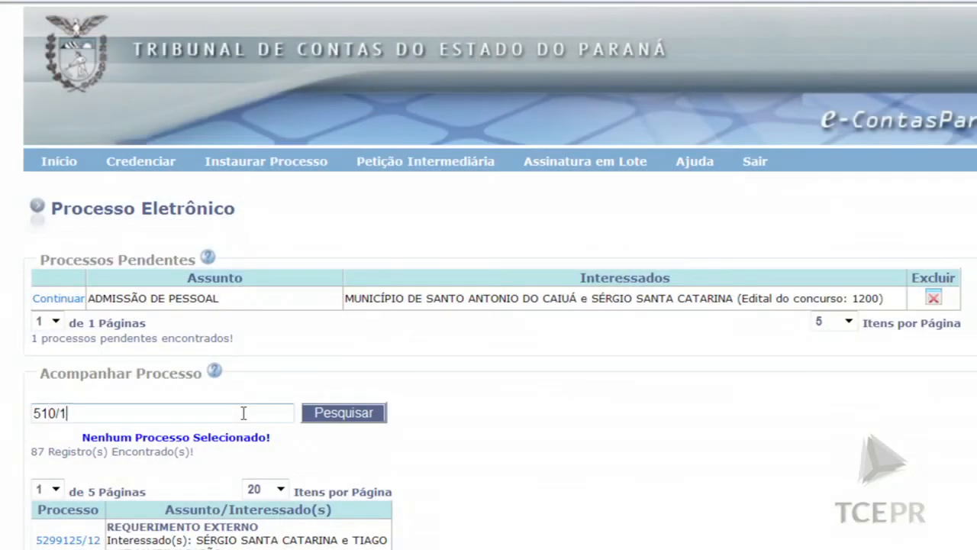
# Search for 510/13 and scroll through its PRESTAÇÃO DE CONTAS ANUAL process data
pyautogui.click(325, 415)
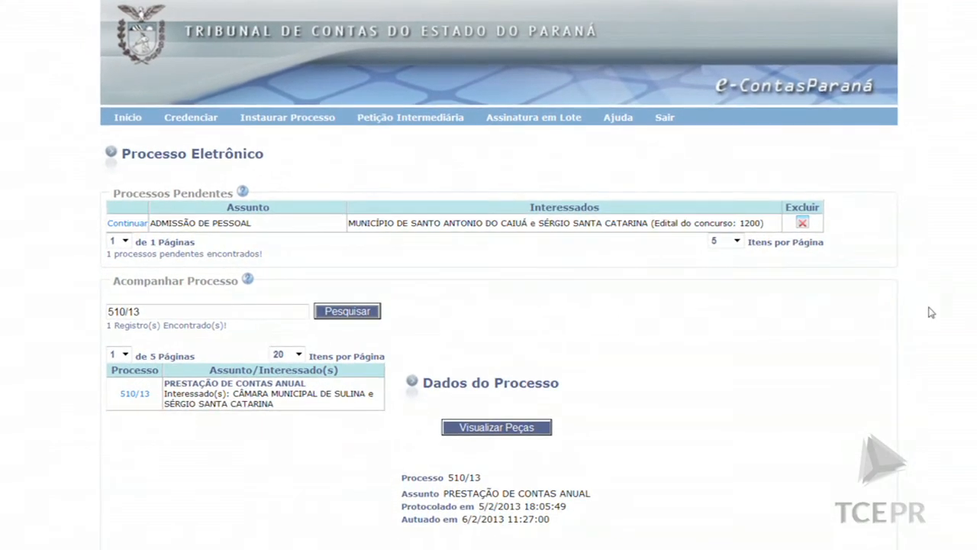
pyautogui.scroll(-3, 765, 302)
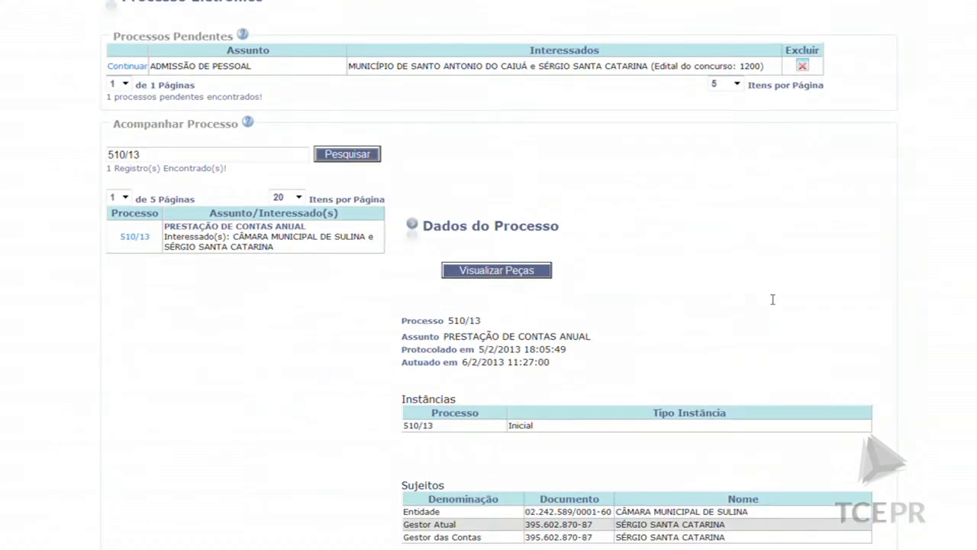
pyautogui.scroll(-1, 773, 299)
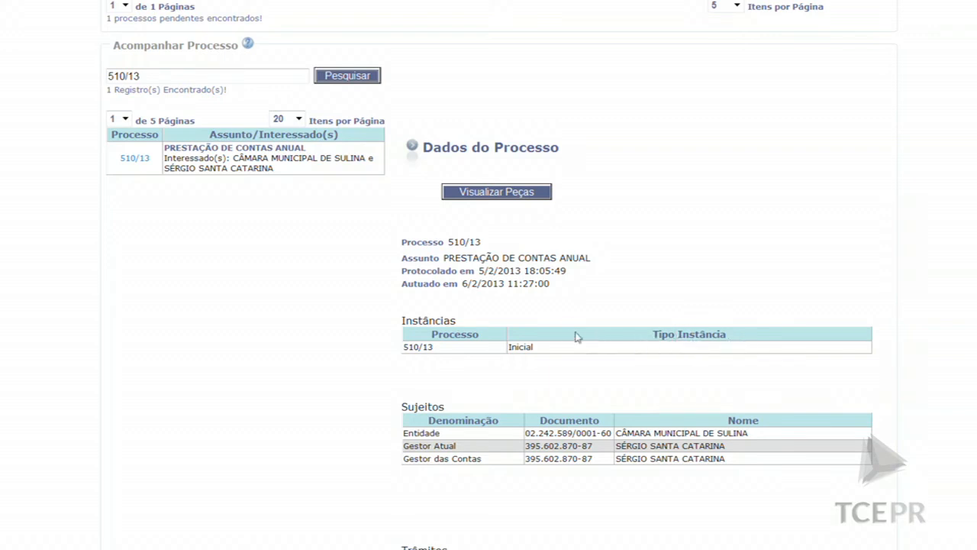
pyautogui.scroll(-1, 640, 368)
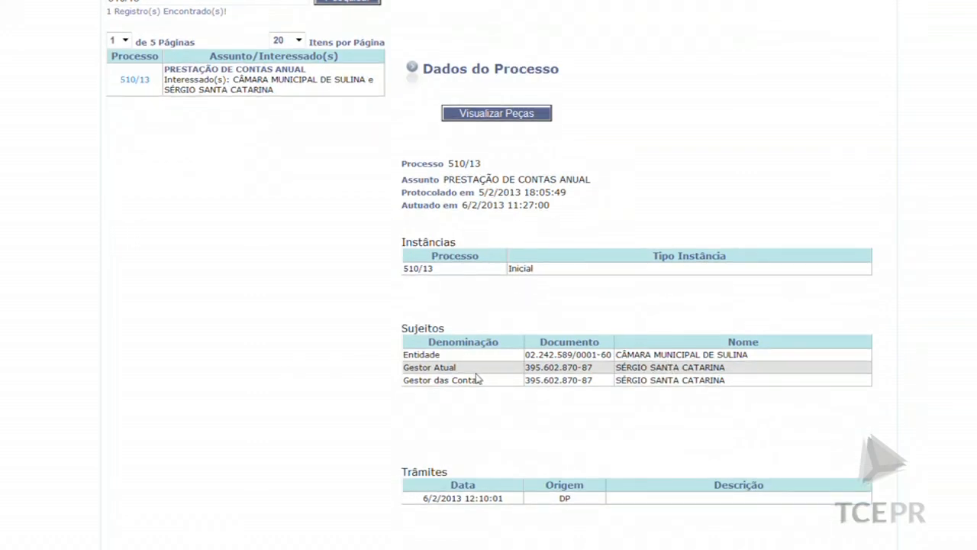
pyautogui.scroll(-2, 550, 409)
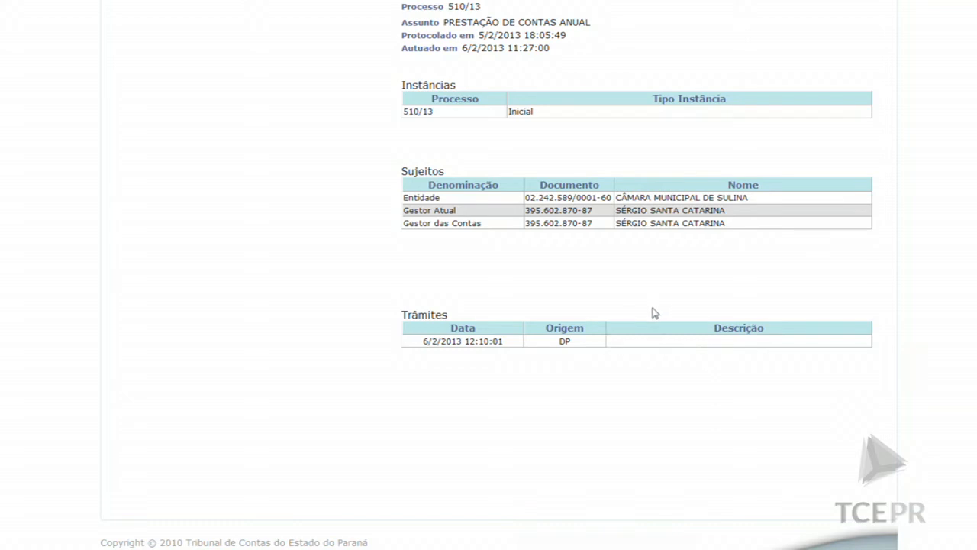
pyautogui.scroll(6, 653, 313)
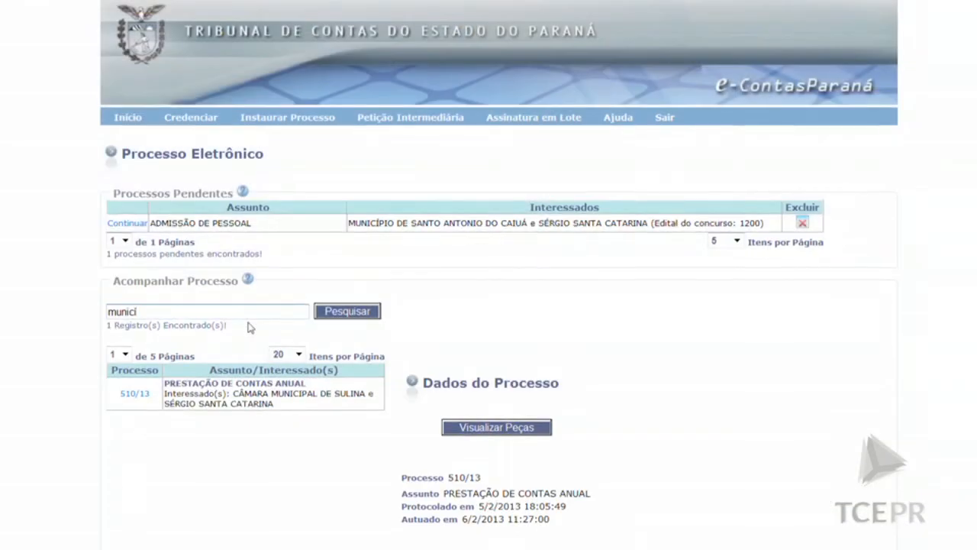
# Search tracked processes for 'municipio de sulina' and switch to results page 2
pyautogui.write('pio de sulina')
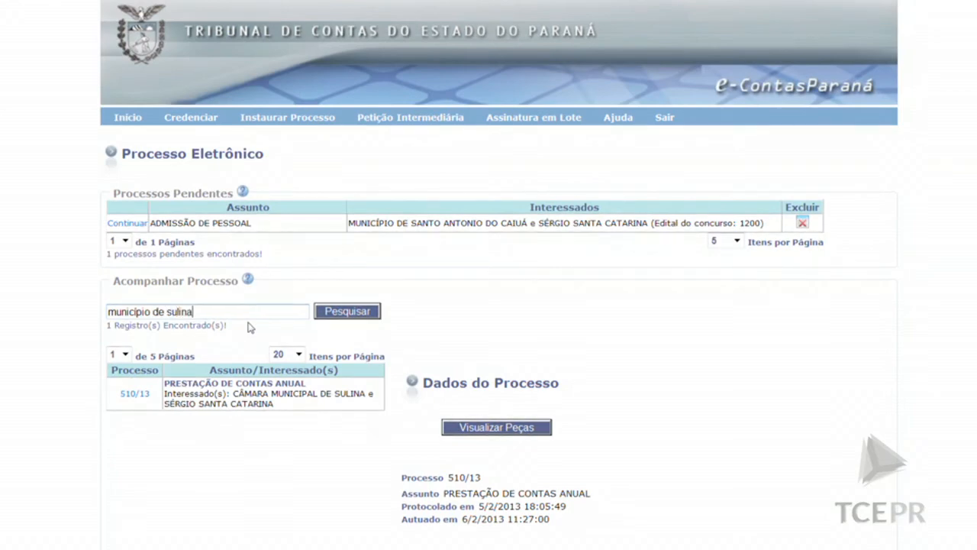
pyautogui.click(345, 312)
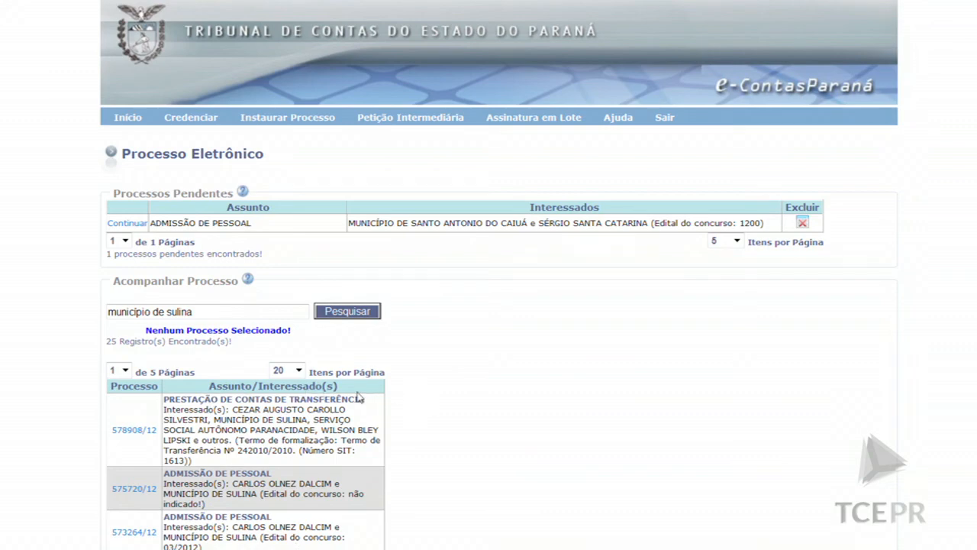
pyautogui.scroll(-6, 359, 396)
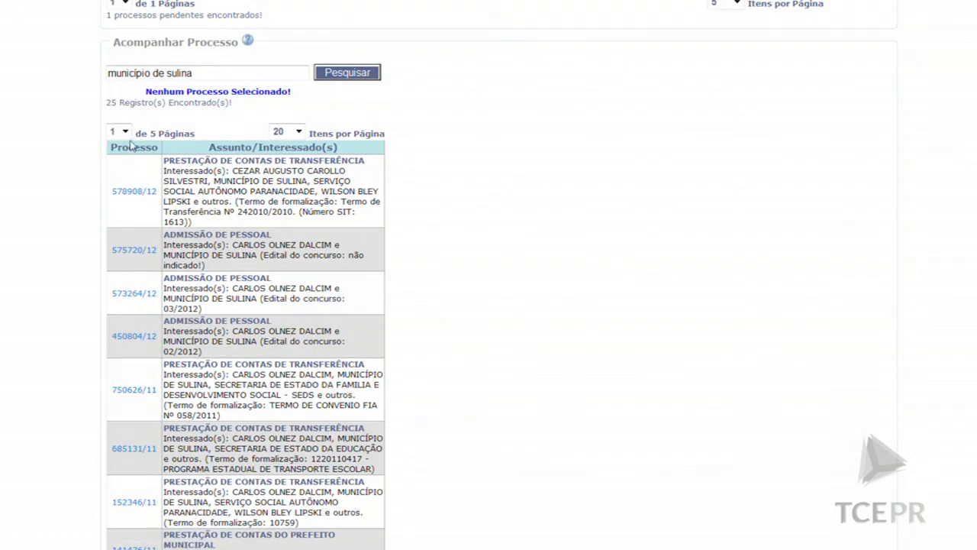
pyautogui.click(124, 133)
pyautogui.click(118, 157)
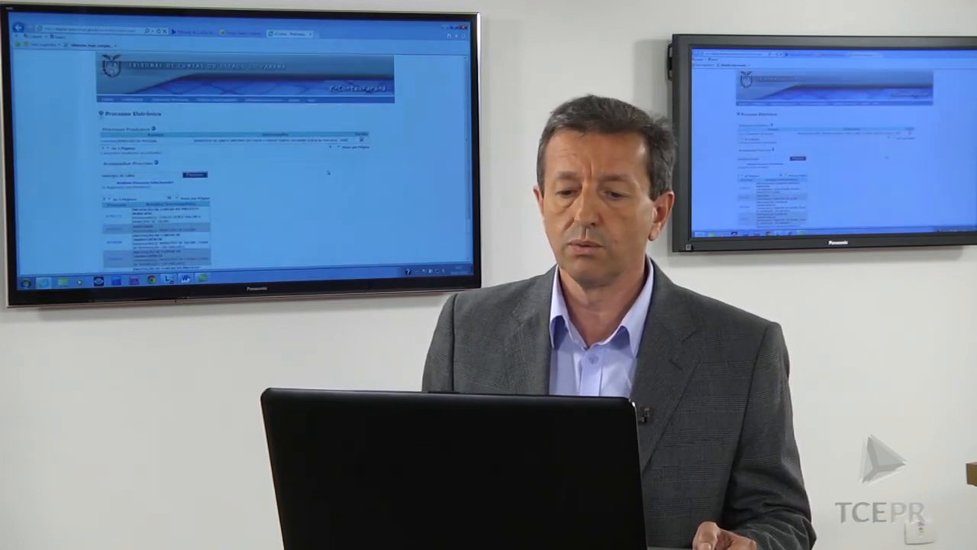
# Scroll through the municipio de sulina tracked processes on the Processo Eletrônico page
pyautogui.scroll(-3, 328, 173)
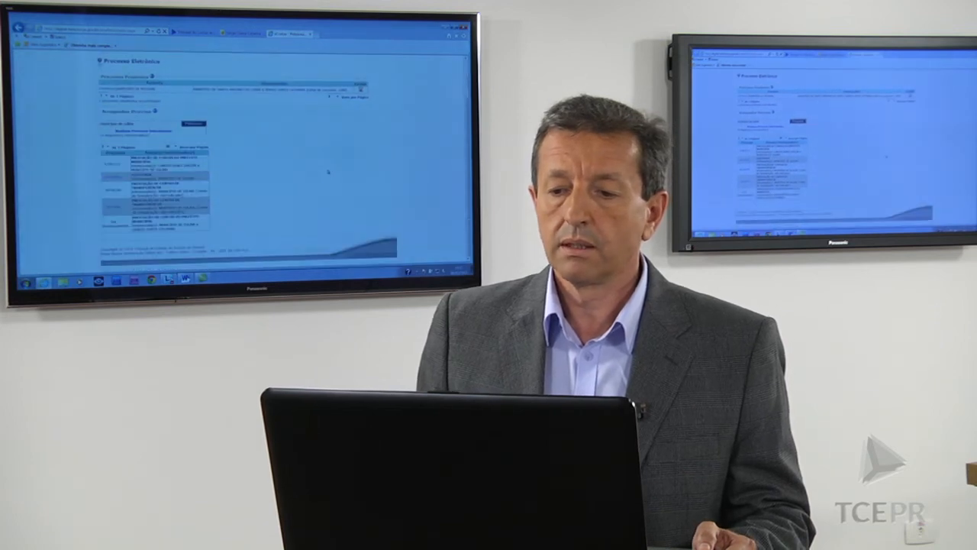
pyautogui.scroll(3, 329, 172)
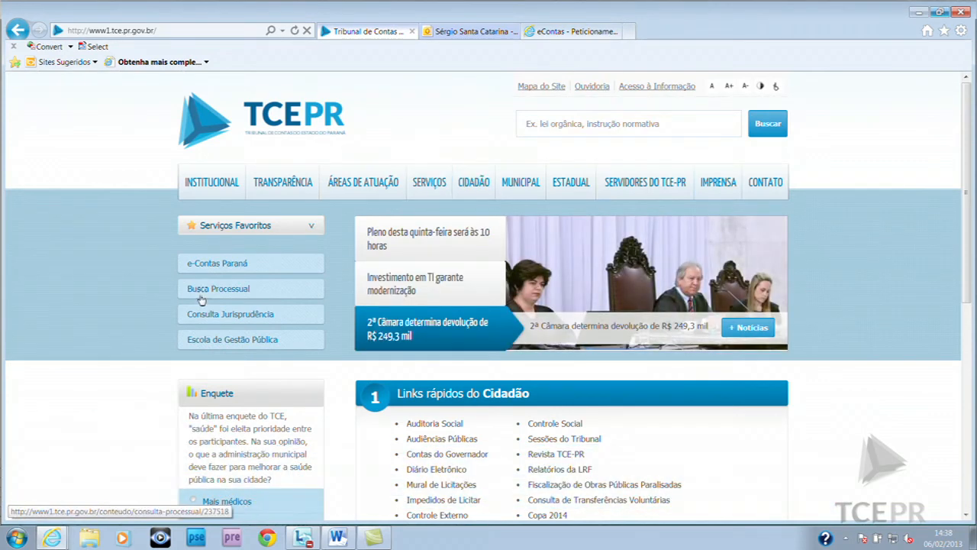
# Open Processo Eletrônico via Serviços > Portal e-Contas Paraná > Acesso Restrito com Certificação
pyautogui.click(434, 186)
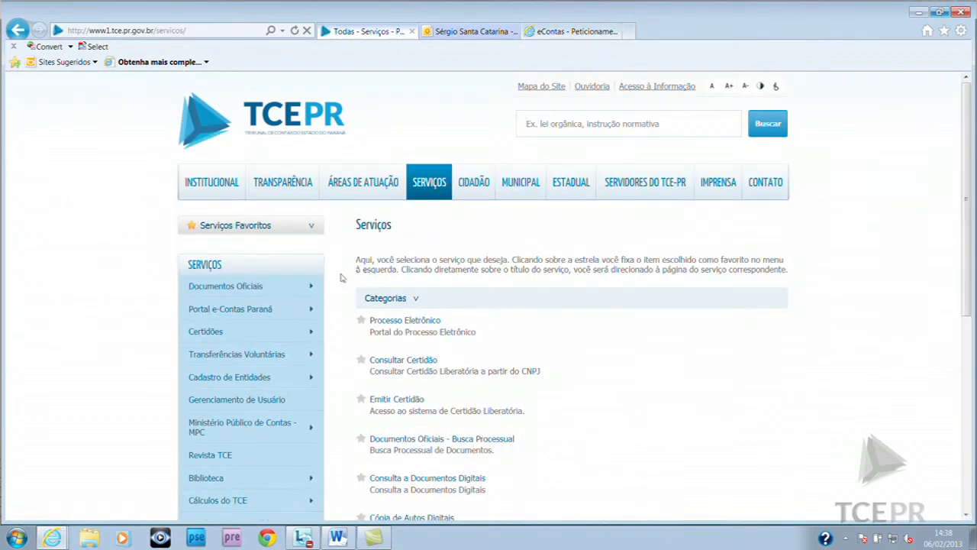
pyautogui.moveTo(239, 359)
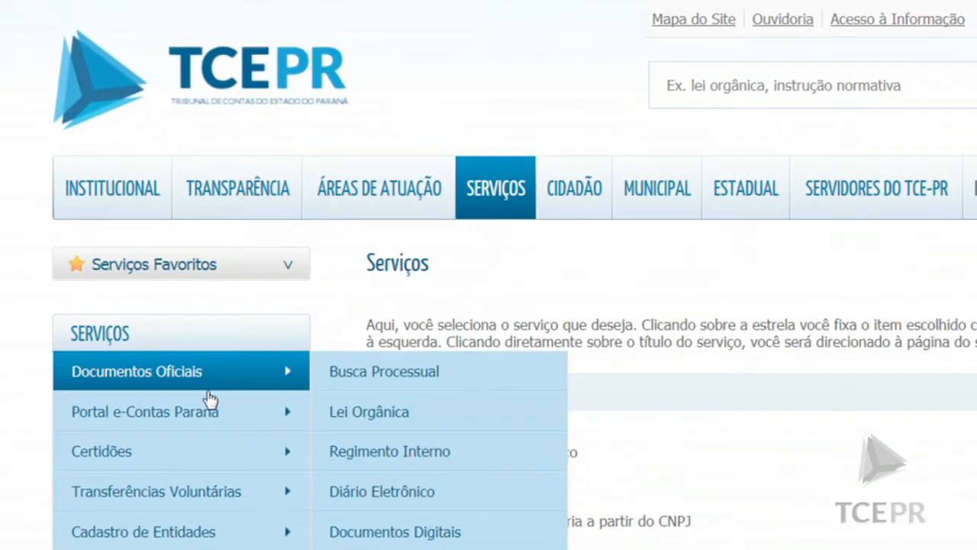
pyautogui.moveTo(281, 311)
pyautogui.moveTo(376, 316)
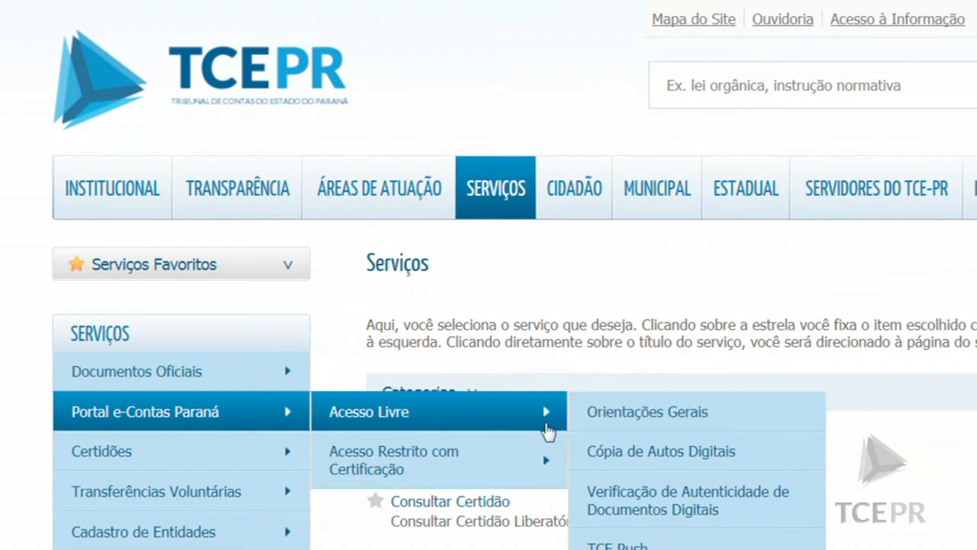
pyautogui.moveTo(537, 453)
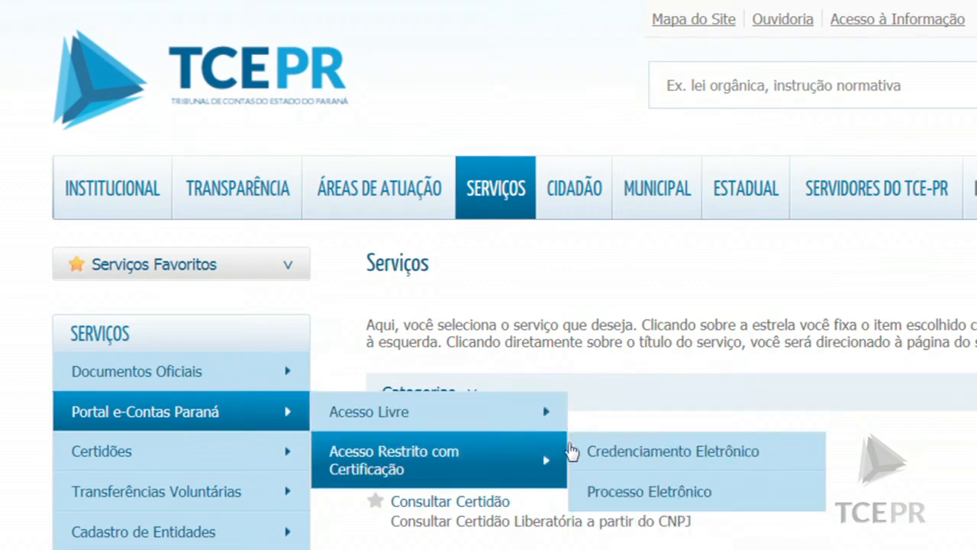
pyautogui.click(638, 493)
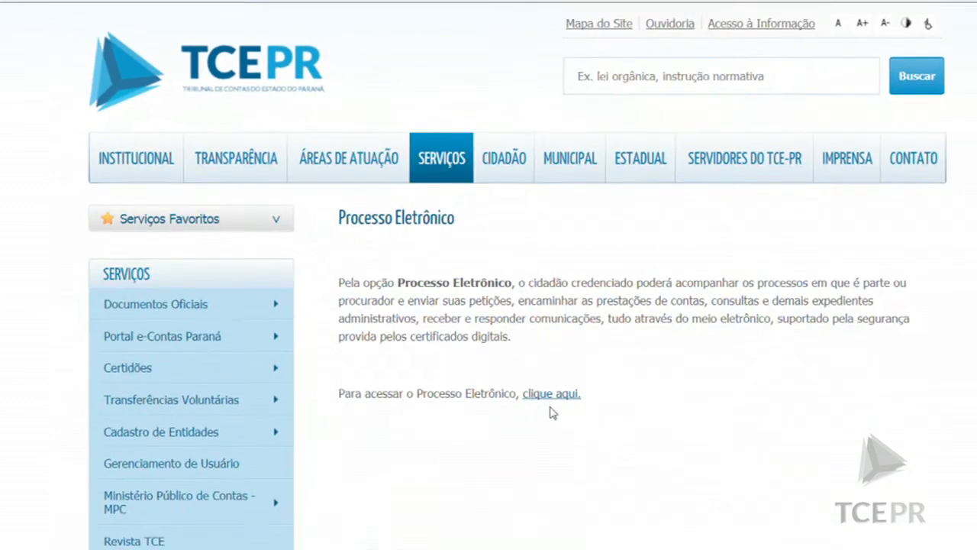
pyautogui.click(549, 393)
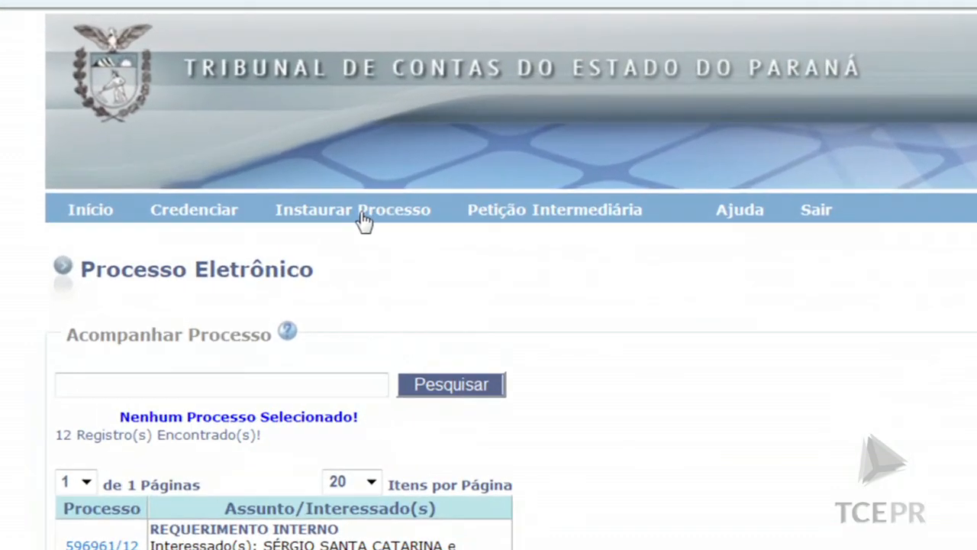
# Start a DENÚNCIA process described 'Teste de denuncia' and advance to the power-of-attorney page
pyautogui.click(365, 221)
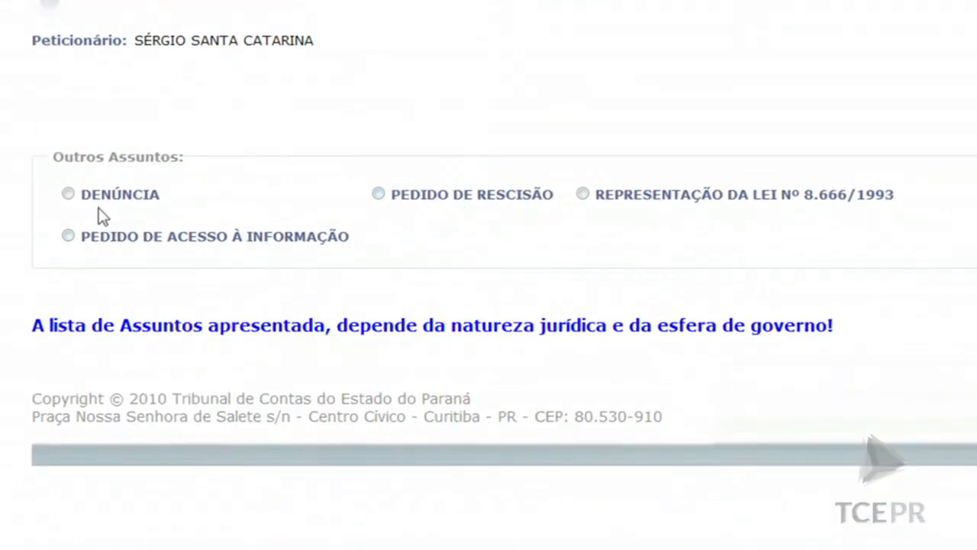
pyautogui.click(67, 195)
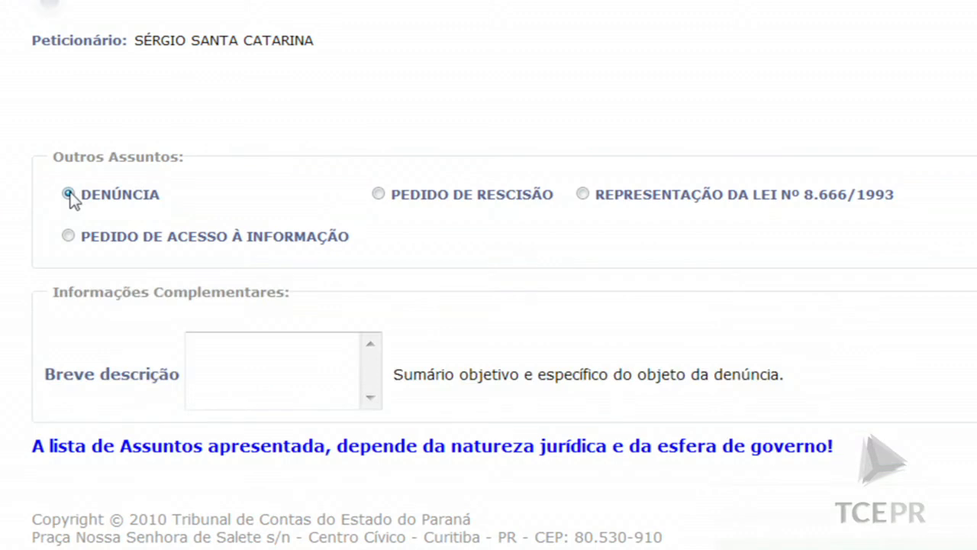
pyautogui.click(329, 370)
pyautogui.write('Tes')
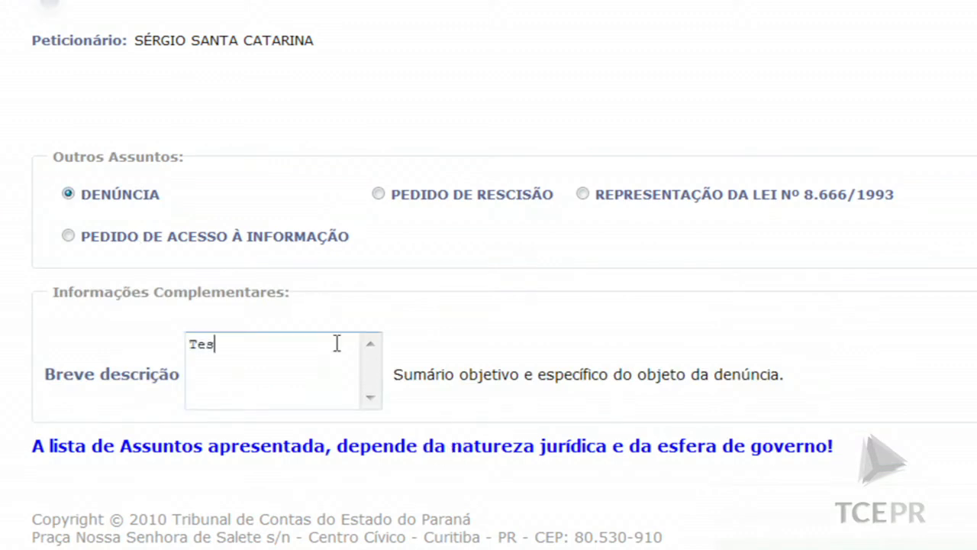
pyautogui.write('te de denuncia')
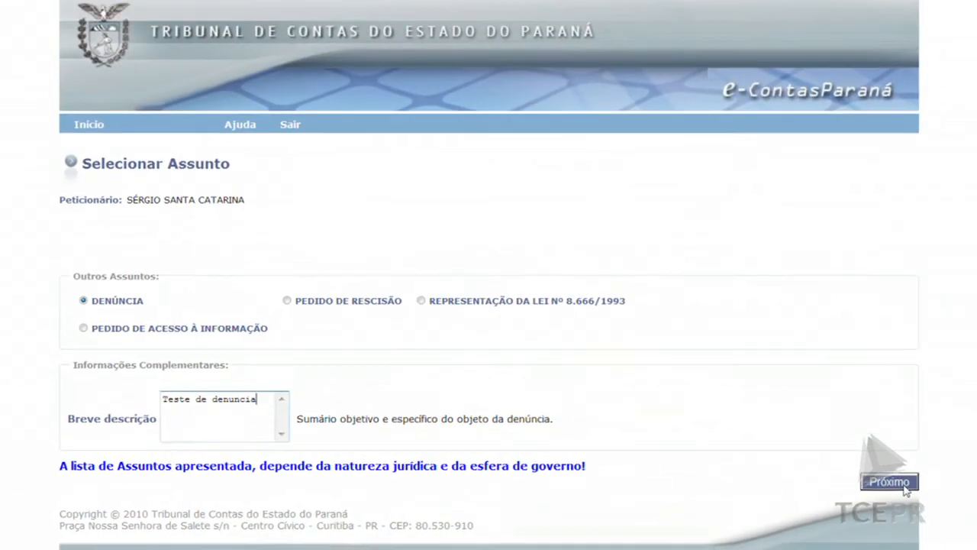
pyautogui.click(904, 487)
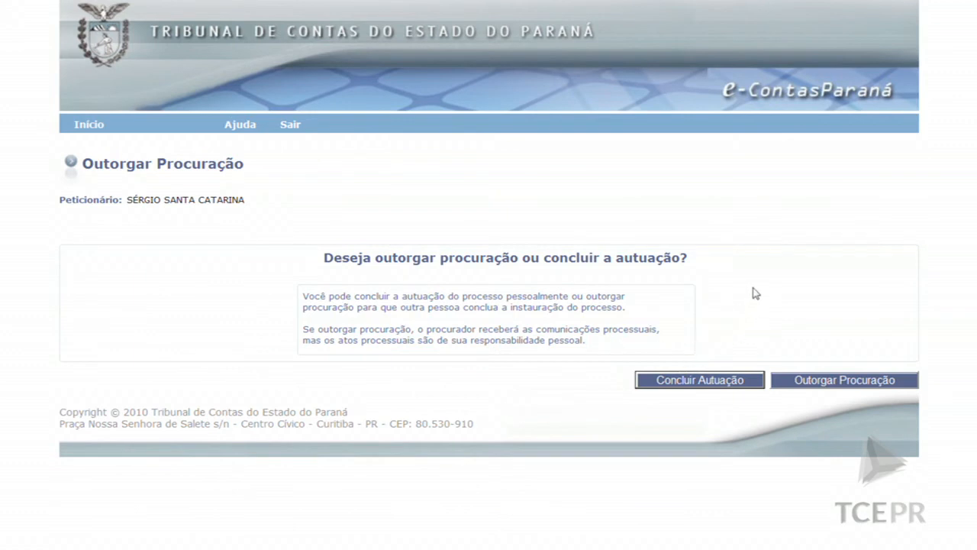
# Choose to conclude the filing yourself and register the accused entity by its CNPJ
pyautogui.click(718, 386)
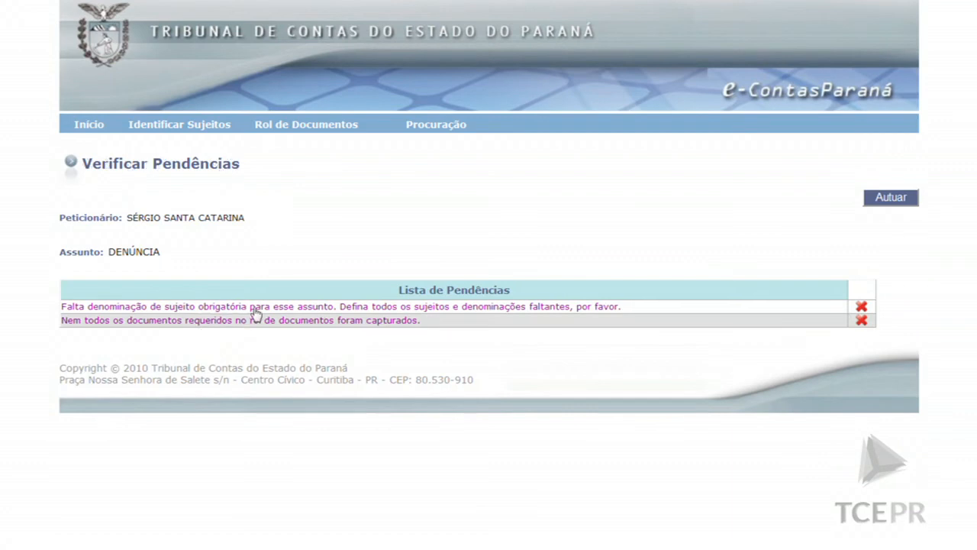
pyautogui.click(255, 309)
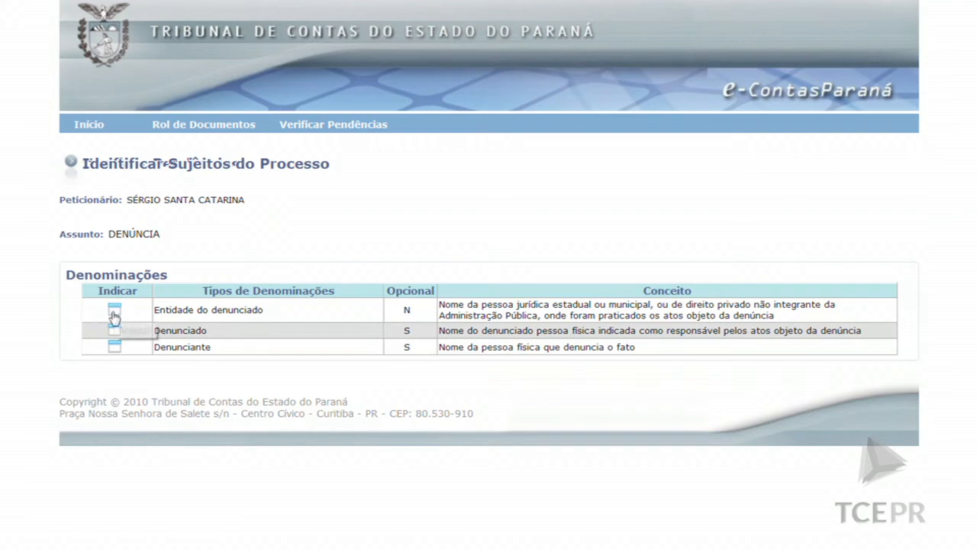
pyautogui.click(115, 312)
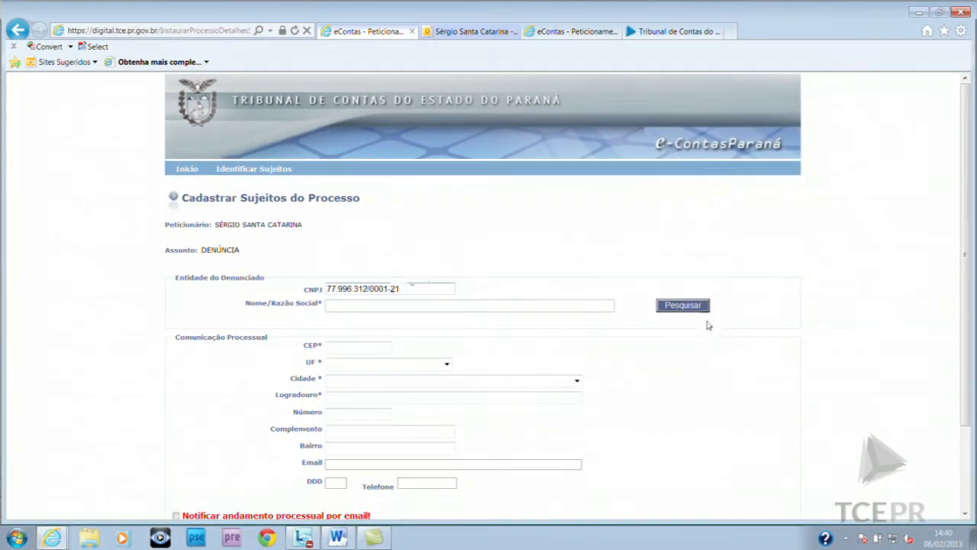
pyautogui.click(680, 306)
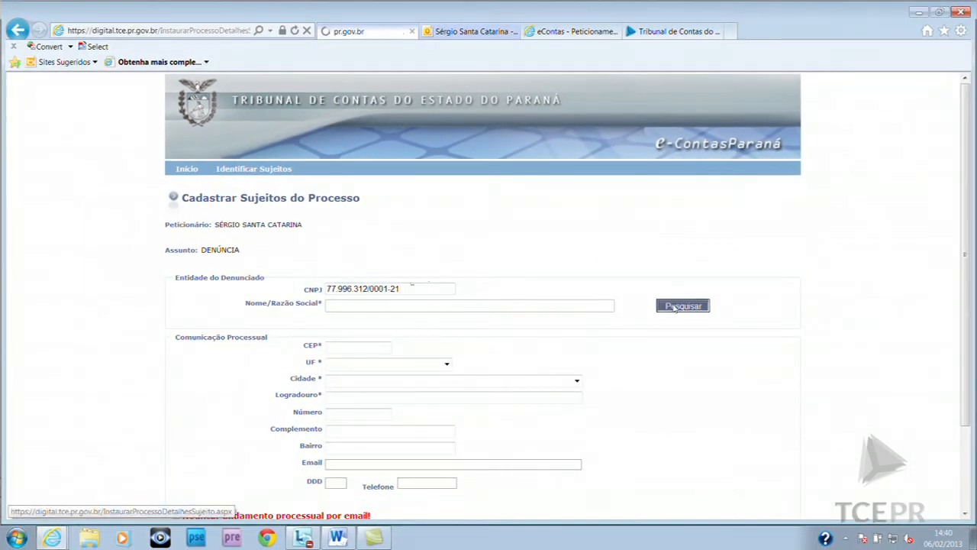
pyautogui.scroll(-3, 718, 310)
pyautogui.click(492, 451)
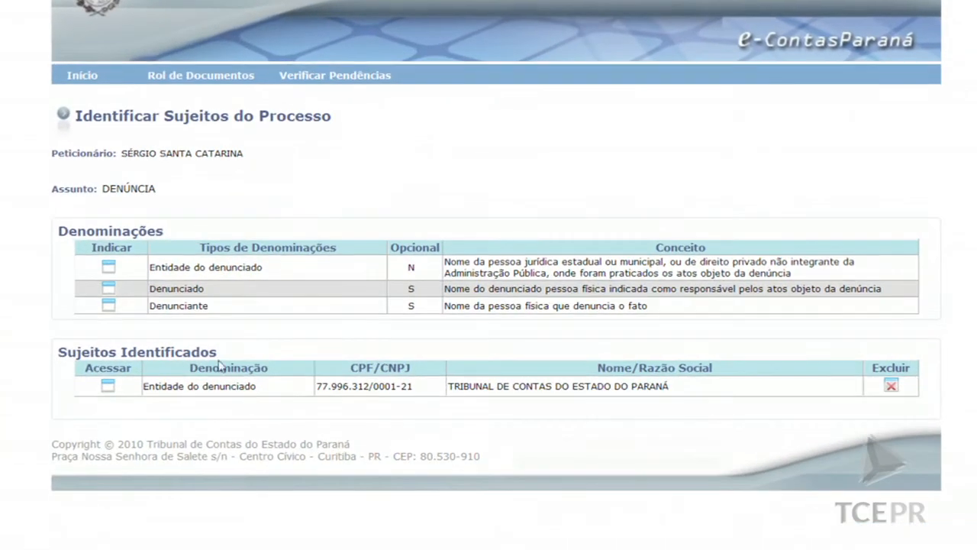
# Register the accused person by CPF lookup and add the petitioner as Denunciante
pyautogui.click(107, 293)
pyautogui.click(782, 269)
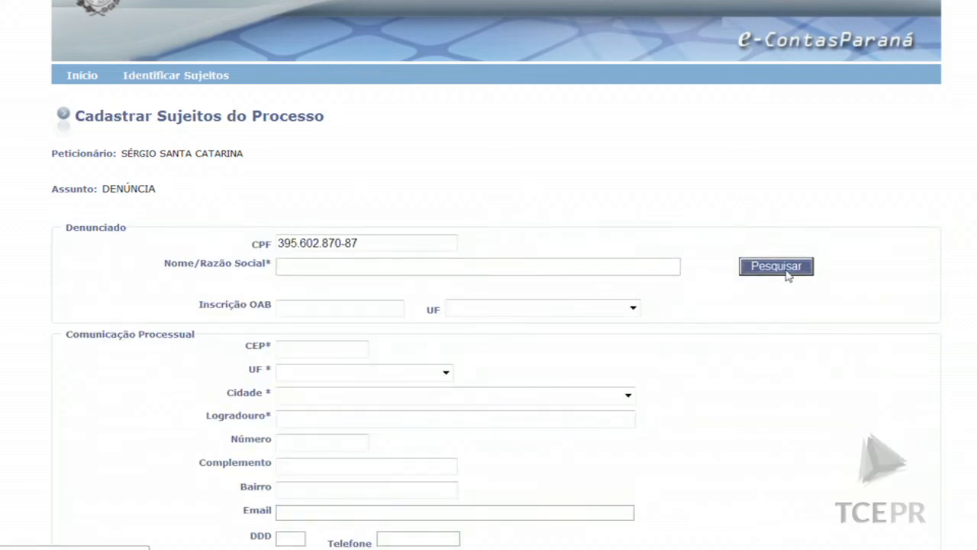
pyautogui.scroll(-3, 407, 458)
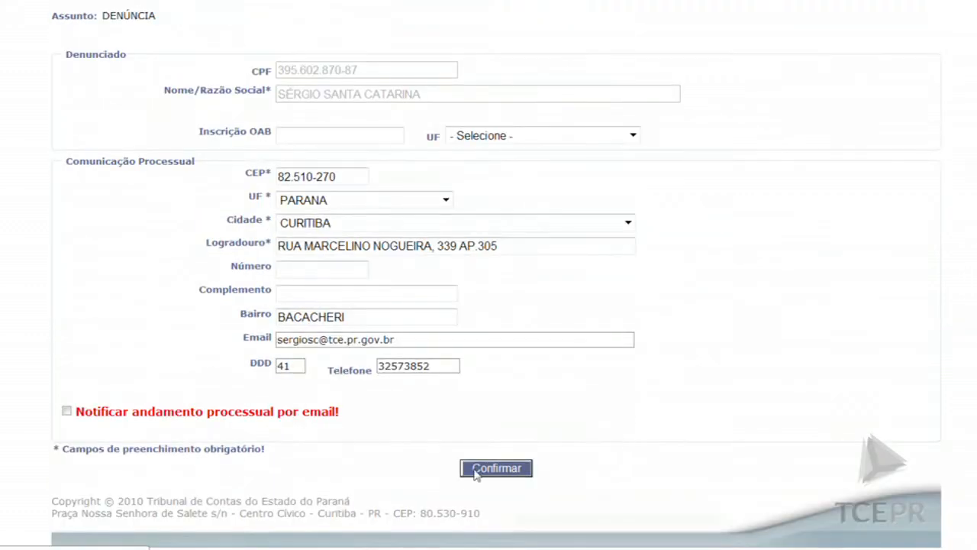
pyautogui.click(493, 468)
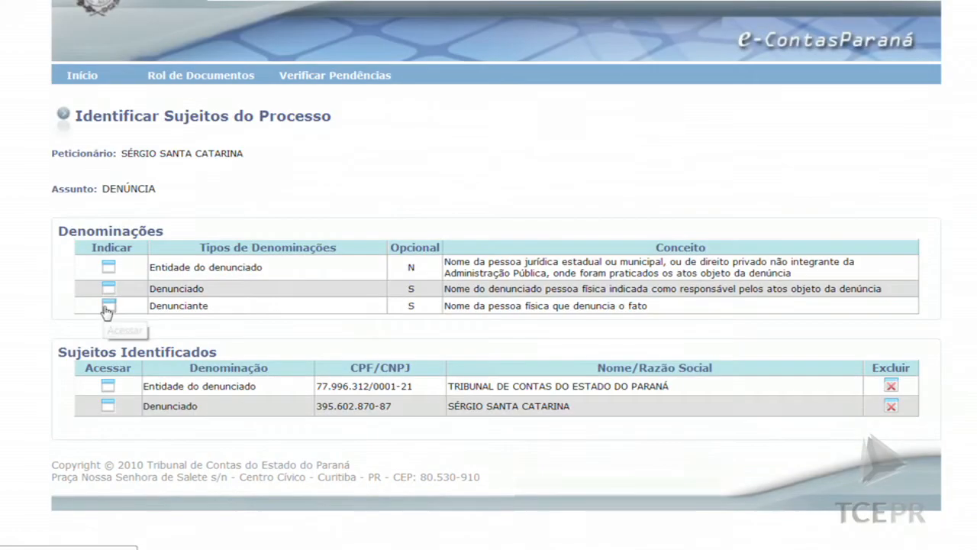
pyautogui.click(109, 309)
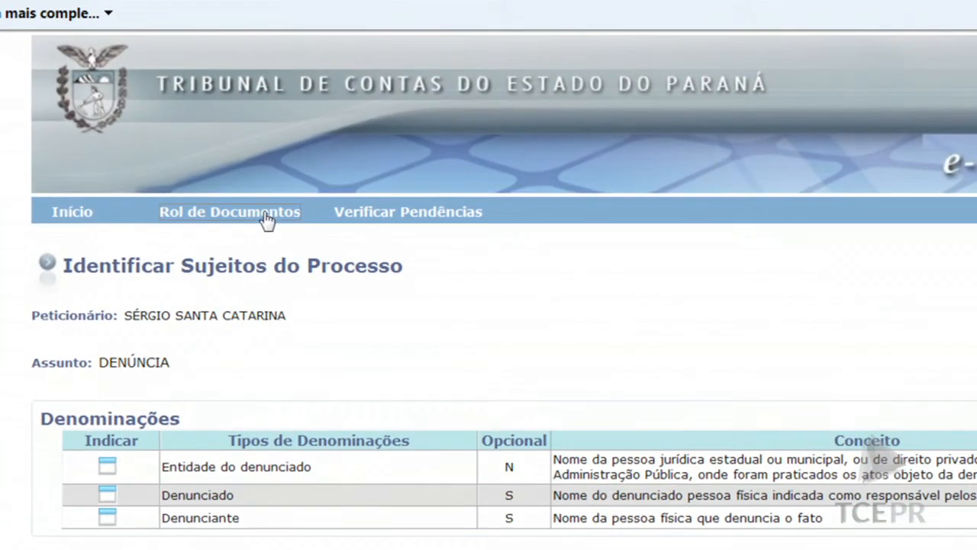
# Upload Documento de Teste.pdf as the mandatory Petição in Rol de Documentos
pyautogui.click(293, 174)
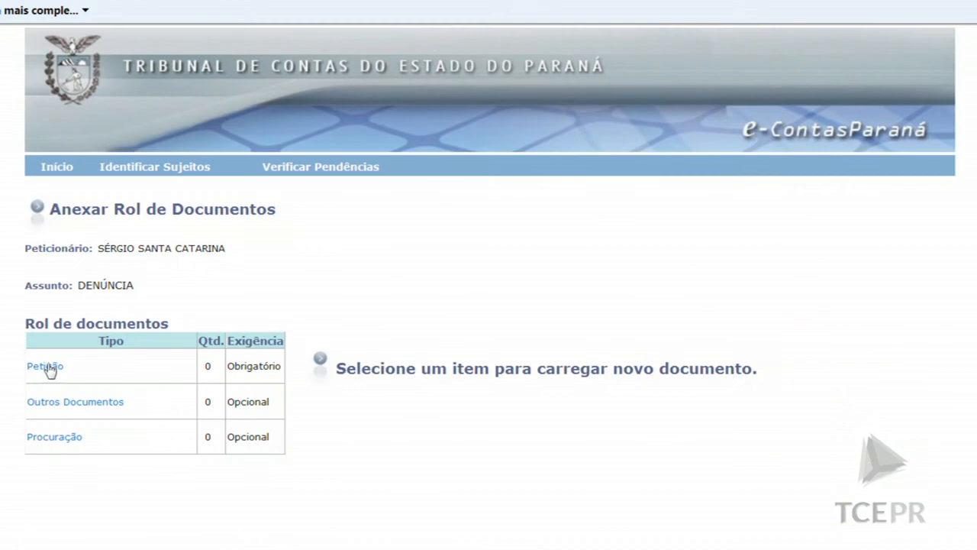
pyautogui.click(47, 367)
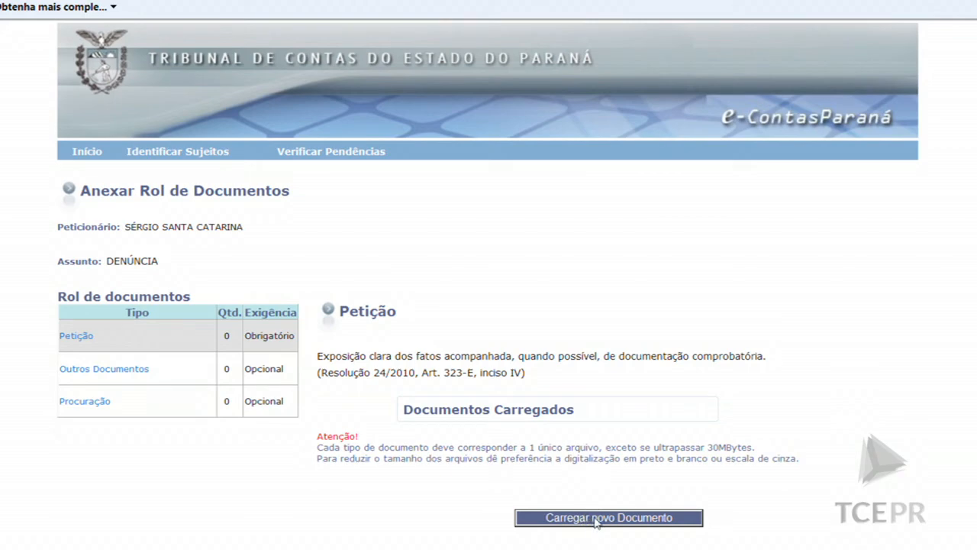
pyautogui.click(596, 518)
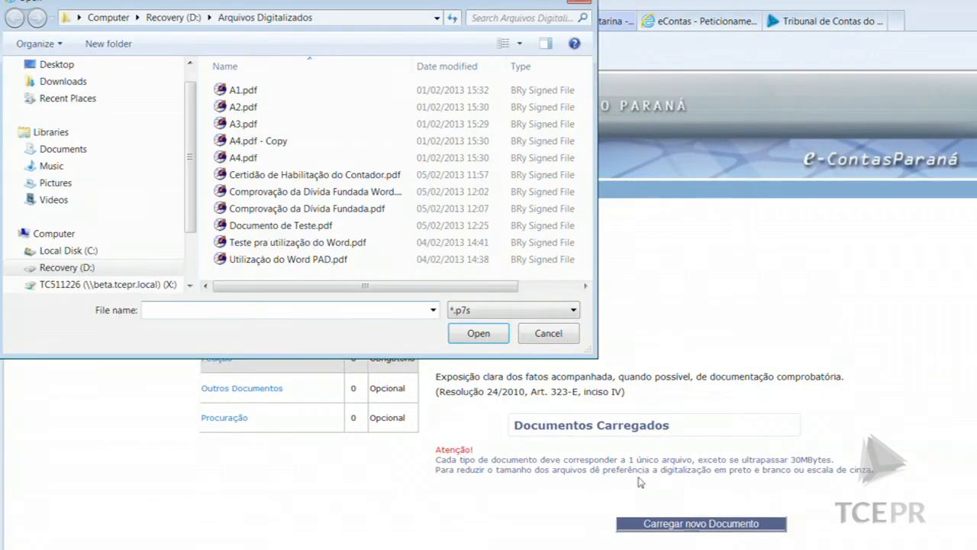
pyautogui.click(262, 227)
pyautogui.doubleClick(261, 227)
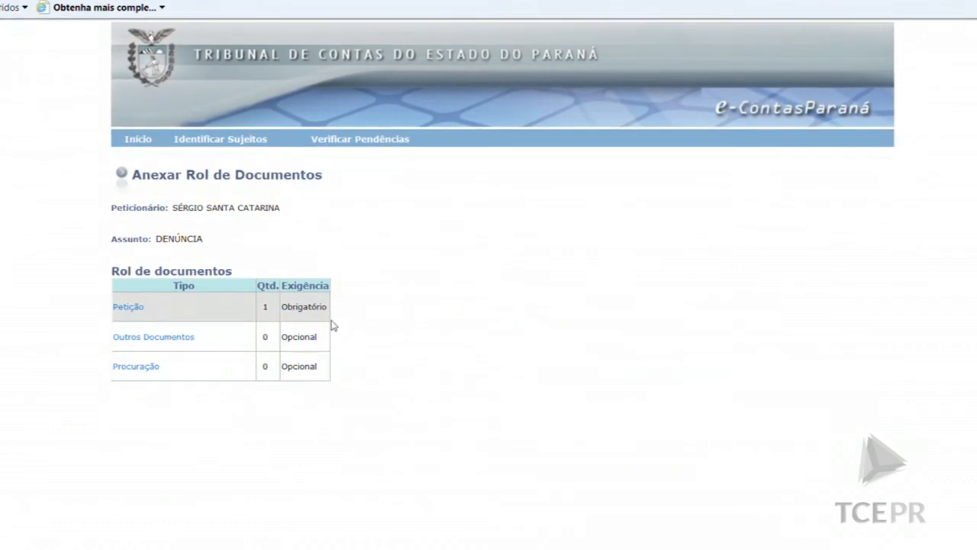
# Check the pendencies, submit with Autuar, and review the Formulário de Encaminhamento
pyautogui.click(379, 140)
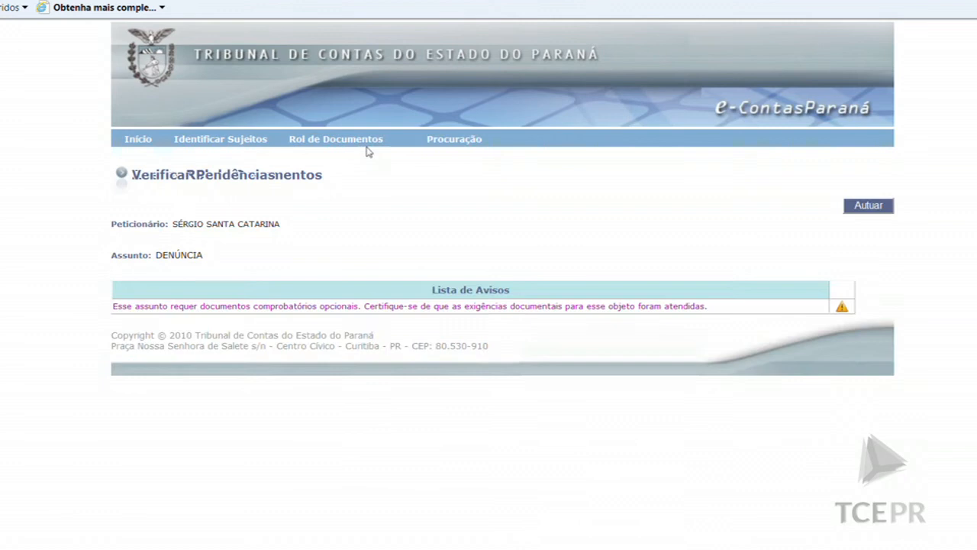
pyautogui.click(862, 208)
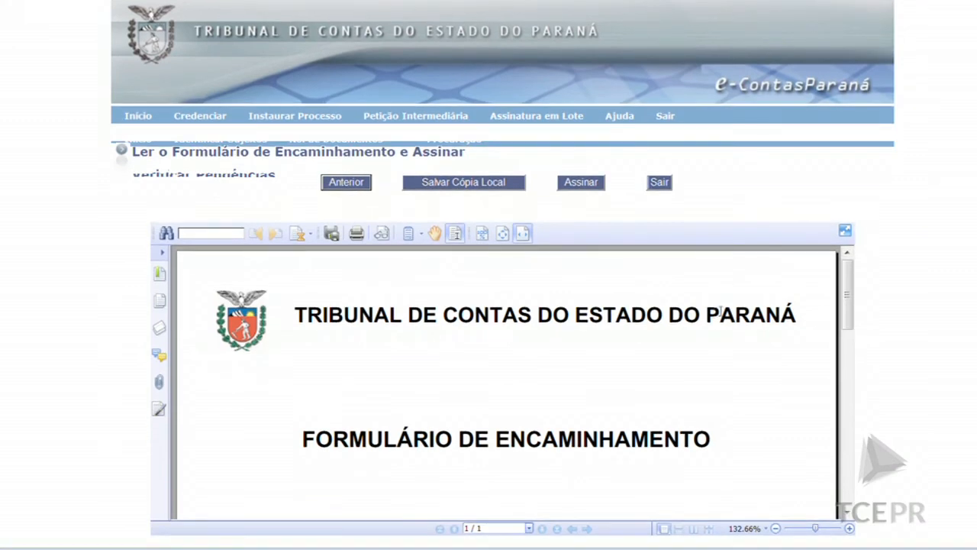
pyautogui.scroll(-3, 896, 313)
pyautogui.scroll(2, 896, 313)
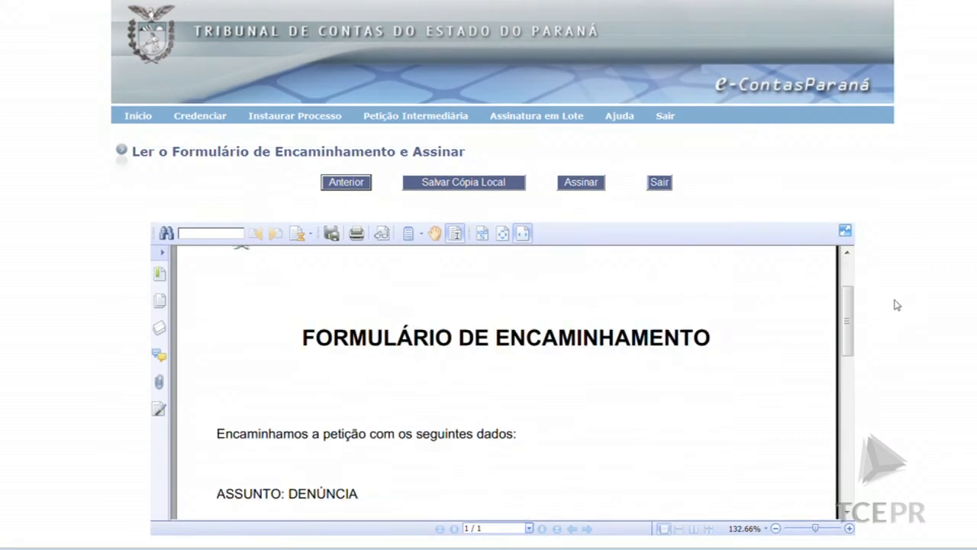
pyautogui.scroll(-2, 897, 313)
# Begin signing the form with the token PIN, then cancel the signature
pyautogui.click(581, 183)
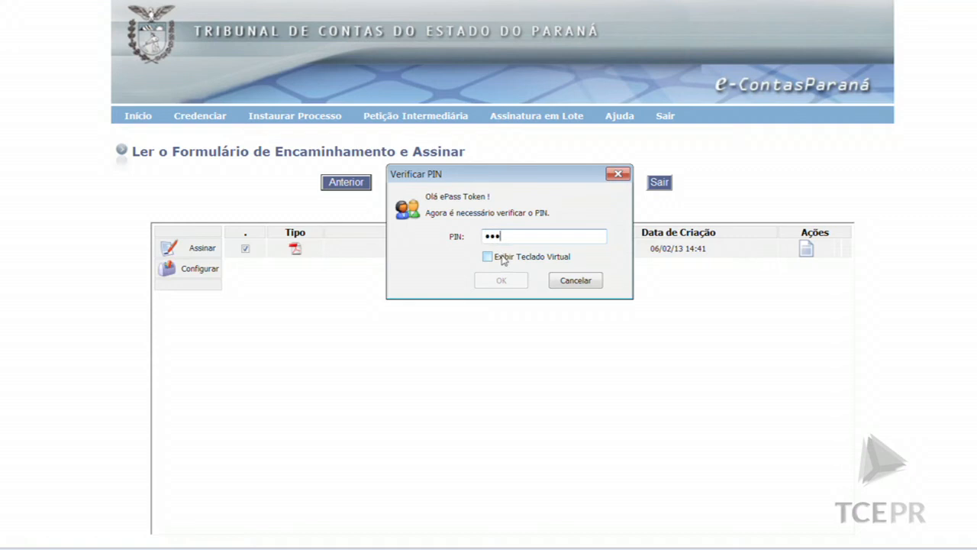
pyautogui.write('****')
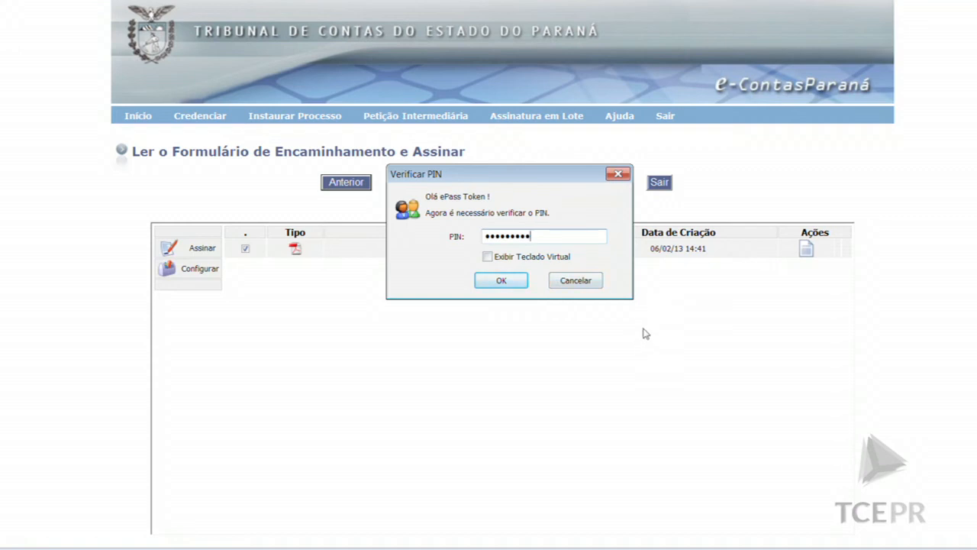
pyautogui.click(585, 284)
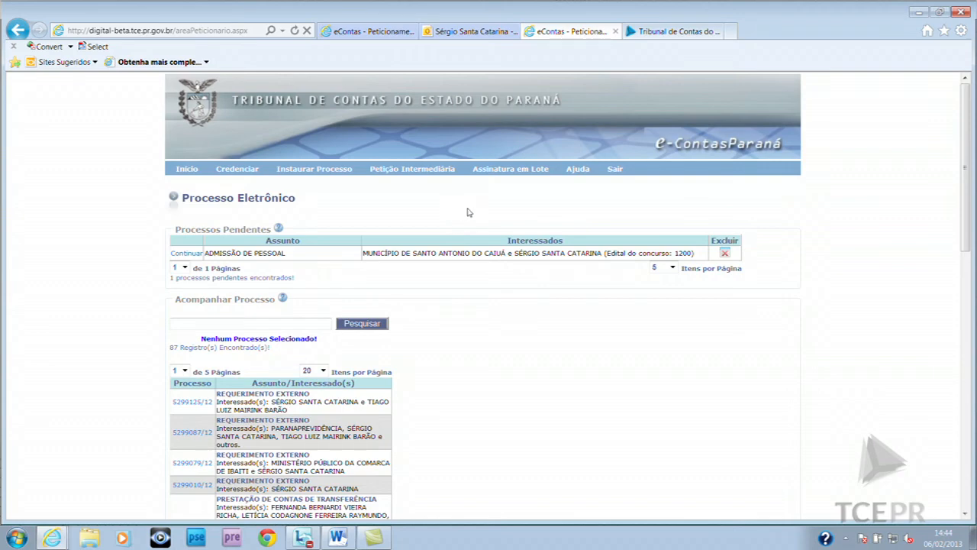
pyautogui.scroll(-3, 450, 273)
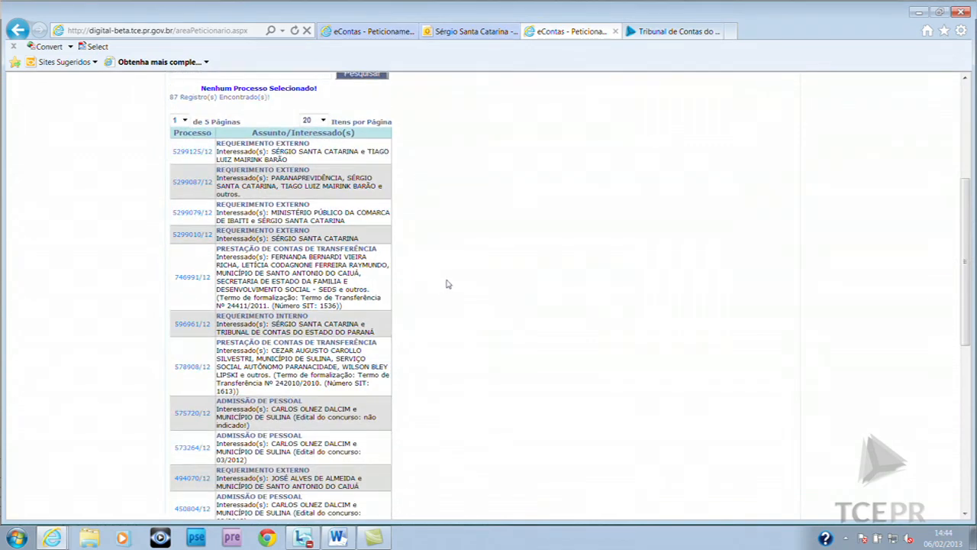
pyautogui.scroll(1, 448, 285)
pyautogui.scroll(1, 448, 279)
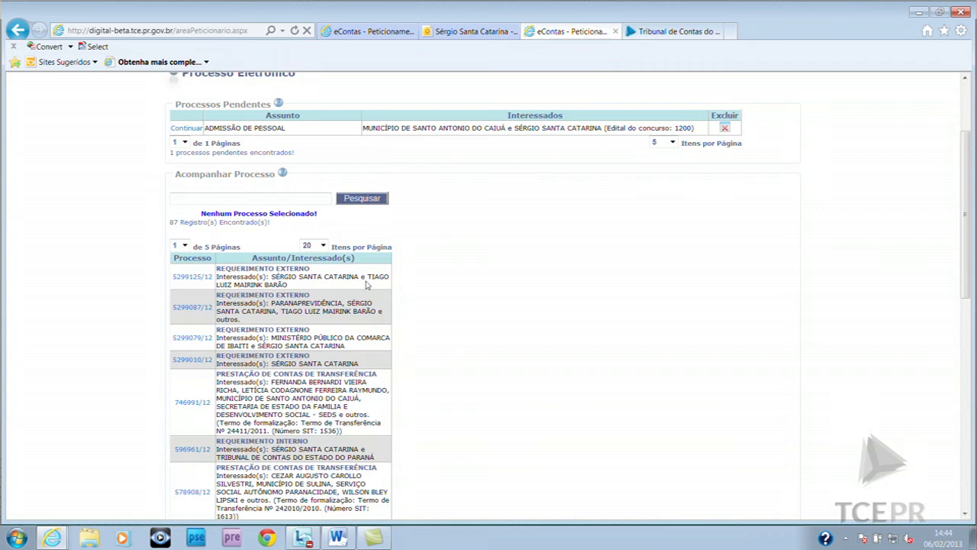
pyautogui.scroll(1, 368, 284)
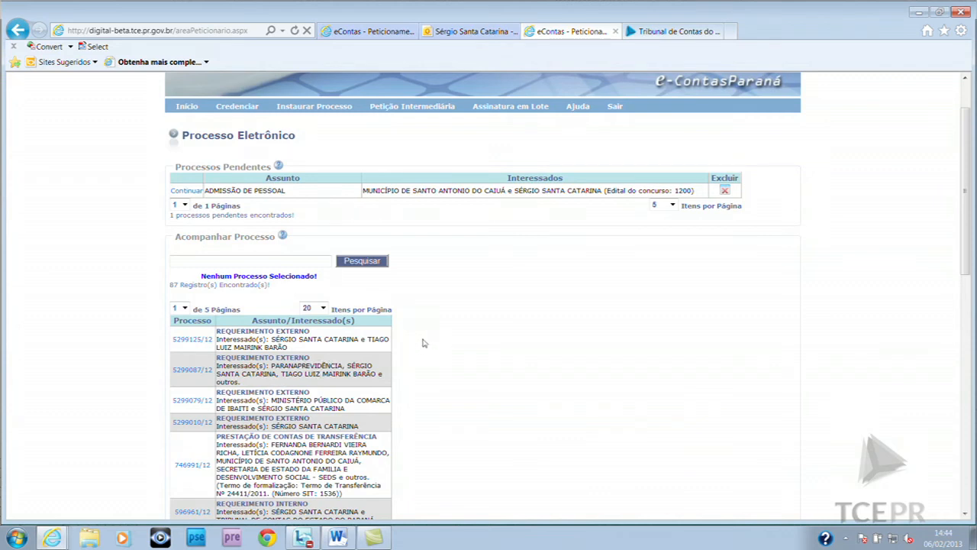
pyautogui.scroll(2, 455, 351)
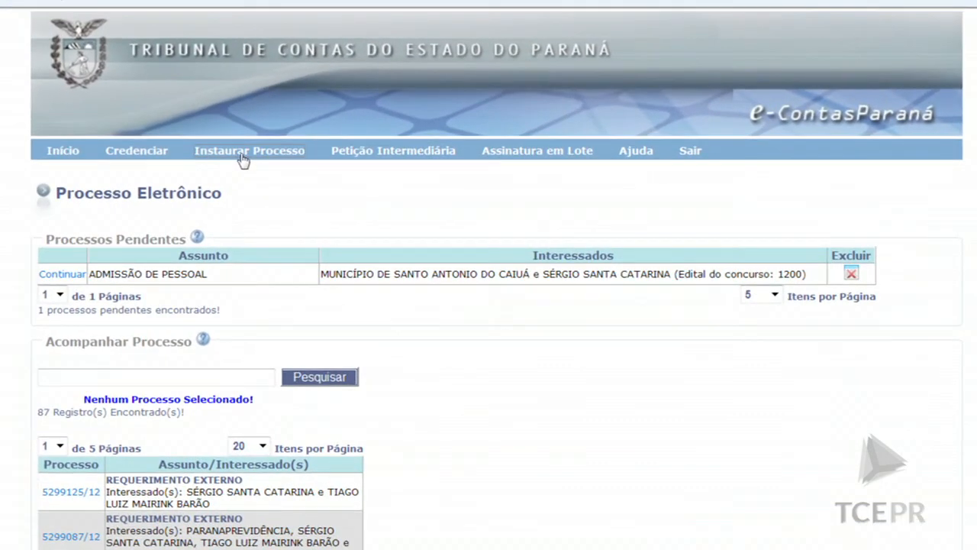
# Begin a new process with Município de Sulina confirmed as Instaurador
pyautogui.click(242, 153)
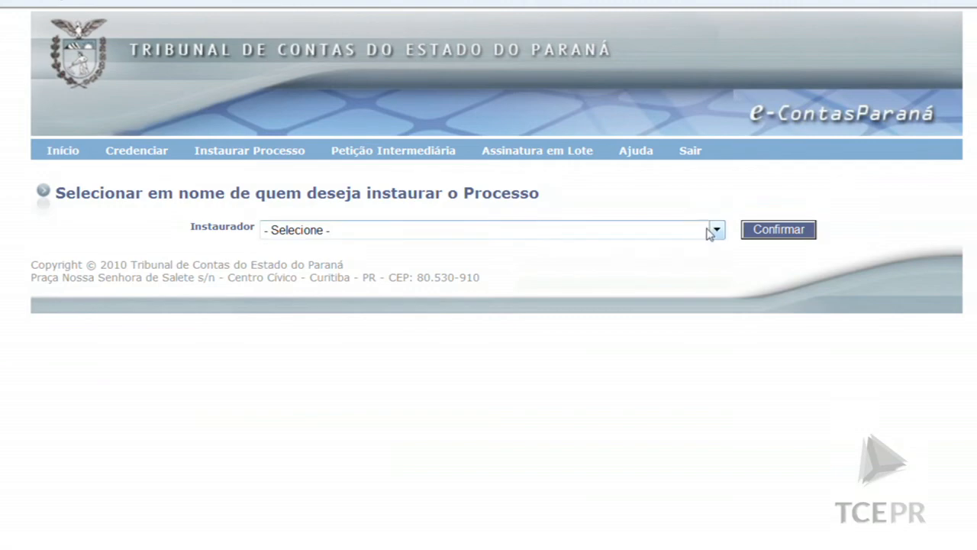
pyautogui.click(714, 231)
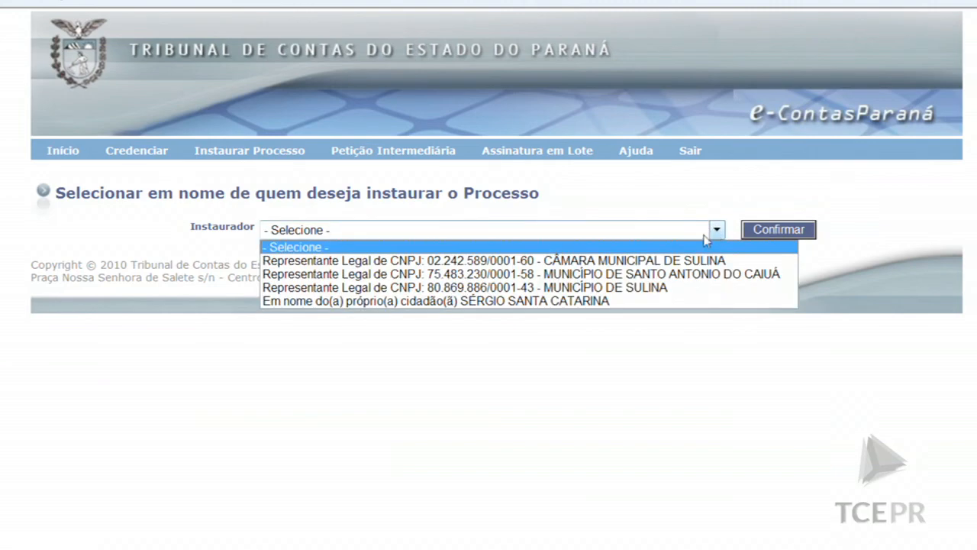
pyautogui.click(668, 288)
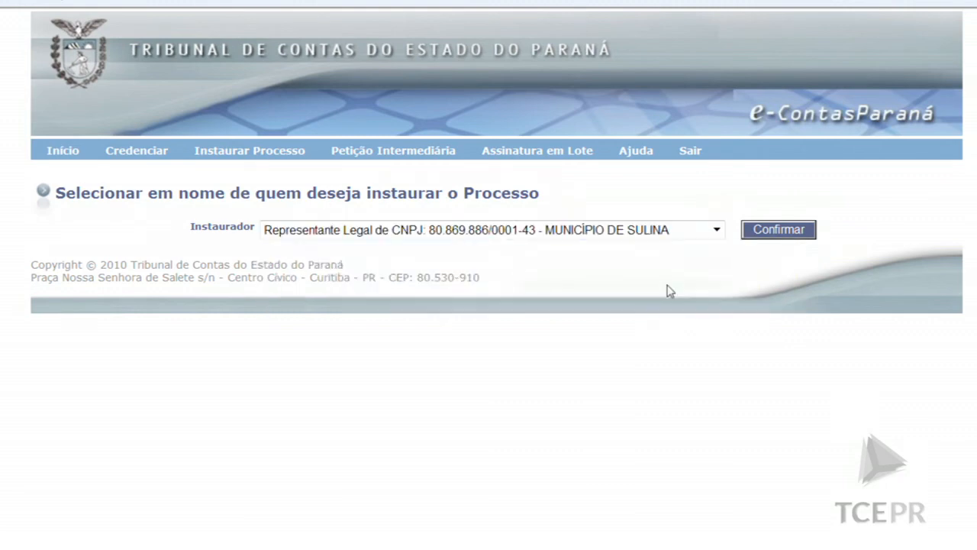
pyautogui.click(777, 232)
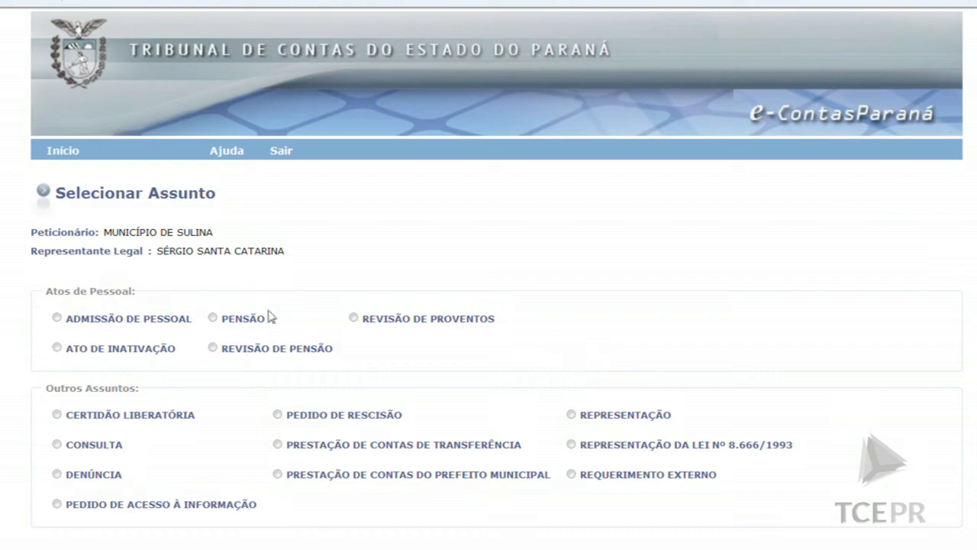
# Choose Prestação de Contas do Prefeito Municipal for exercise 2011 and proceed
pyautogui.click(58, 445)
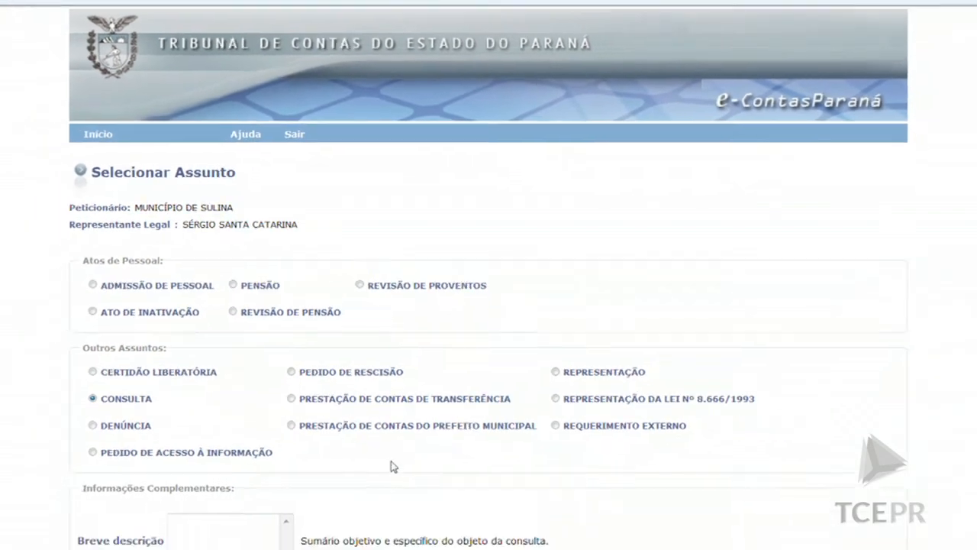
pyautogui.click(125, 340)
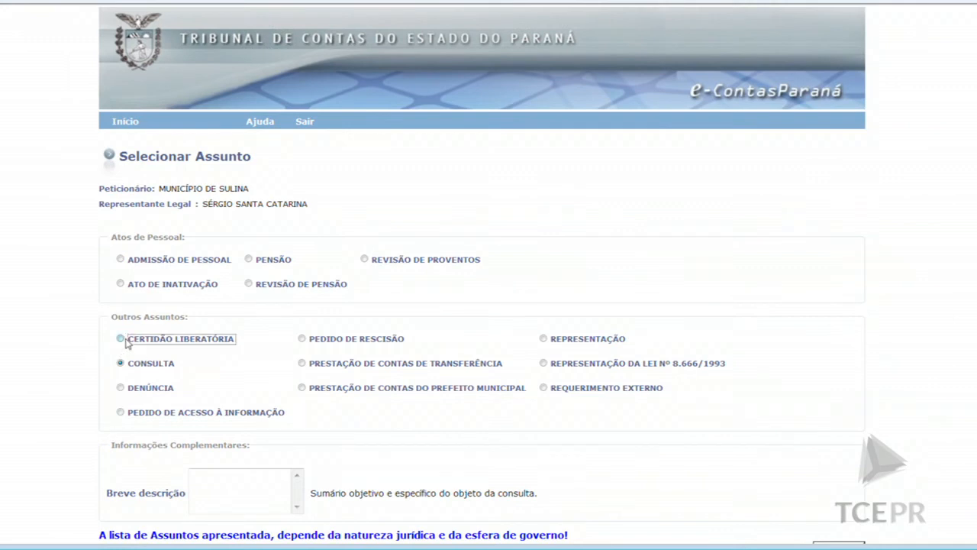
pyautogui.click(303, 364)
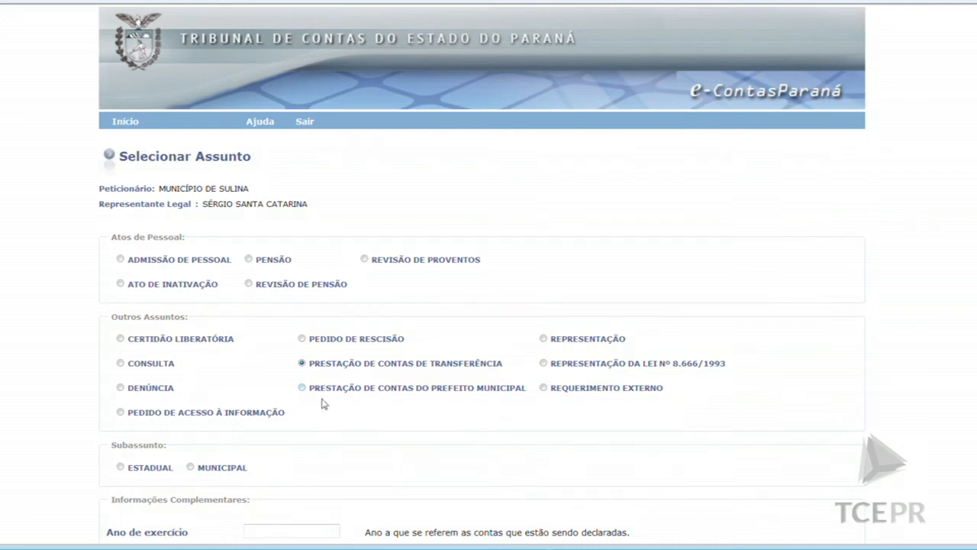
pyautogui.click(304, 391)
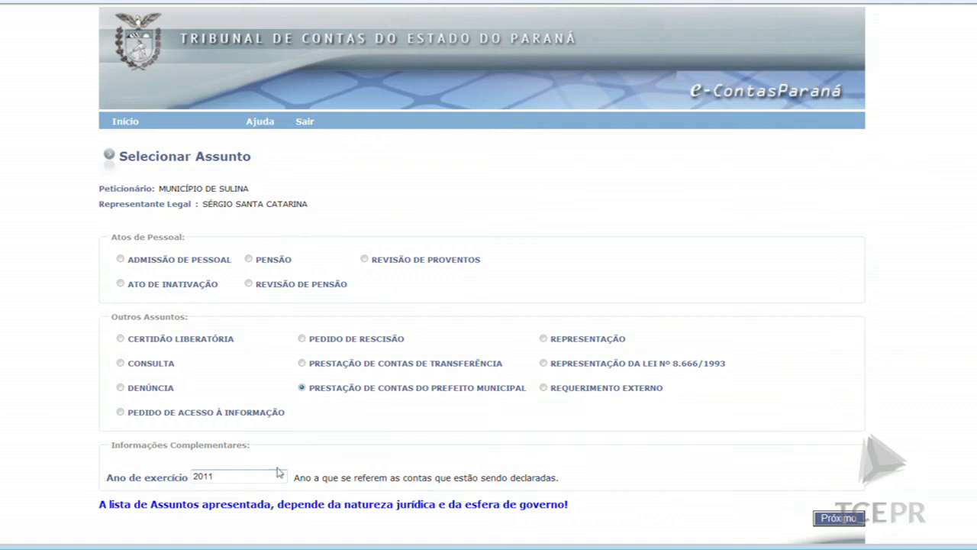
pyautogui.click(839, 517)
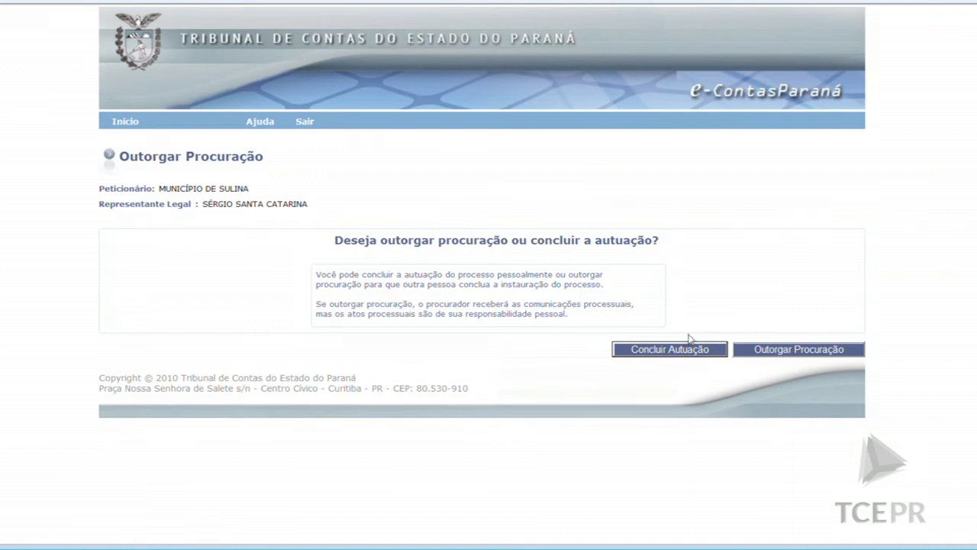
# Conclude the filing yourself and indicate Entidade and Gestor Atual as subjects
pyautogui.click(704, 352)
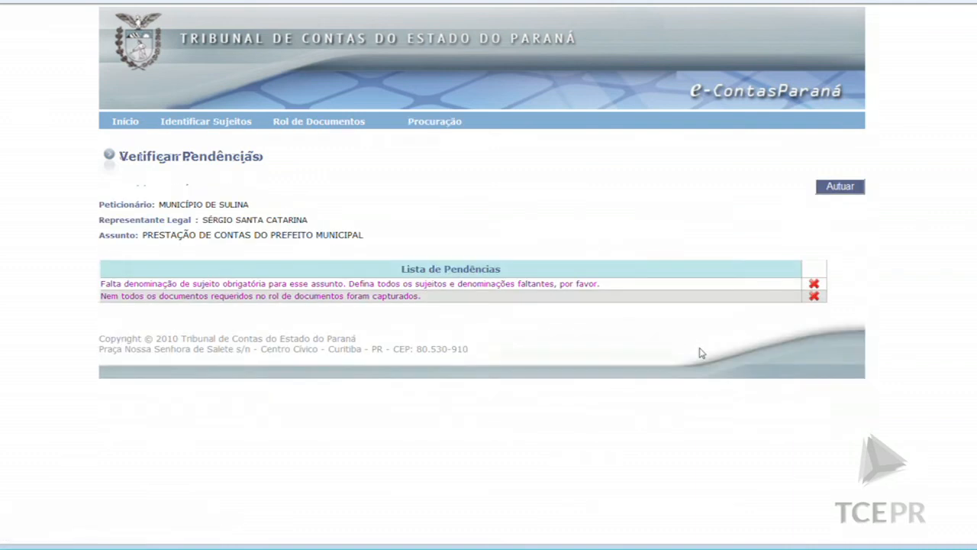
pyautogui.click(290, 287)
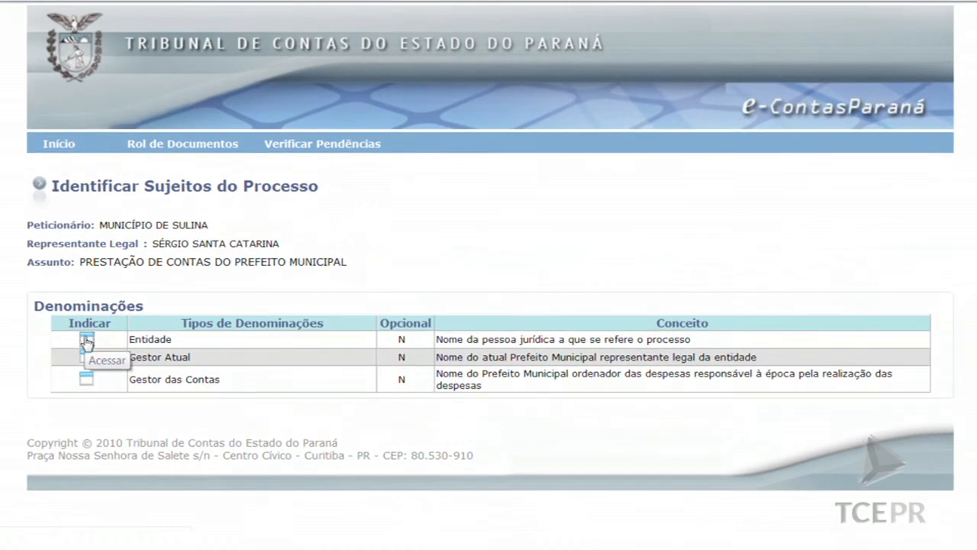
pyautogui.click(149, 284)
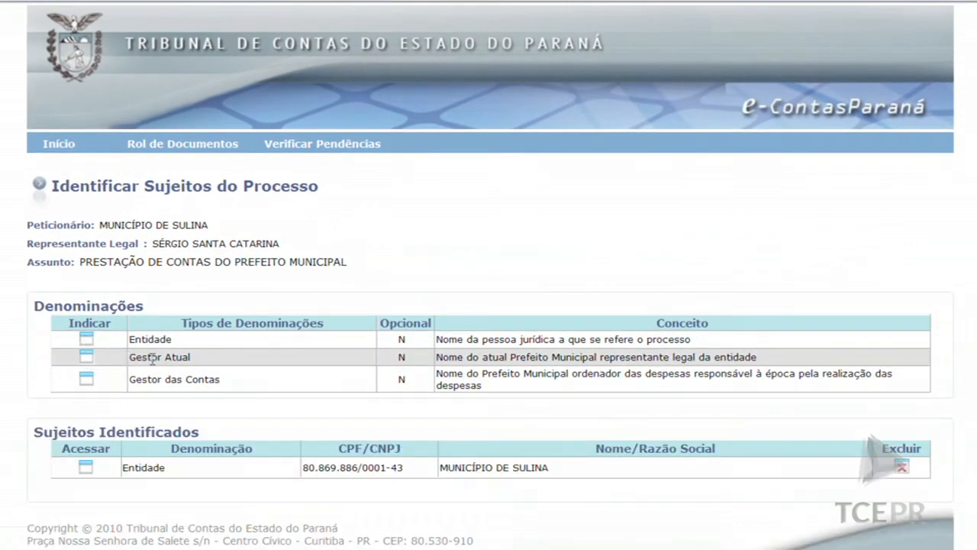
pyautogui.click(87, 358)
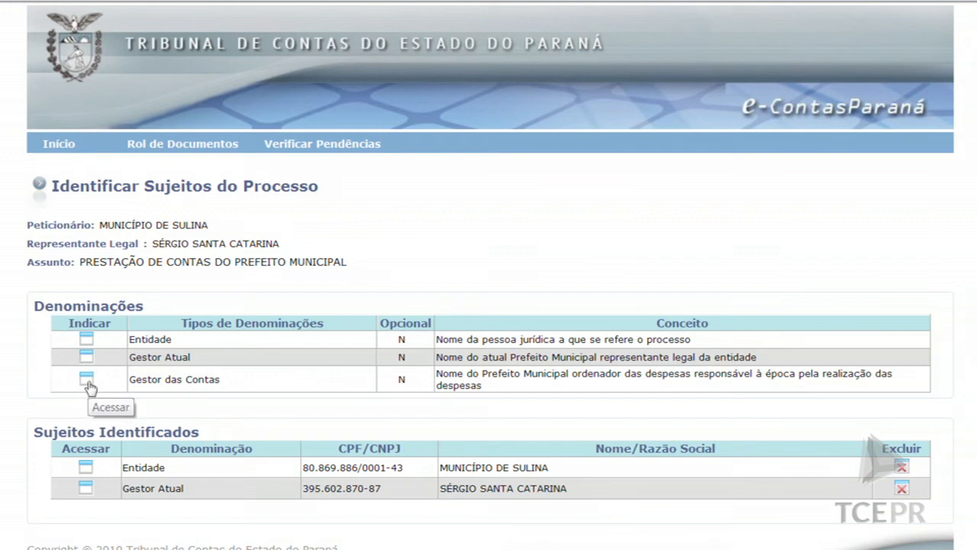
# Register Gestor das Contas by searching the manager's CPF and confirming
pyautogui.click(87, 382)
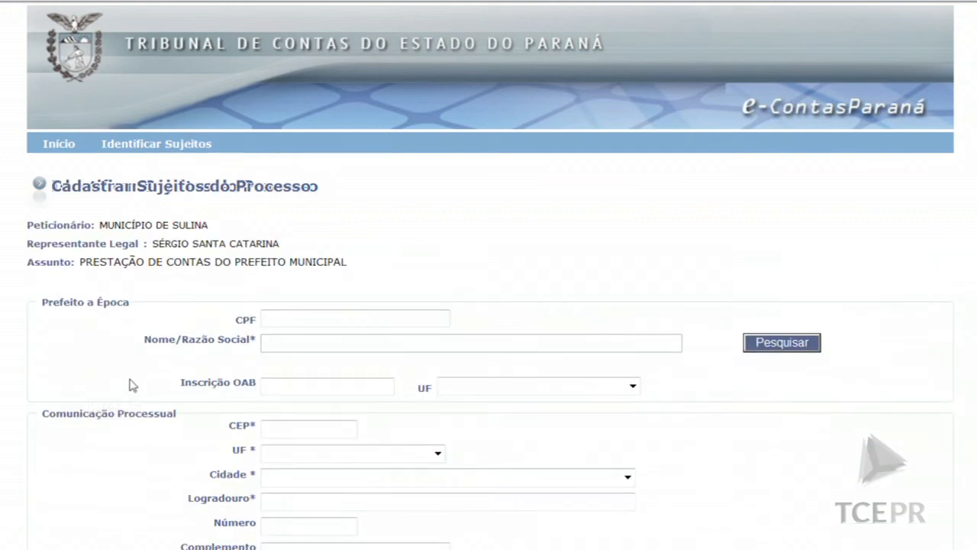
pyautogui.click(348, 321)
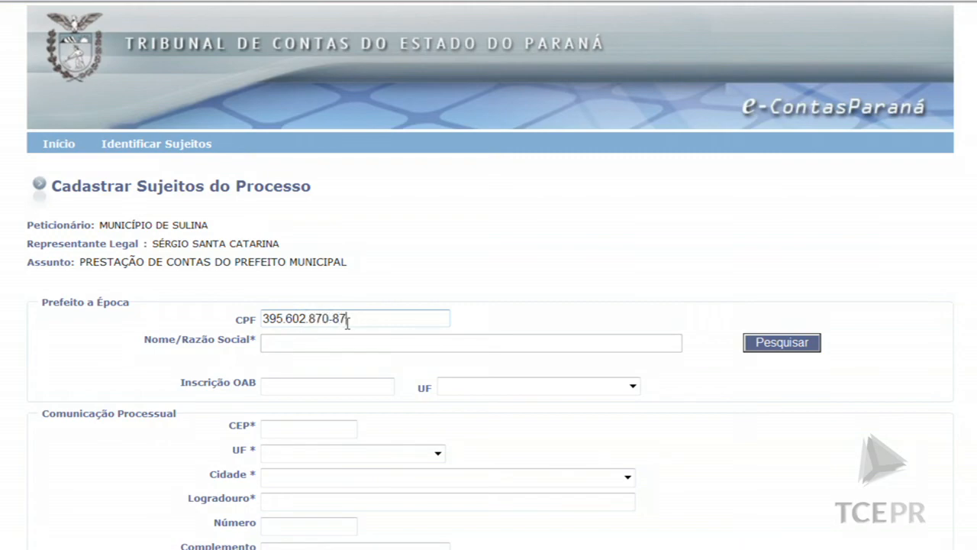
pyautogui.click(758, 342)
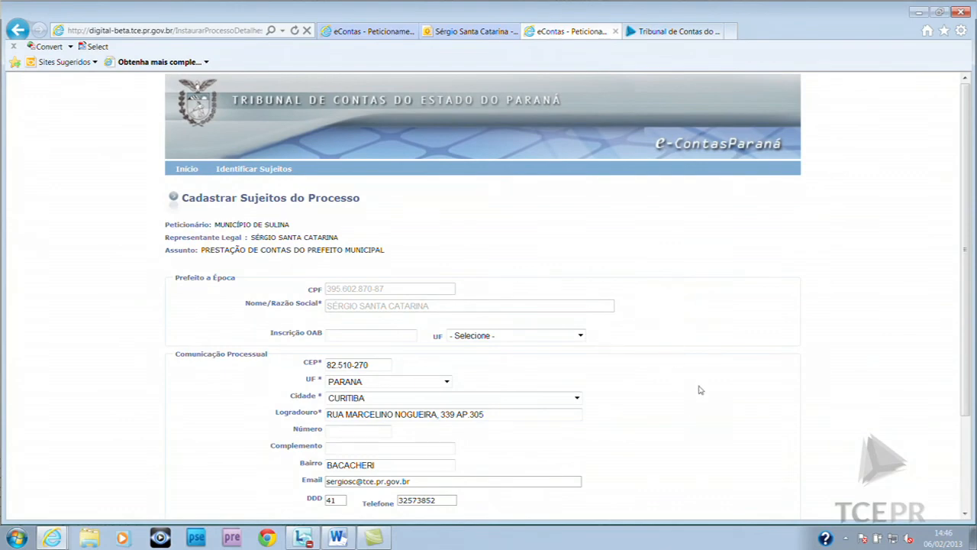
pyautogui.scroll(-2, 698, 390)
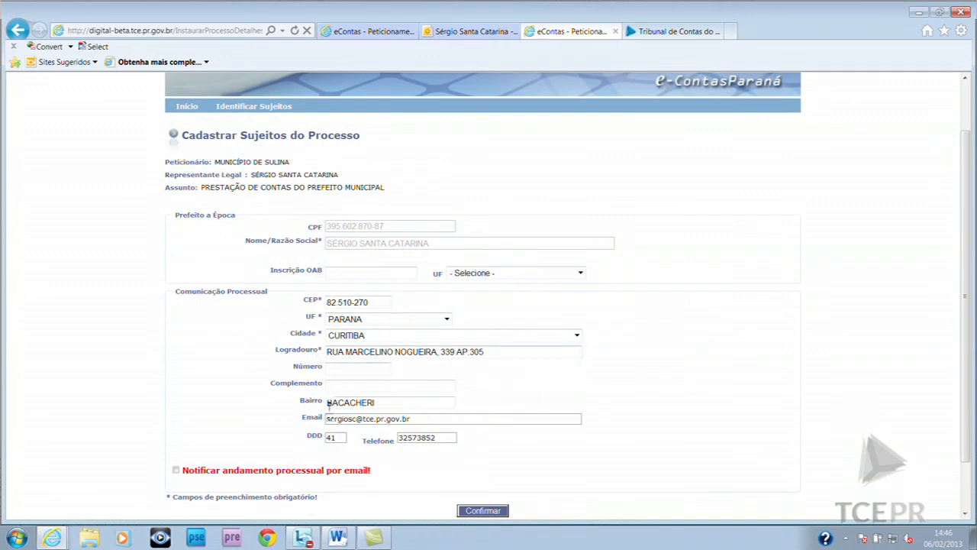
pyautogui.scroll(-2, 539, 457)
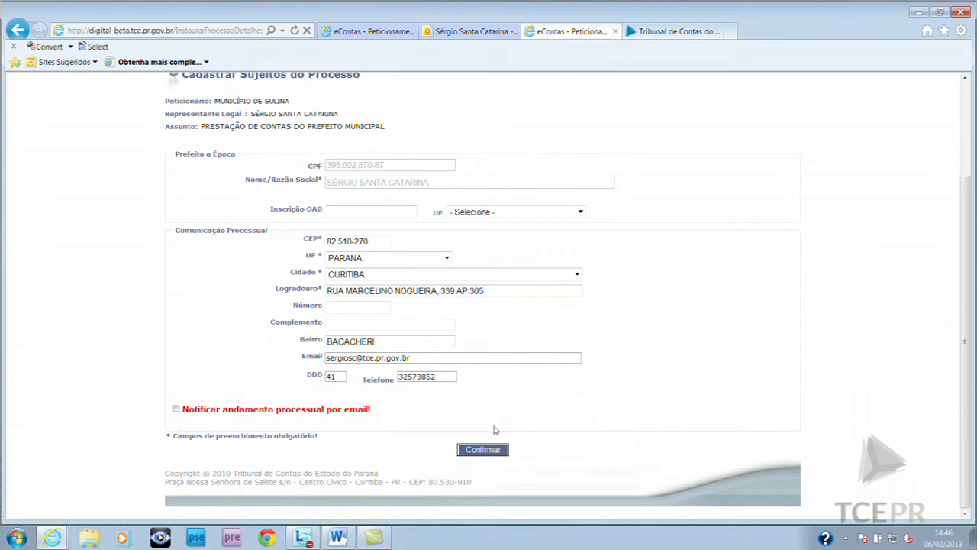
pyautogui.click(483, 449)
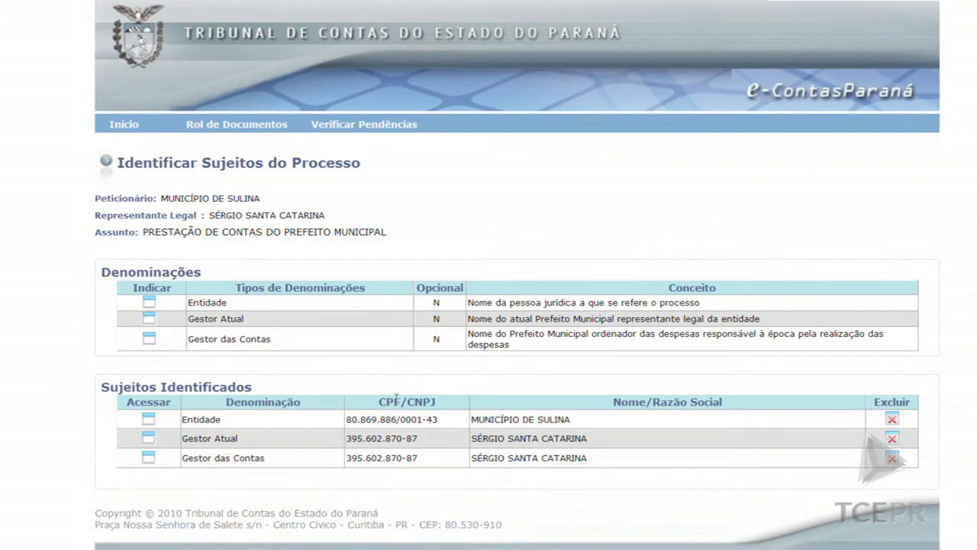
pyautogui.click(378, 128)
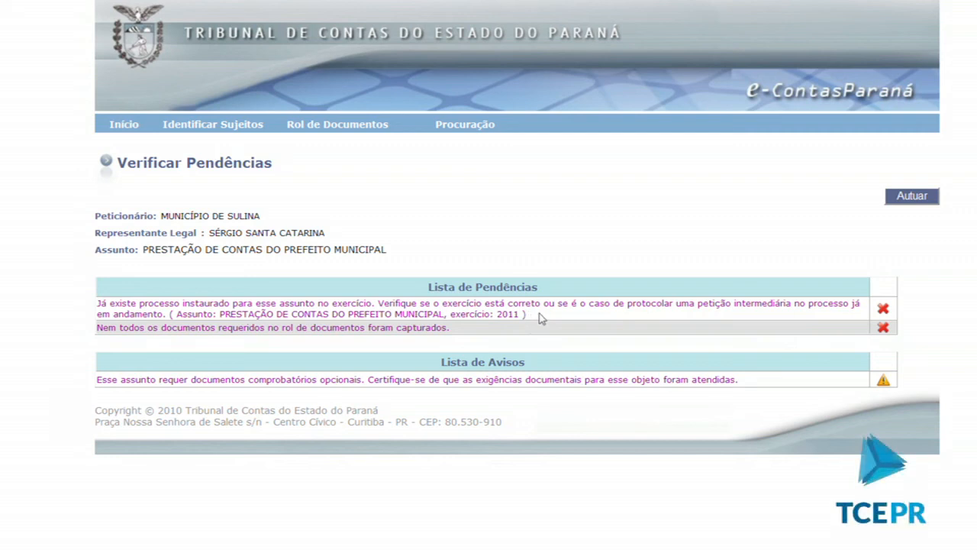
pyautogui.click(271, 329)
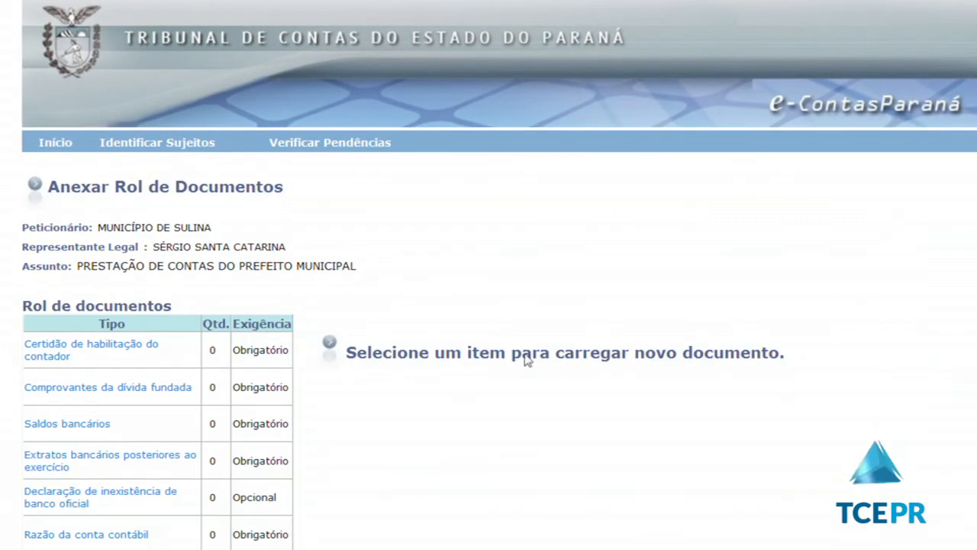
pyautogui.scroll(-1, 563, 347)
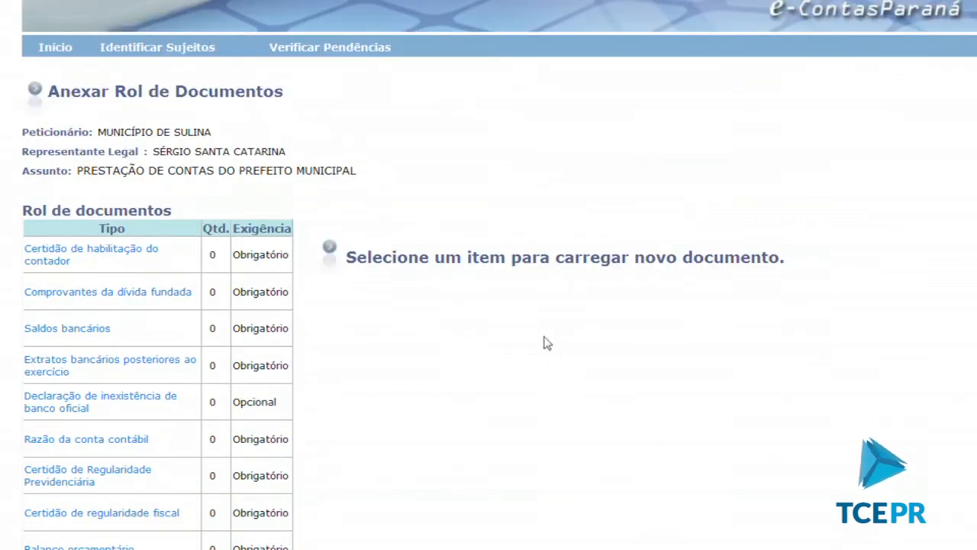
pyautogui.scroll(-2, 543, 344)
pyautogui.scroll(1, 558, 344)
pyautogui.scroll(-2, 543, 345)
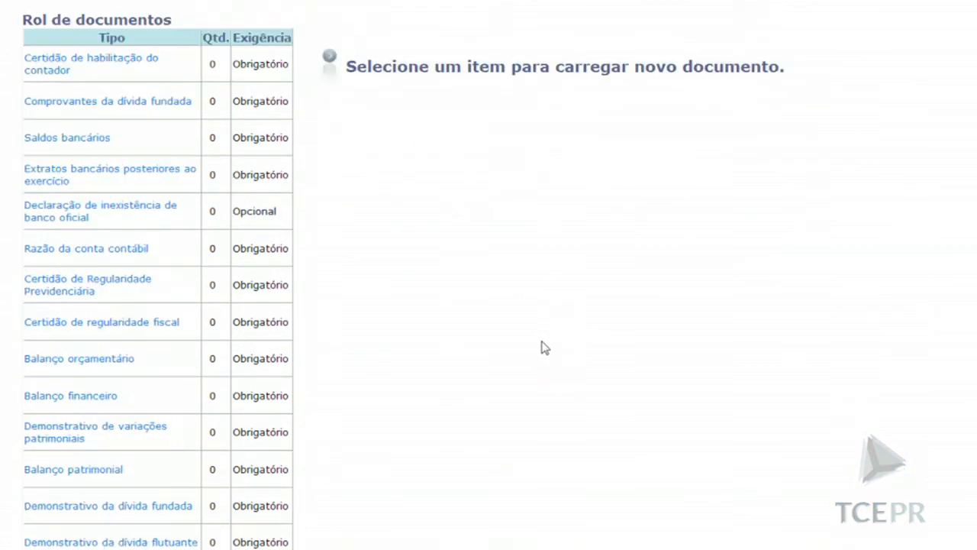
pyautogui.scroll(3, 539, 345)
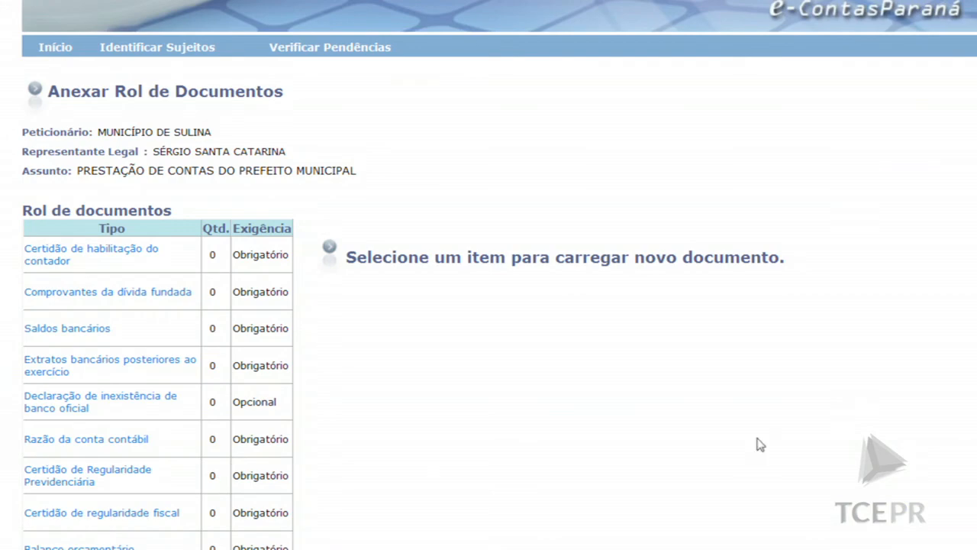
pyautogui.scroll(-1, 593, 471)
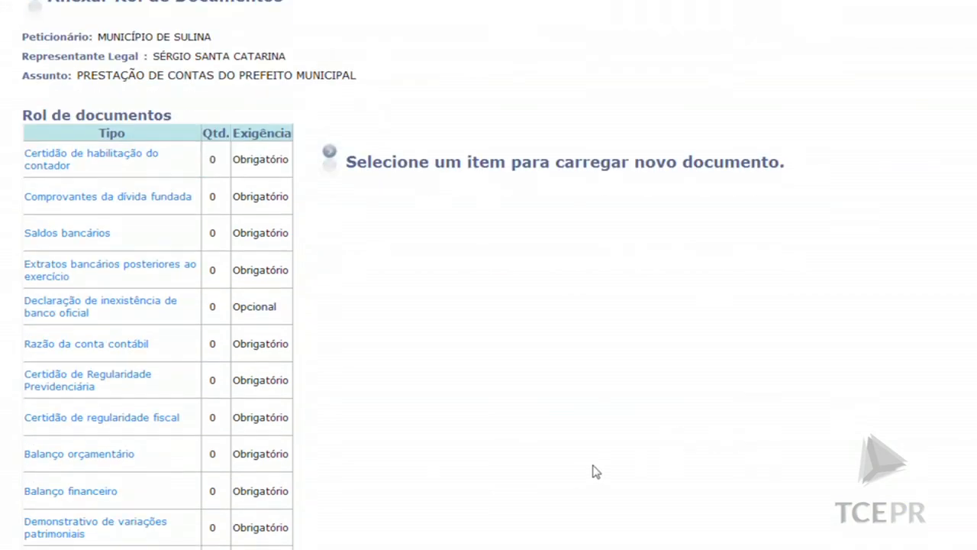
pyautogui.scroll(1, 595, 466)
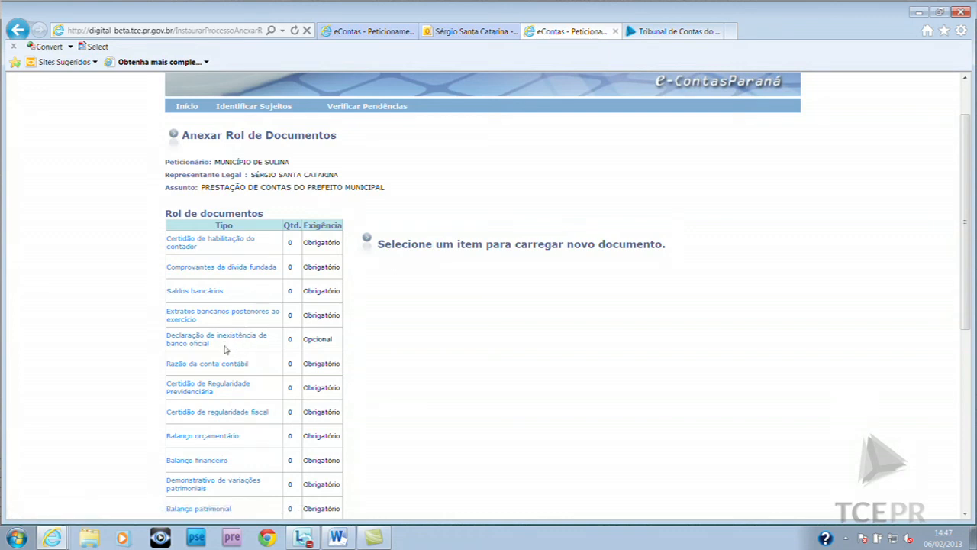
pyautogui.scroll(-4, 227, 347)
pyautogui.scroll(4, 230, 344)
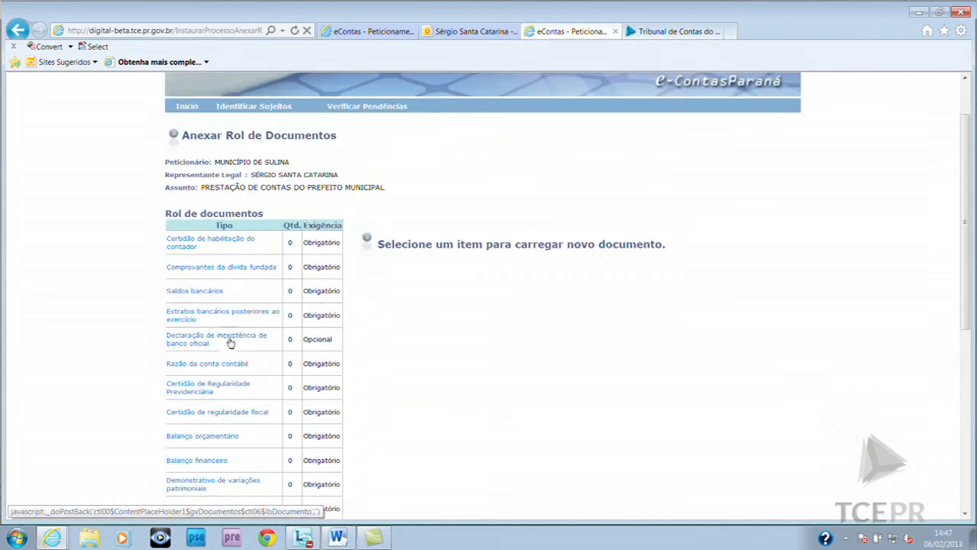
# Upload Documento de Teste.pdf under Comprovantes da dívida fundada
pyautogui.click(221, 268)
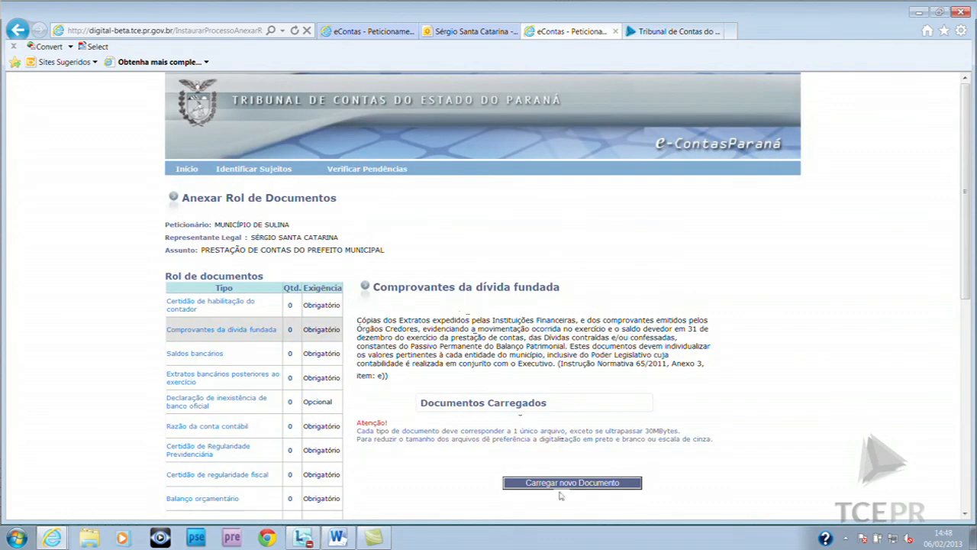
pyautogui.click(572, 482)
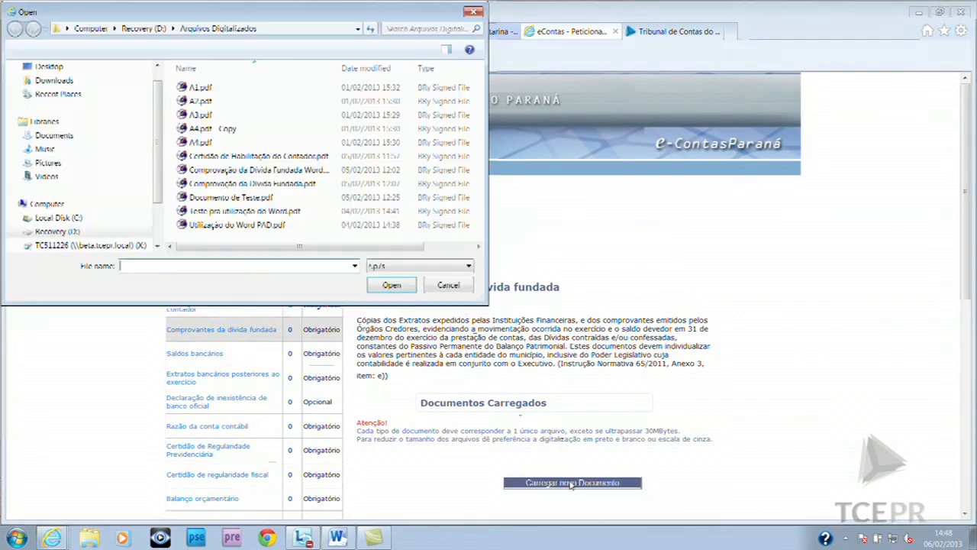
pyautogui.click(232, 198)
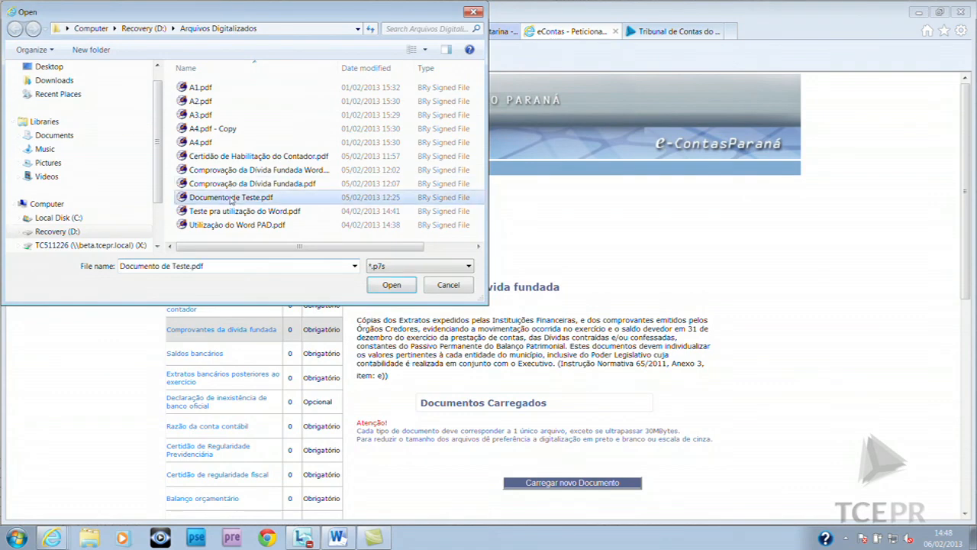
pyautogui.doubleClick(231, 198)
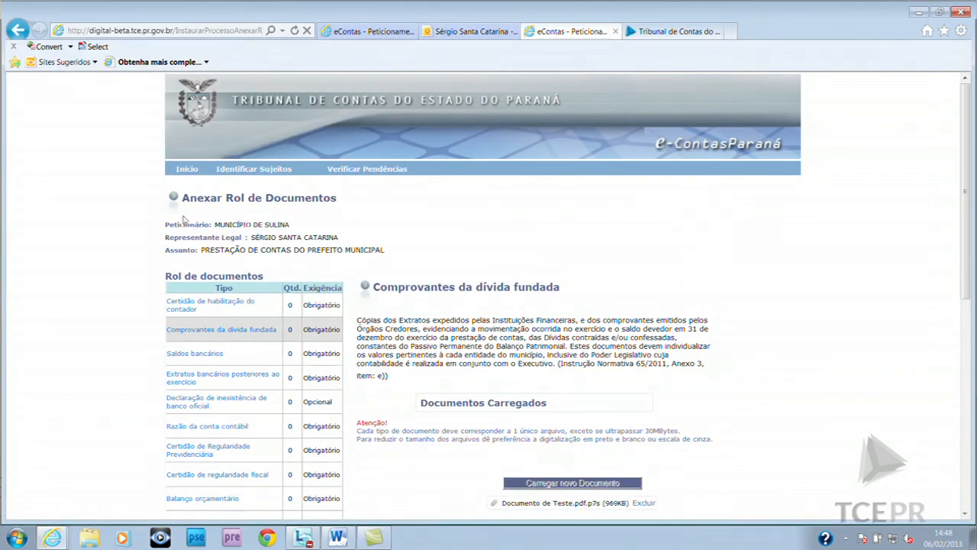
# Attempt Autuar from Verificar Pendências and dismiss the uncorrected-errors message
pyautogui.click(380, 169)
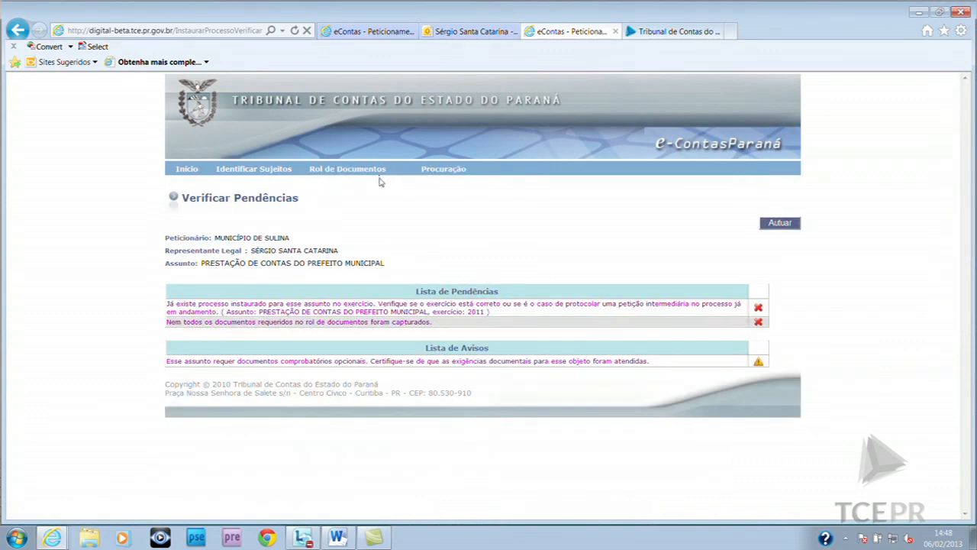
pyautogui.click(781, 223)
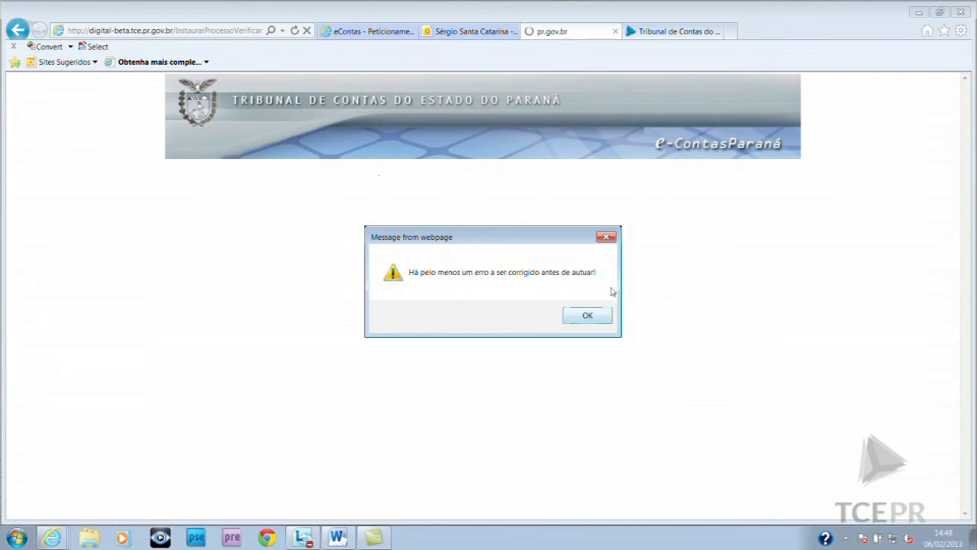
pyautogui.click(588, 319)
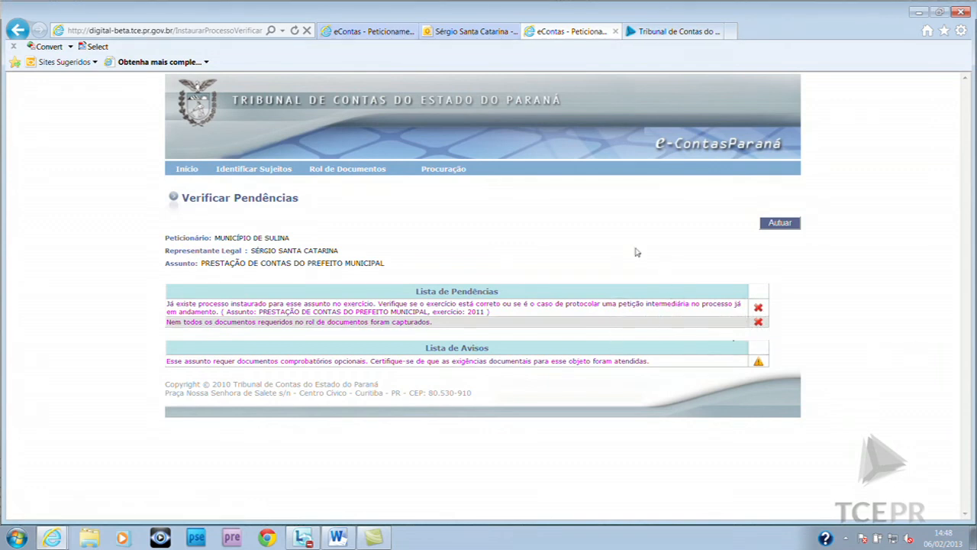
# From the home page, delete the pending Sulina Prefeito accounts process and confirm
pyautogui.click(191, 173)
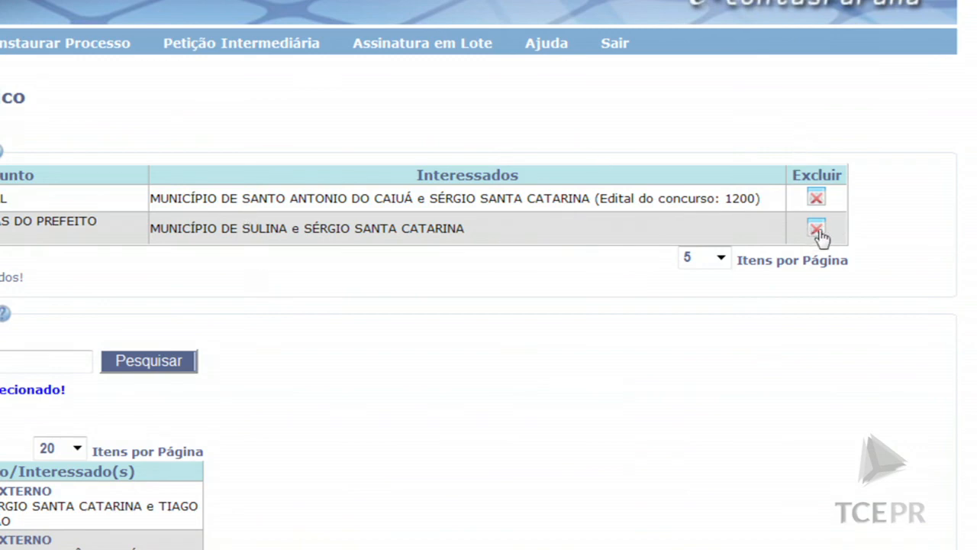
pyautogui.click(817, 231)
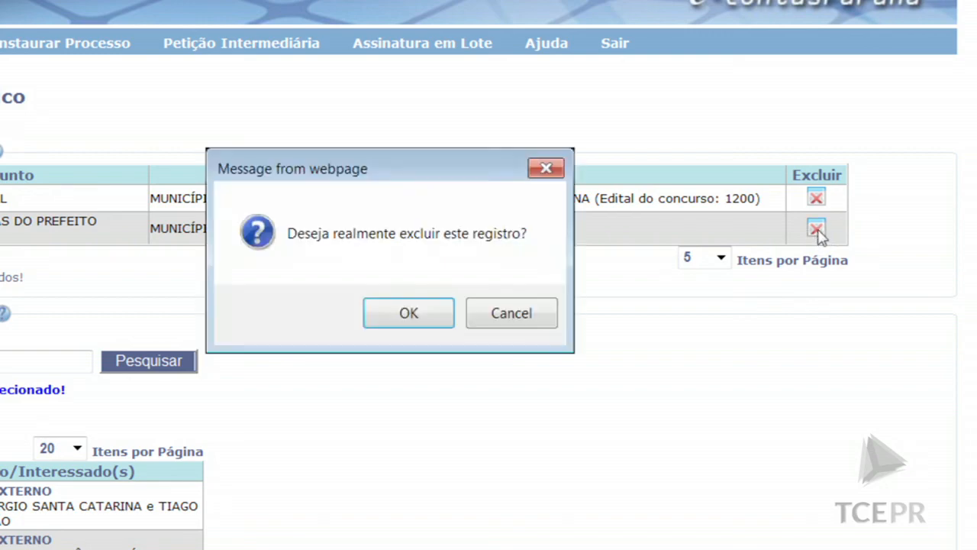
pyautogui.click(408, 313)
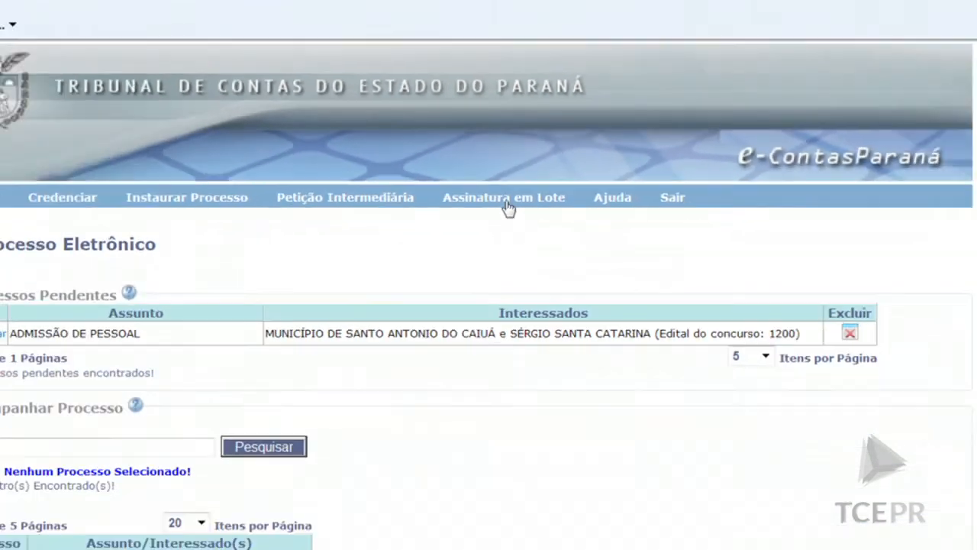
# Check Assinatura em Lote for CÂMARA MUNICIPAL DE SULINA, finding nothing to sign, then go back
pyautogui.click(500, 238)
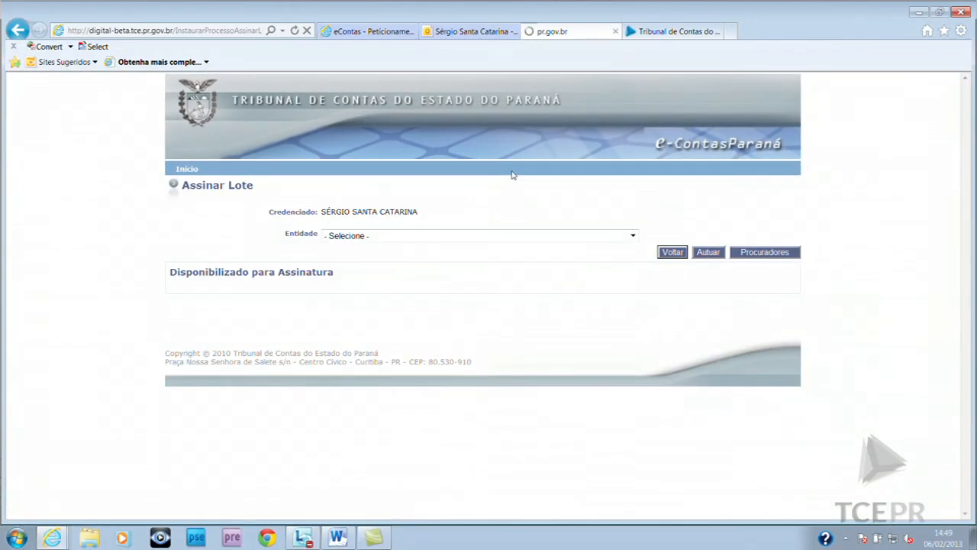
pyautogui.click(633, 238)
pyautogui.click(552, 268)
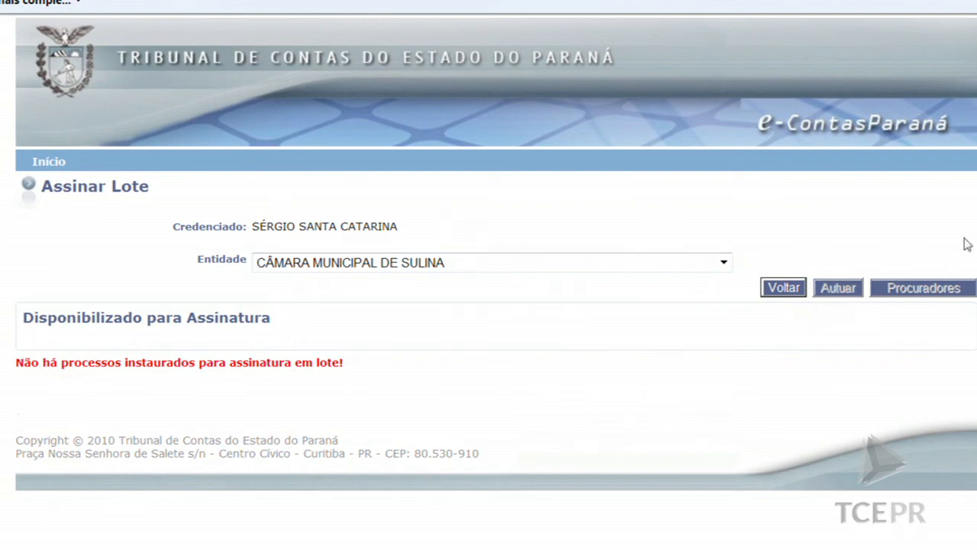
pyautogui.click(782, 287)
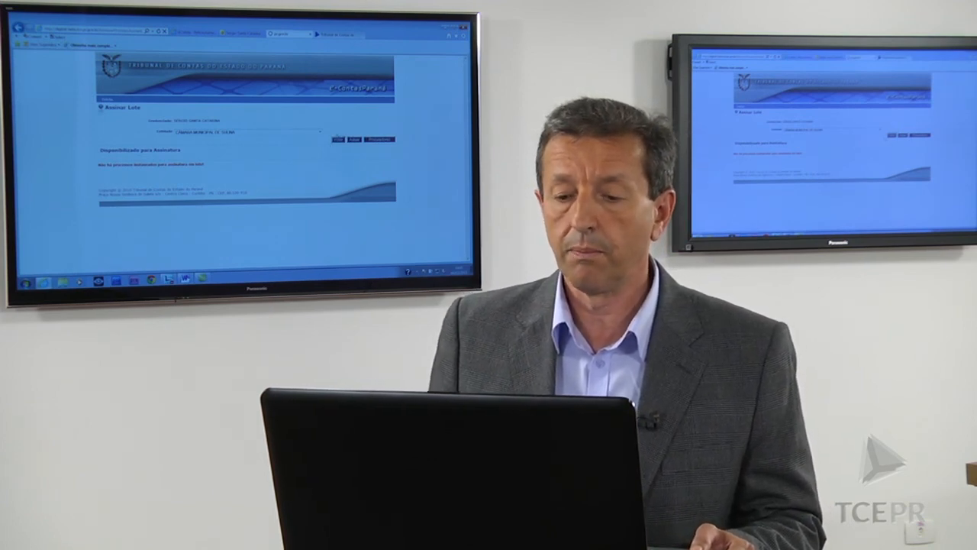
# Go back to Processo Eletrônico and scroll through the Acompanhar Processo results
pyautogui.click(336, 137)
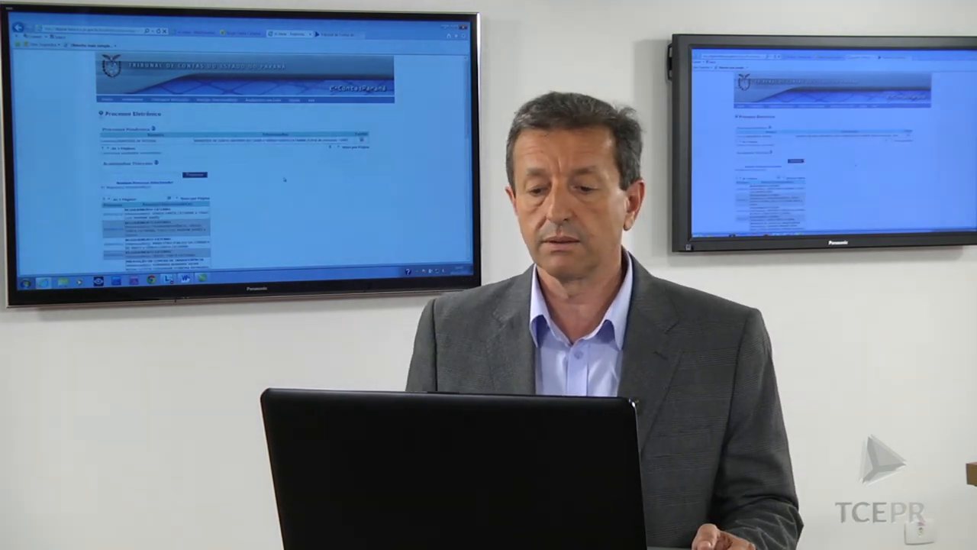
pyautogui.scroll(-1, 285, 179)
pyautogui.scroll(-2, 283, 185)
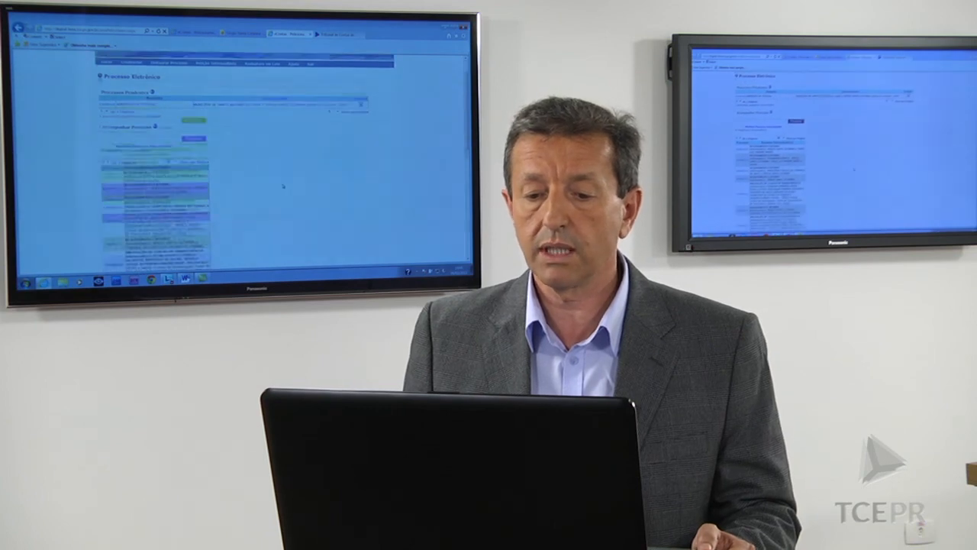
pyautogui.scroll(1, 283, 186)
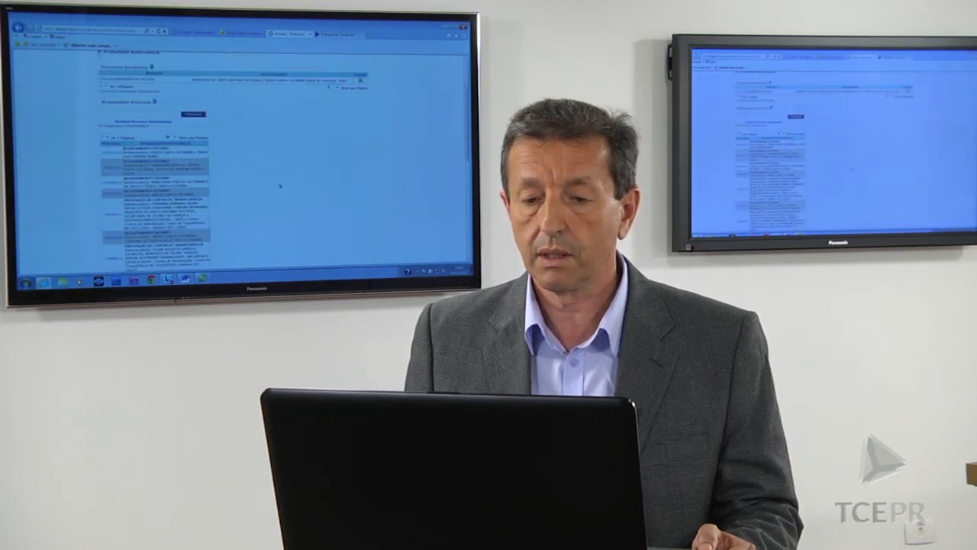
pyautogui.scroll(1, 280, 185)
pyautogui.scroll(-2, 282, 183)
pyautogui.scroll(2, 282, 183)
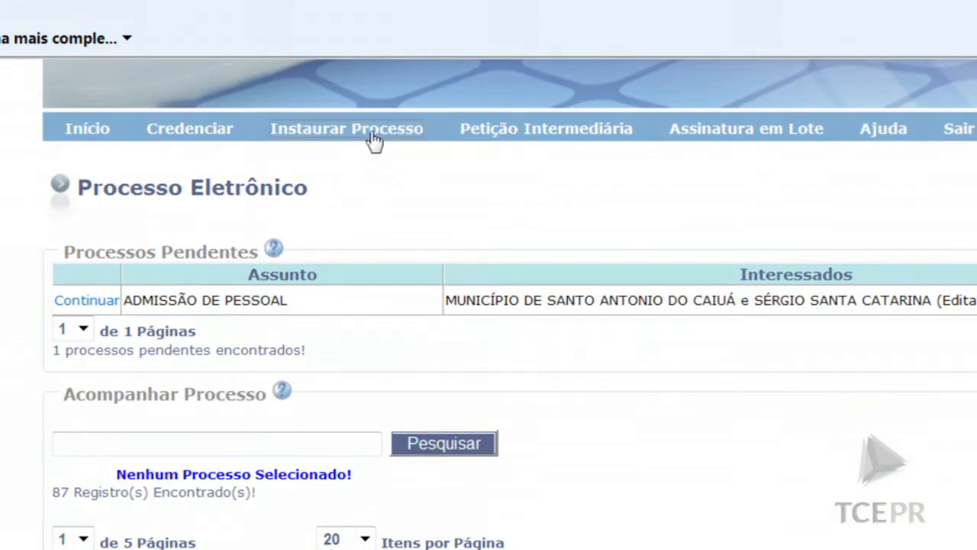
# Start a new process as Município de Sulina, with Requerimento Externo as the subject
pyautogui.click(373, 140)
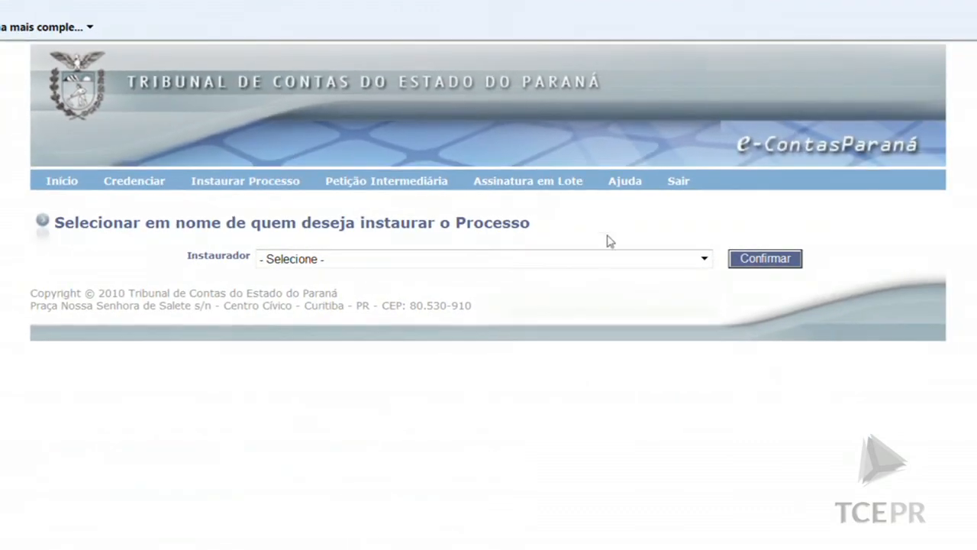
pyautogui.click(704, 259)
pyautogui.click(626, 317)
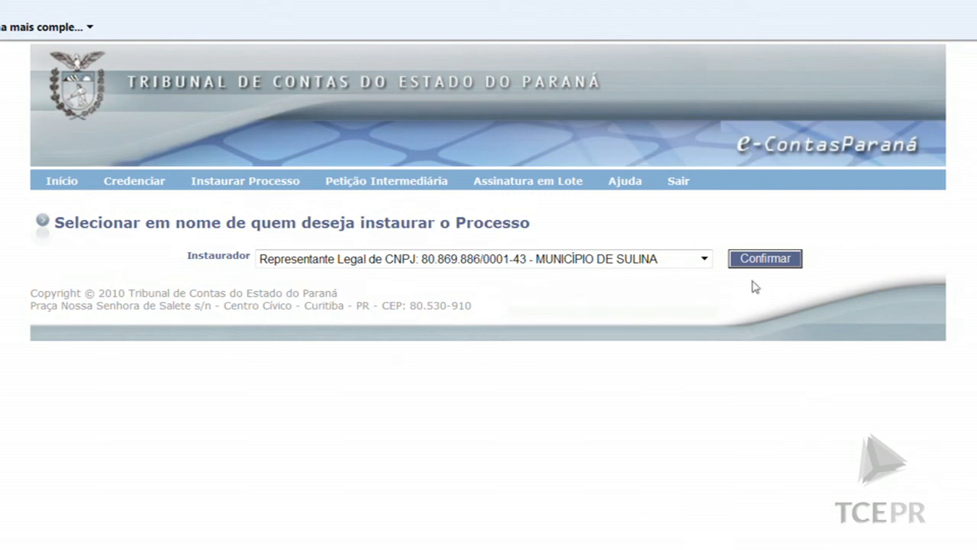
pyautogui.click(764, 259)
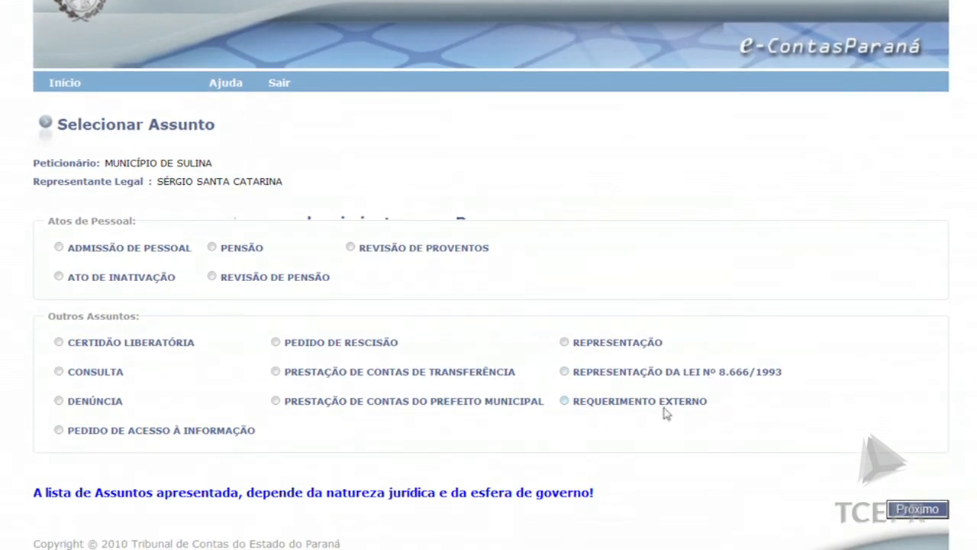
pyautogui.click(565, 401)
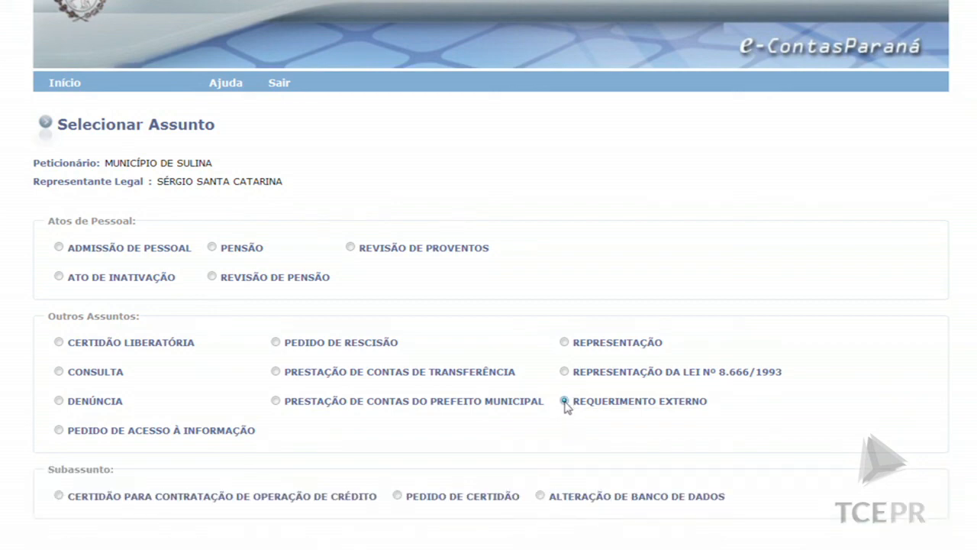